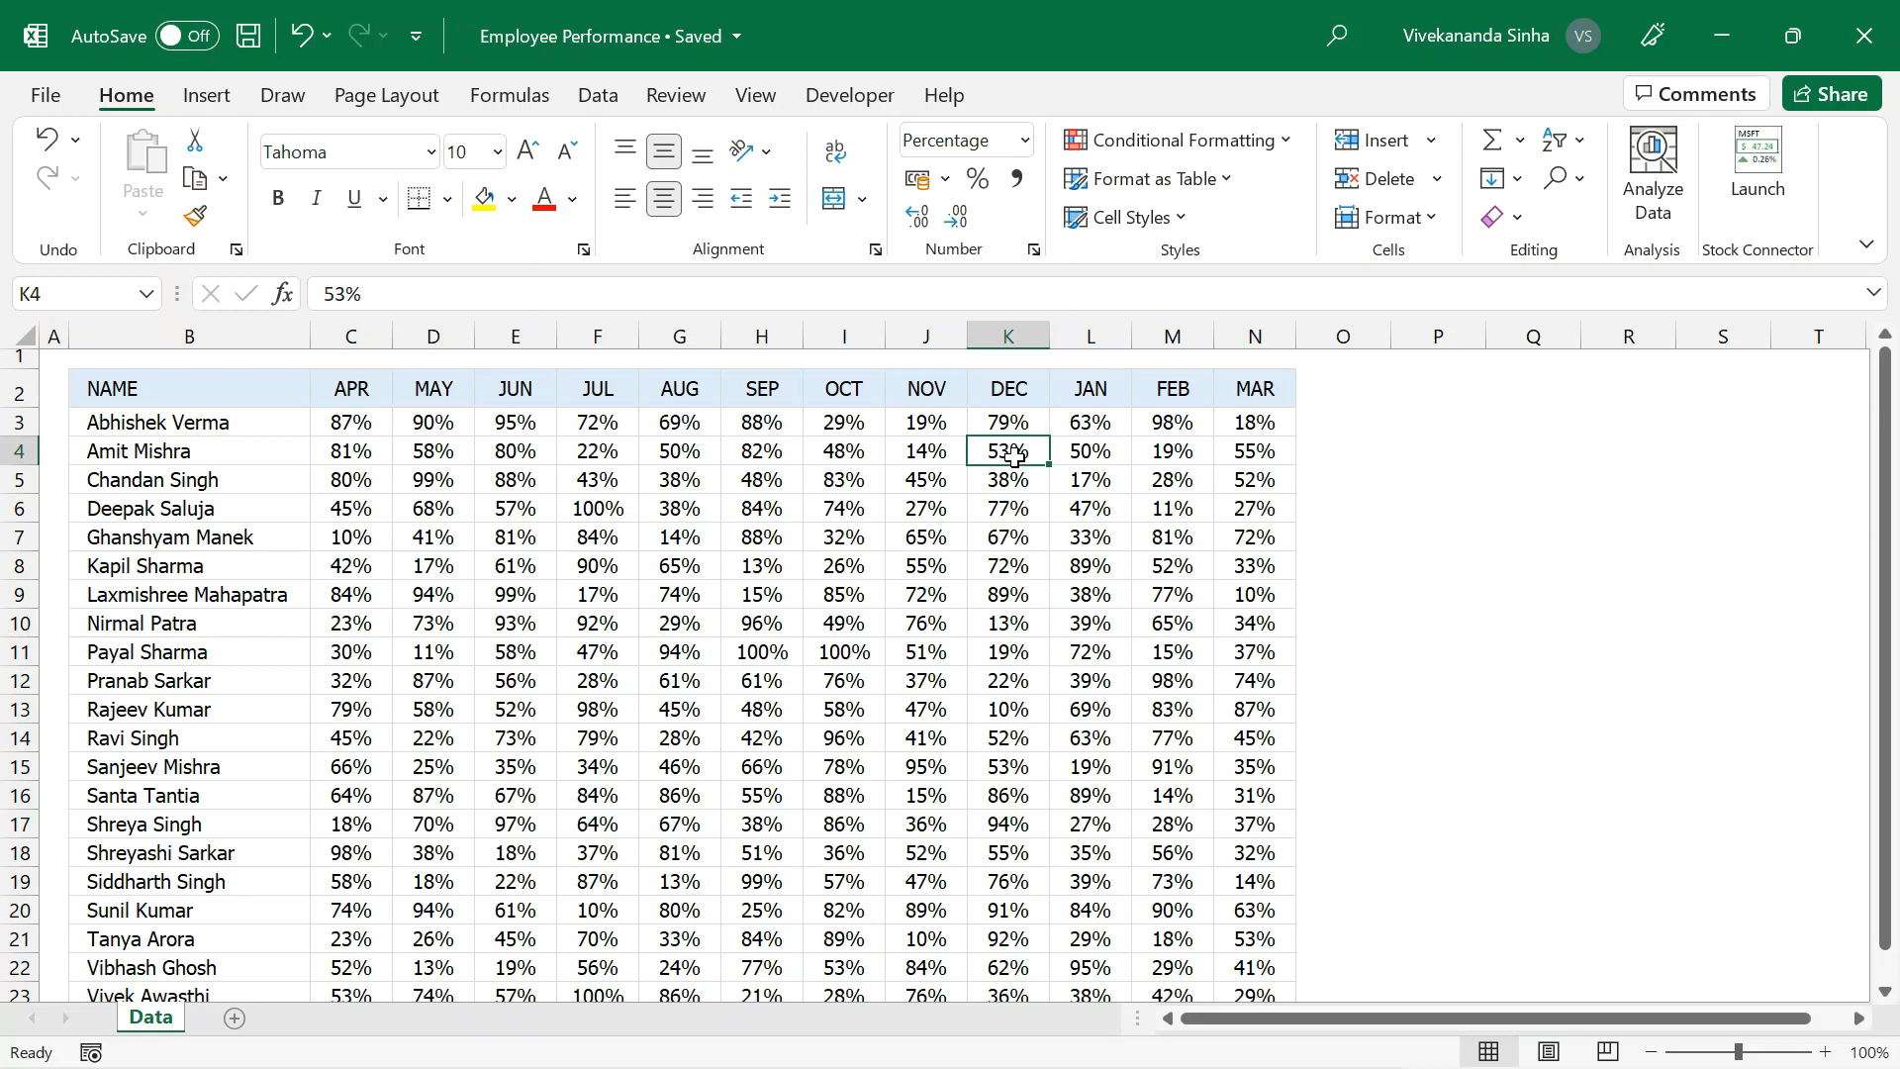
left_click_drag(381, 450, 1264, 690)
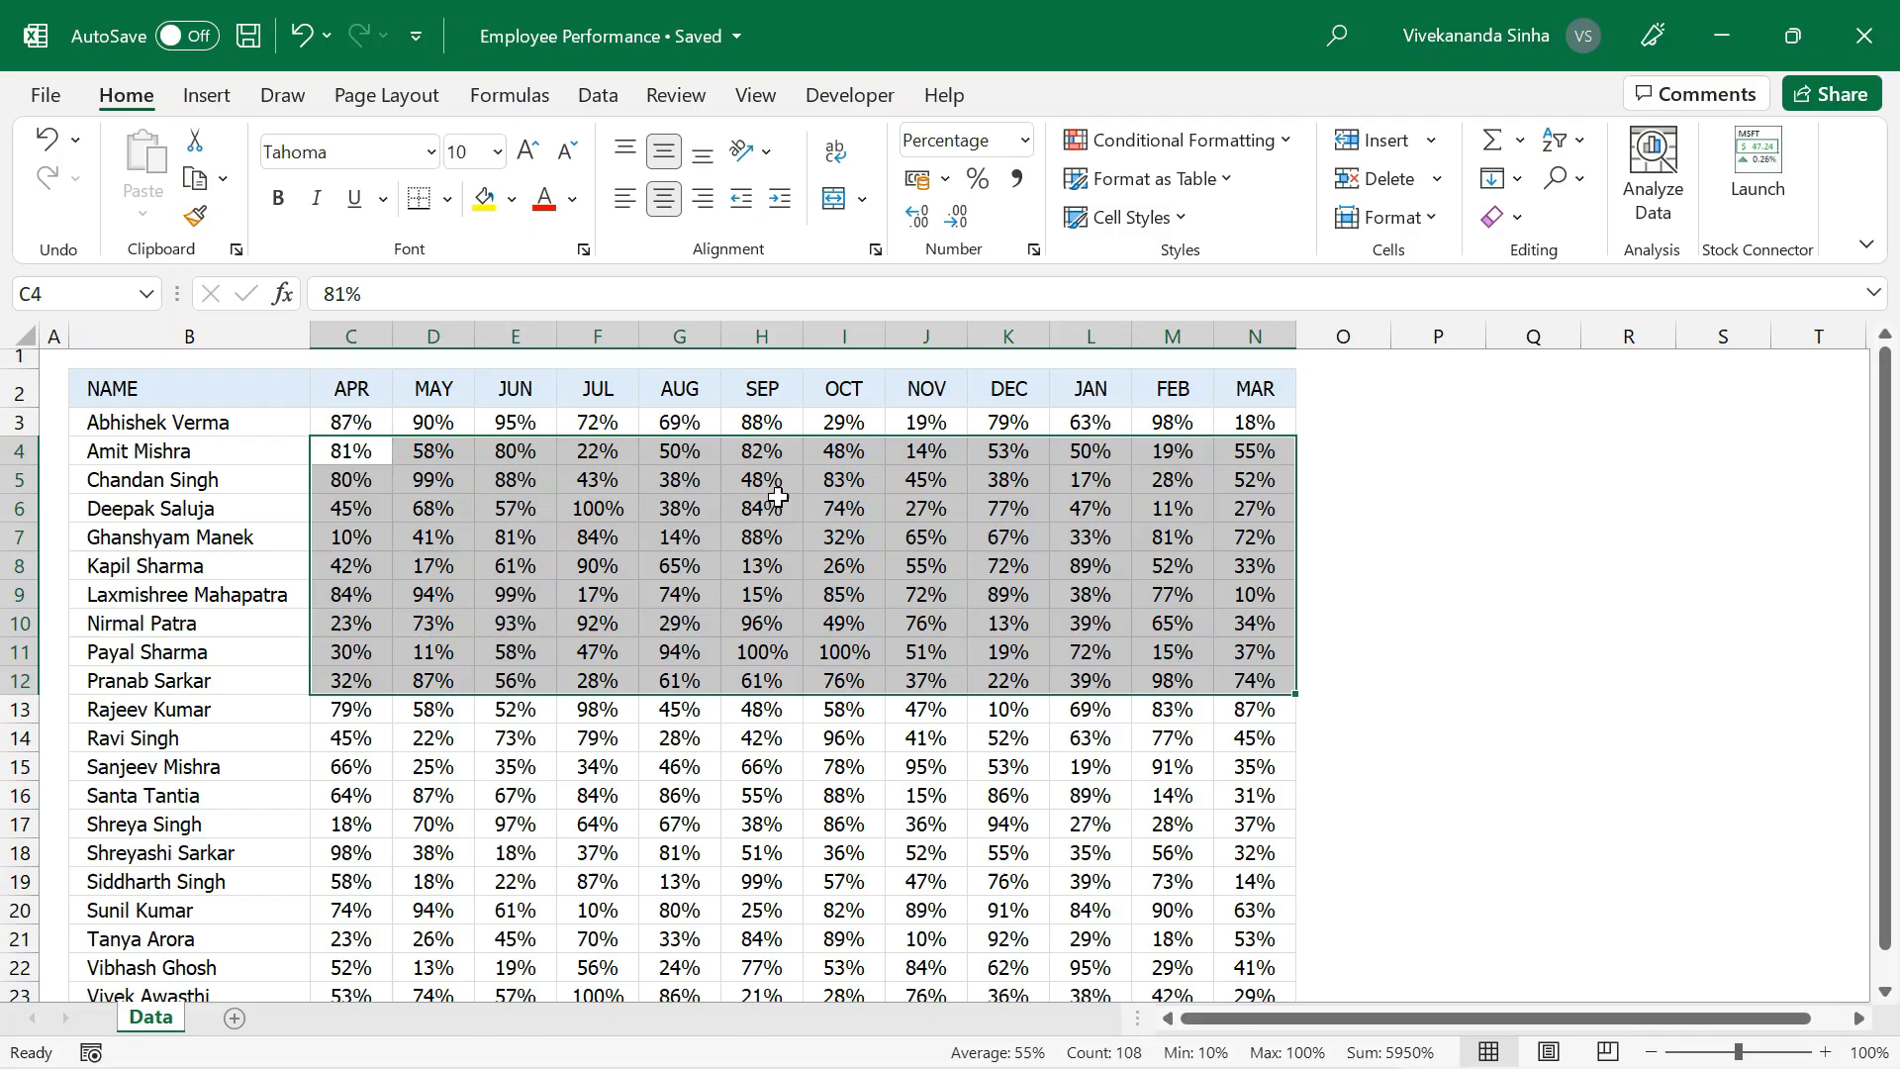
left_click(782, 508)
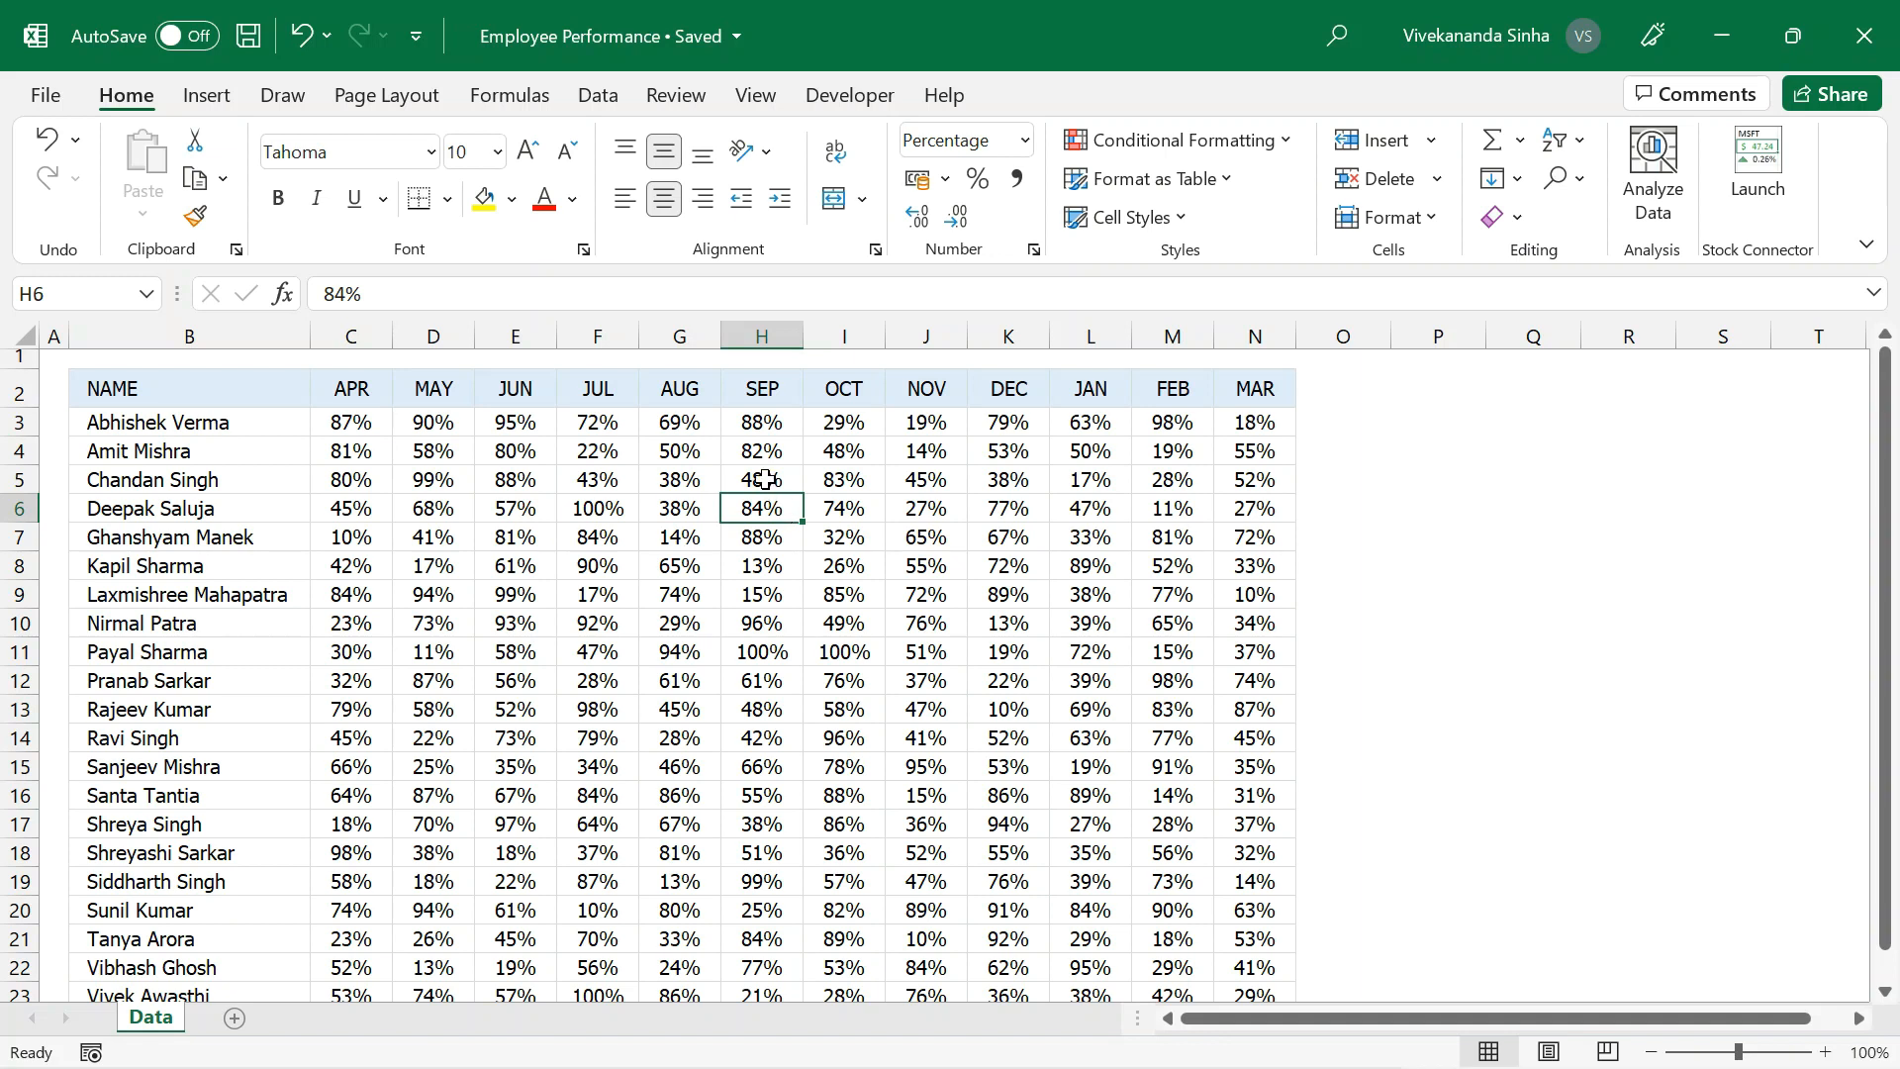
Insert a blank column between the NAME and APR columns.
left_click(369, 336)
right_click(372, 340)
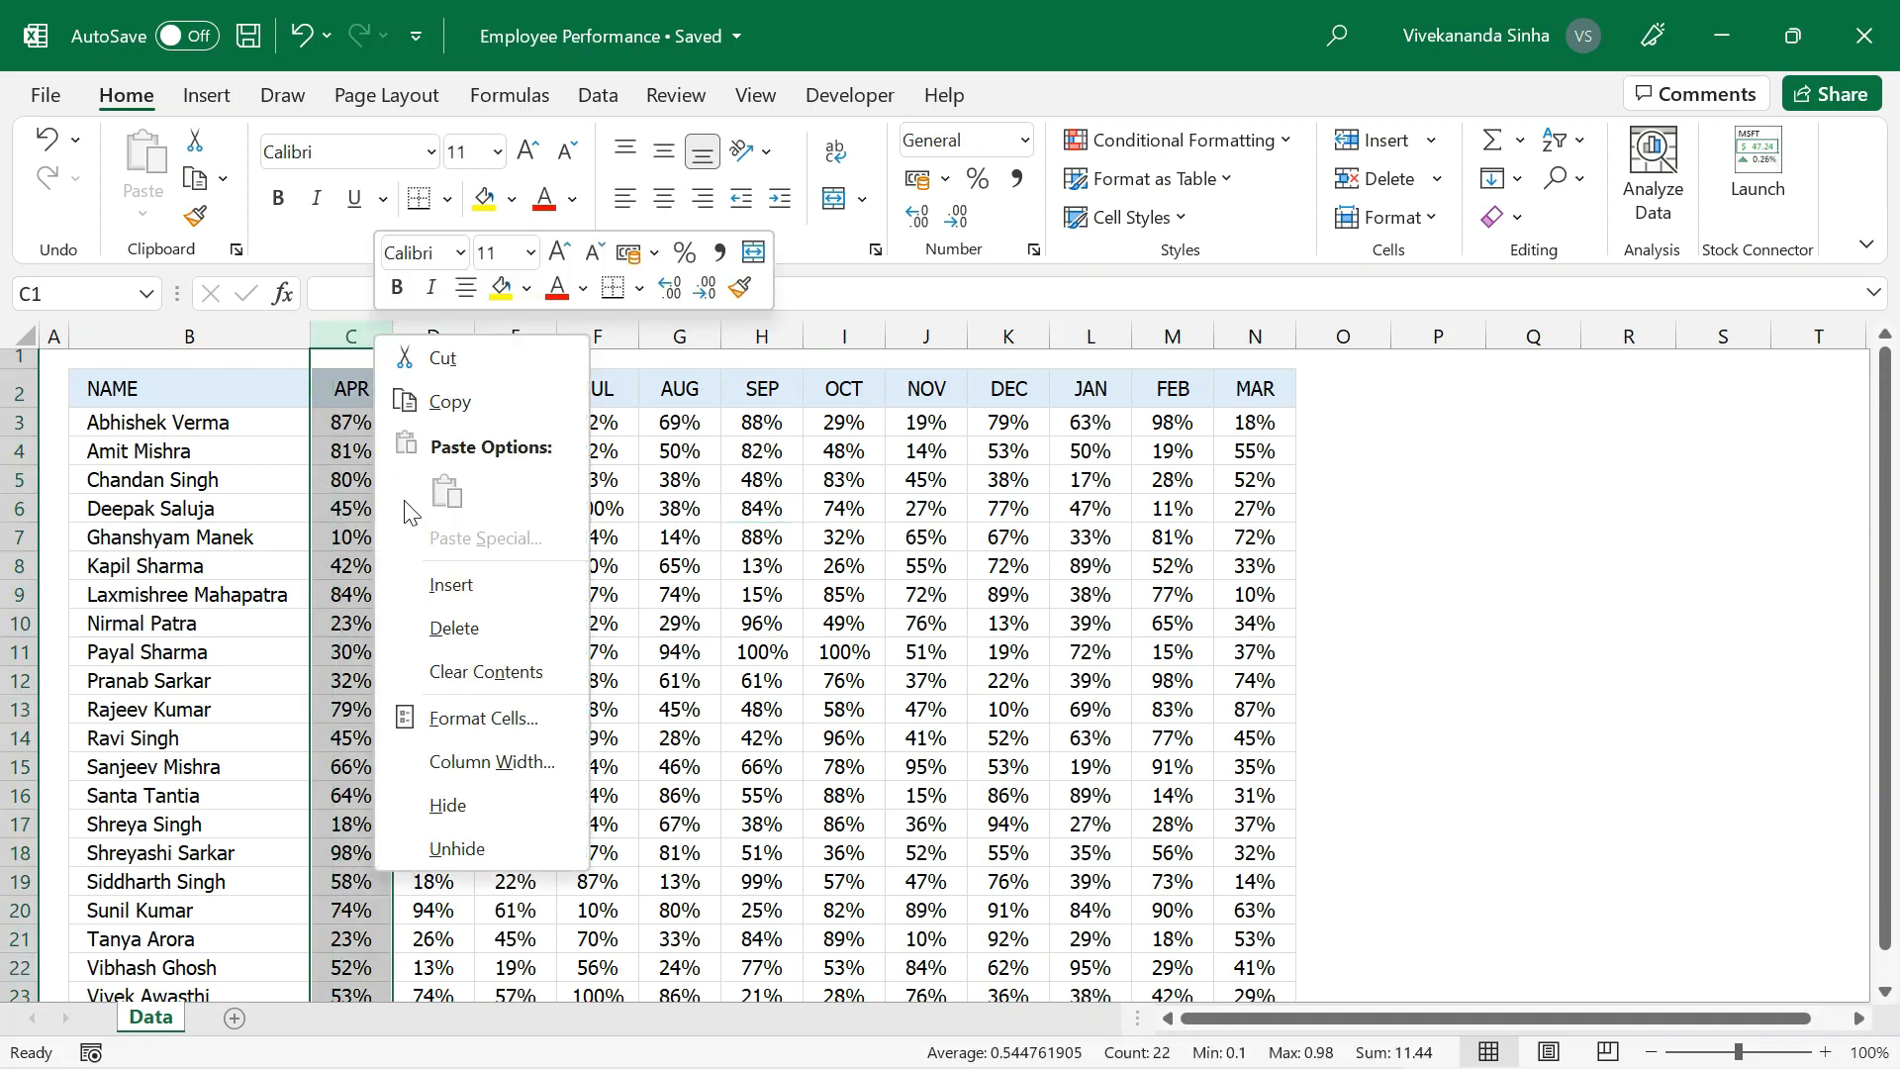
left_click(450, 585)
left_click(469, 430)
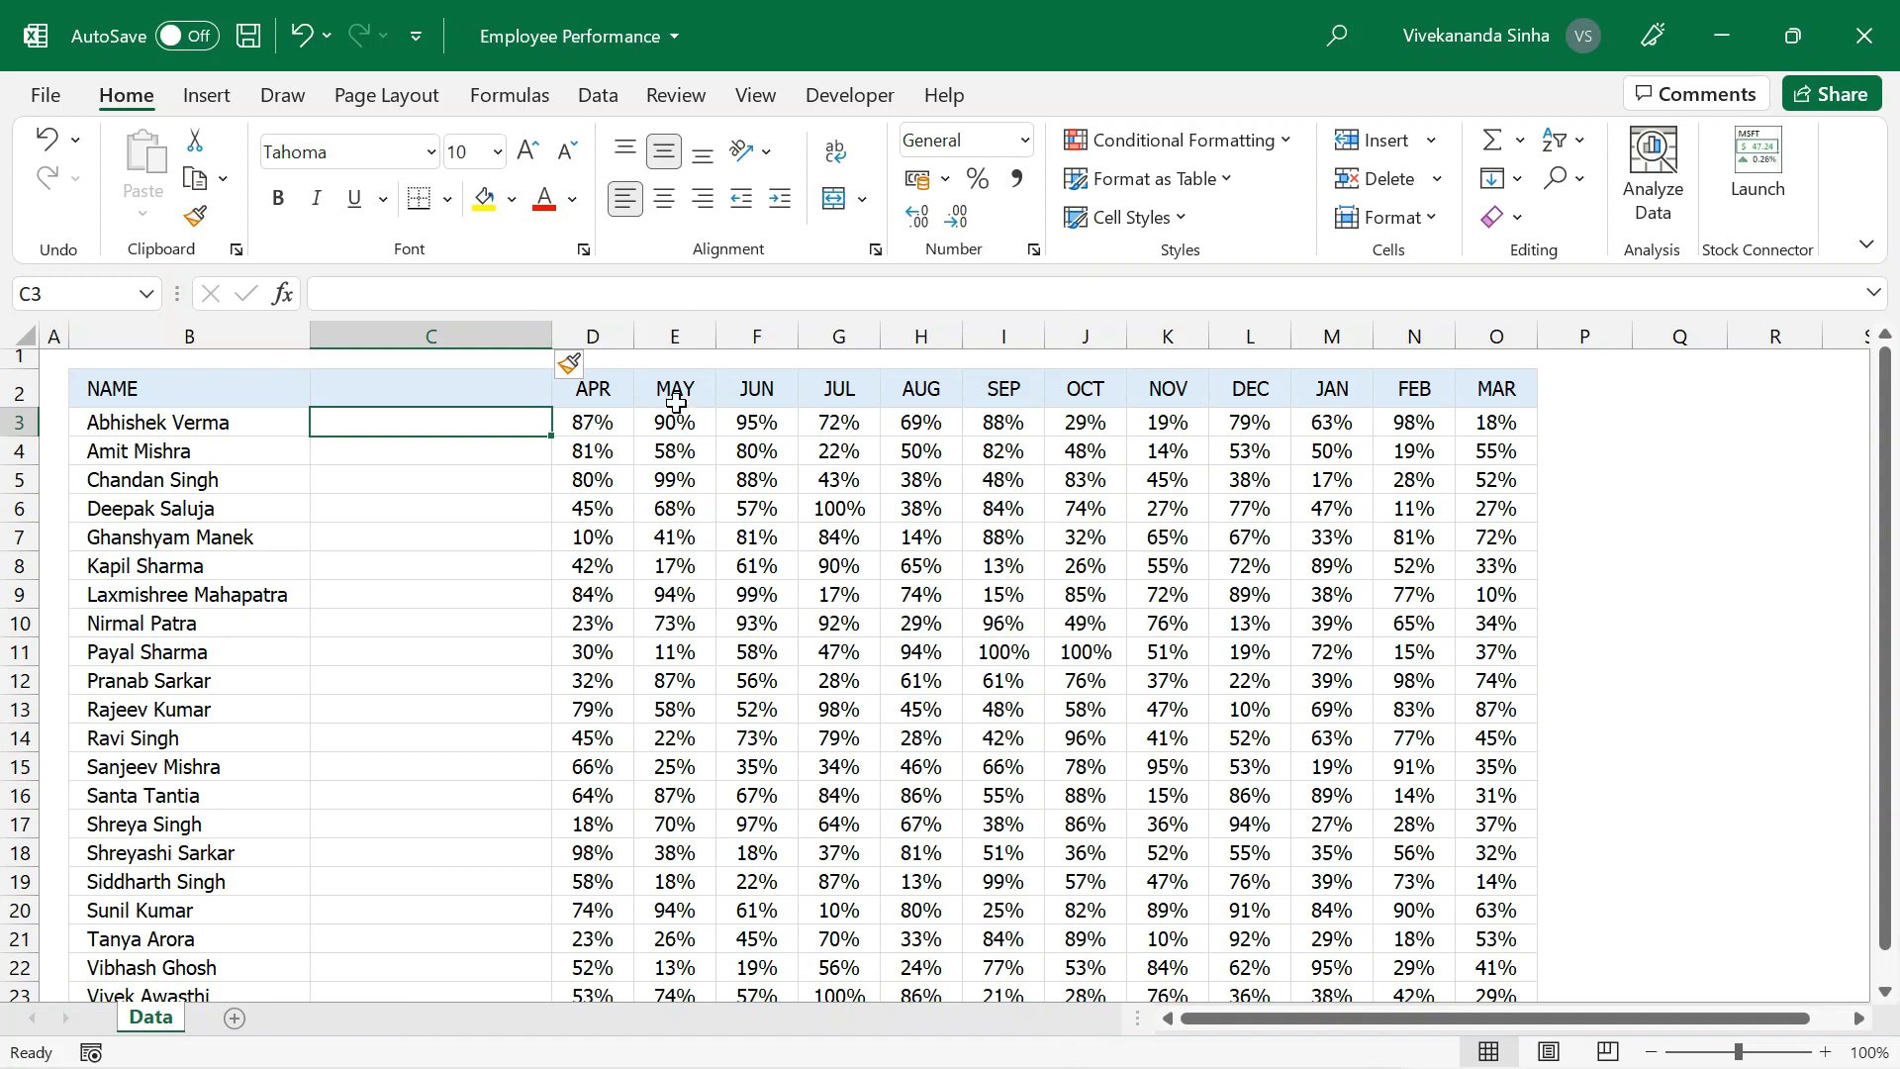
left_click_drag(504, 428, 462, 859)
left_click_drag(595, 445, 1514, 899)
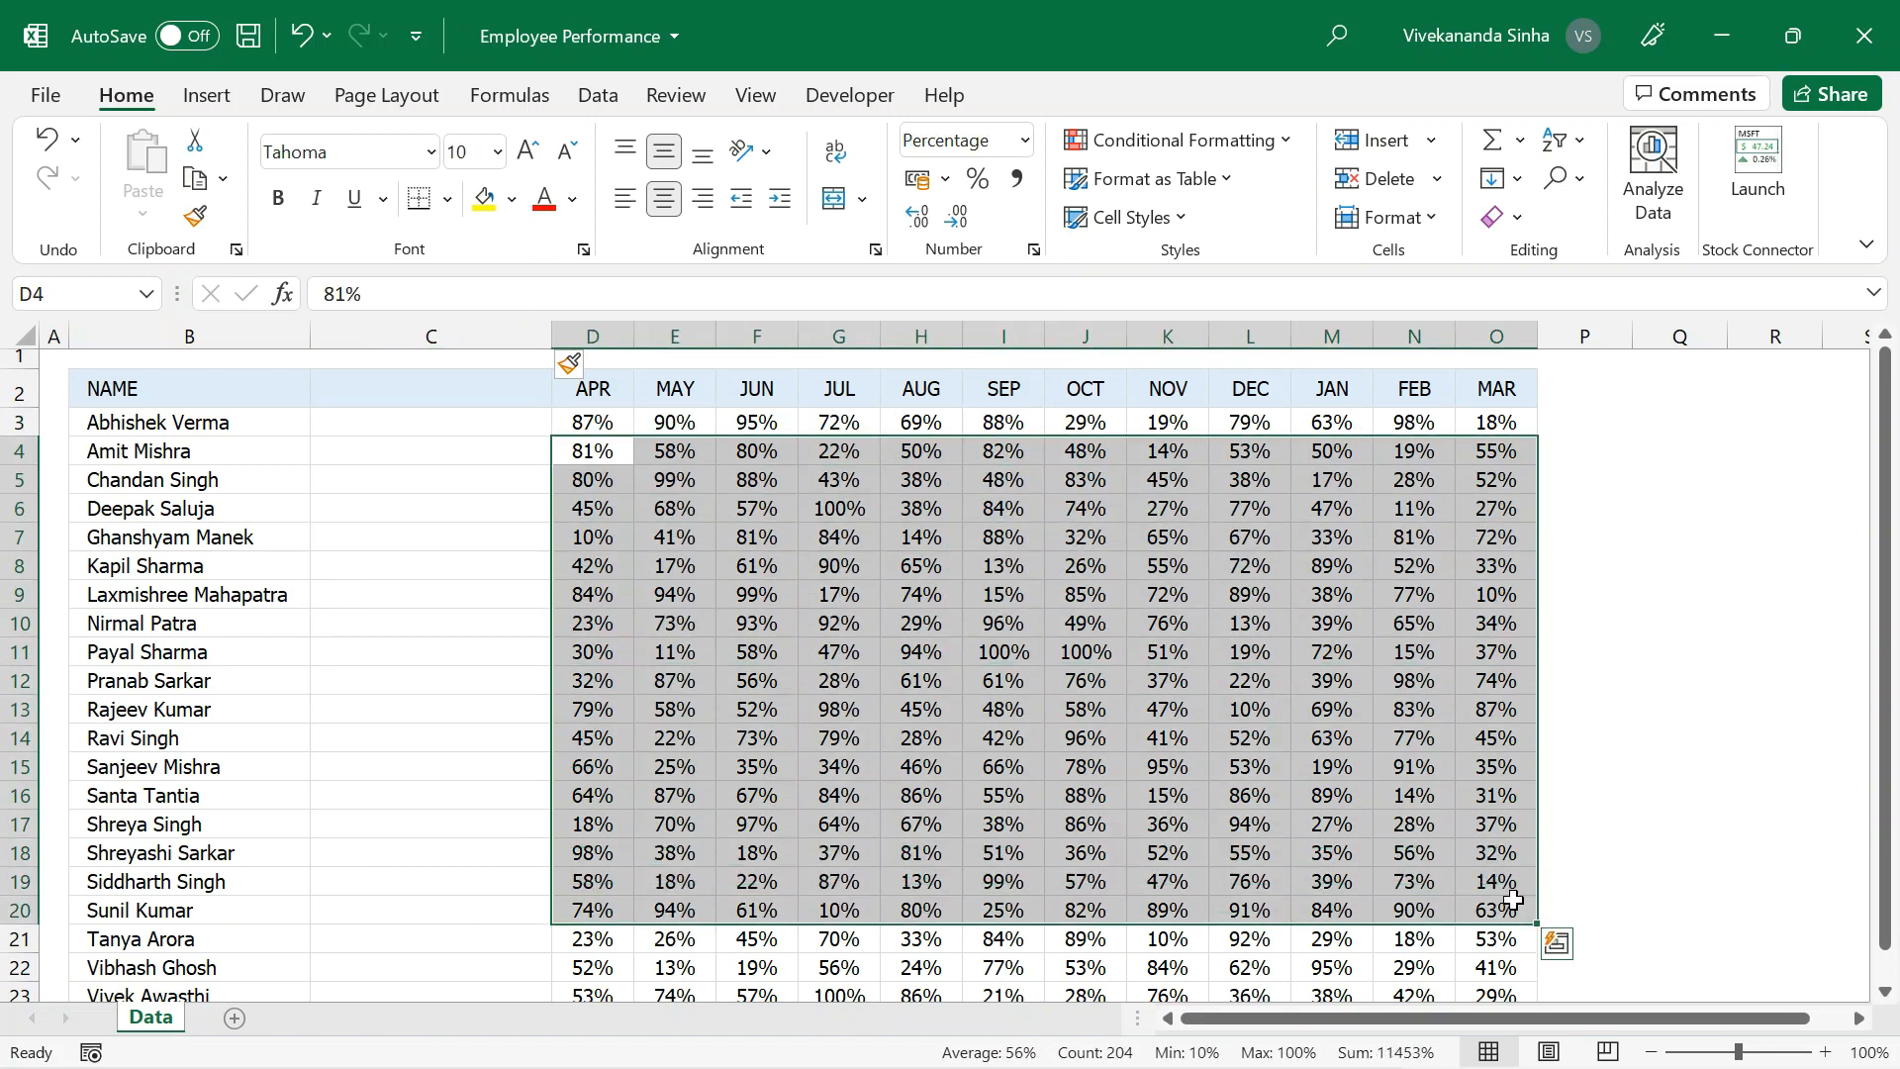
Enter the header TREND in cell C2.
left_click(428, 398)
type("TREND")
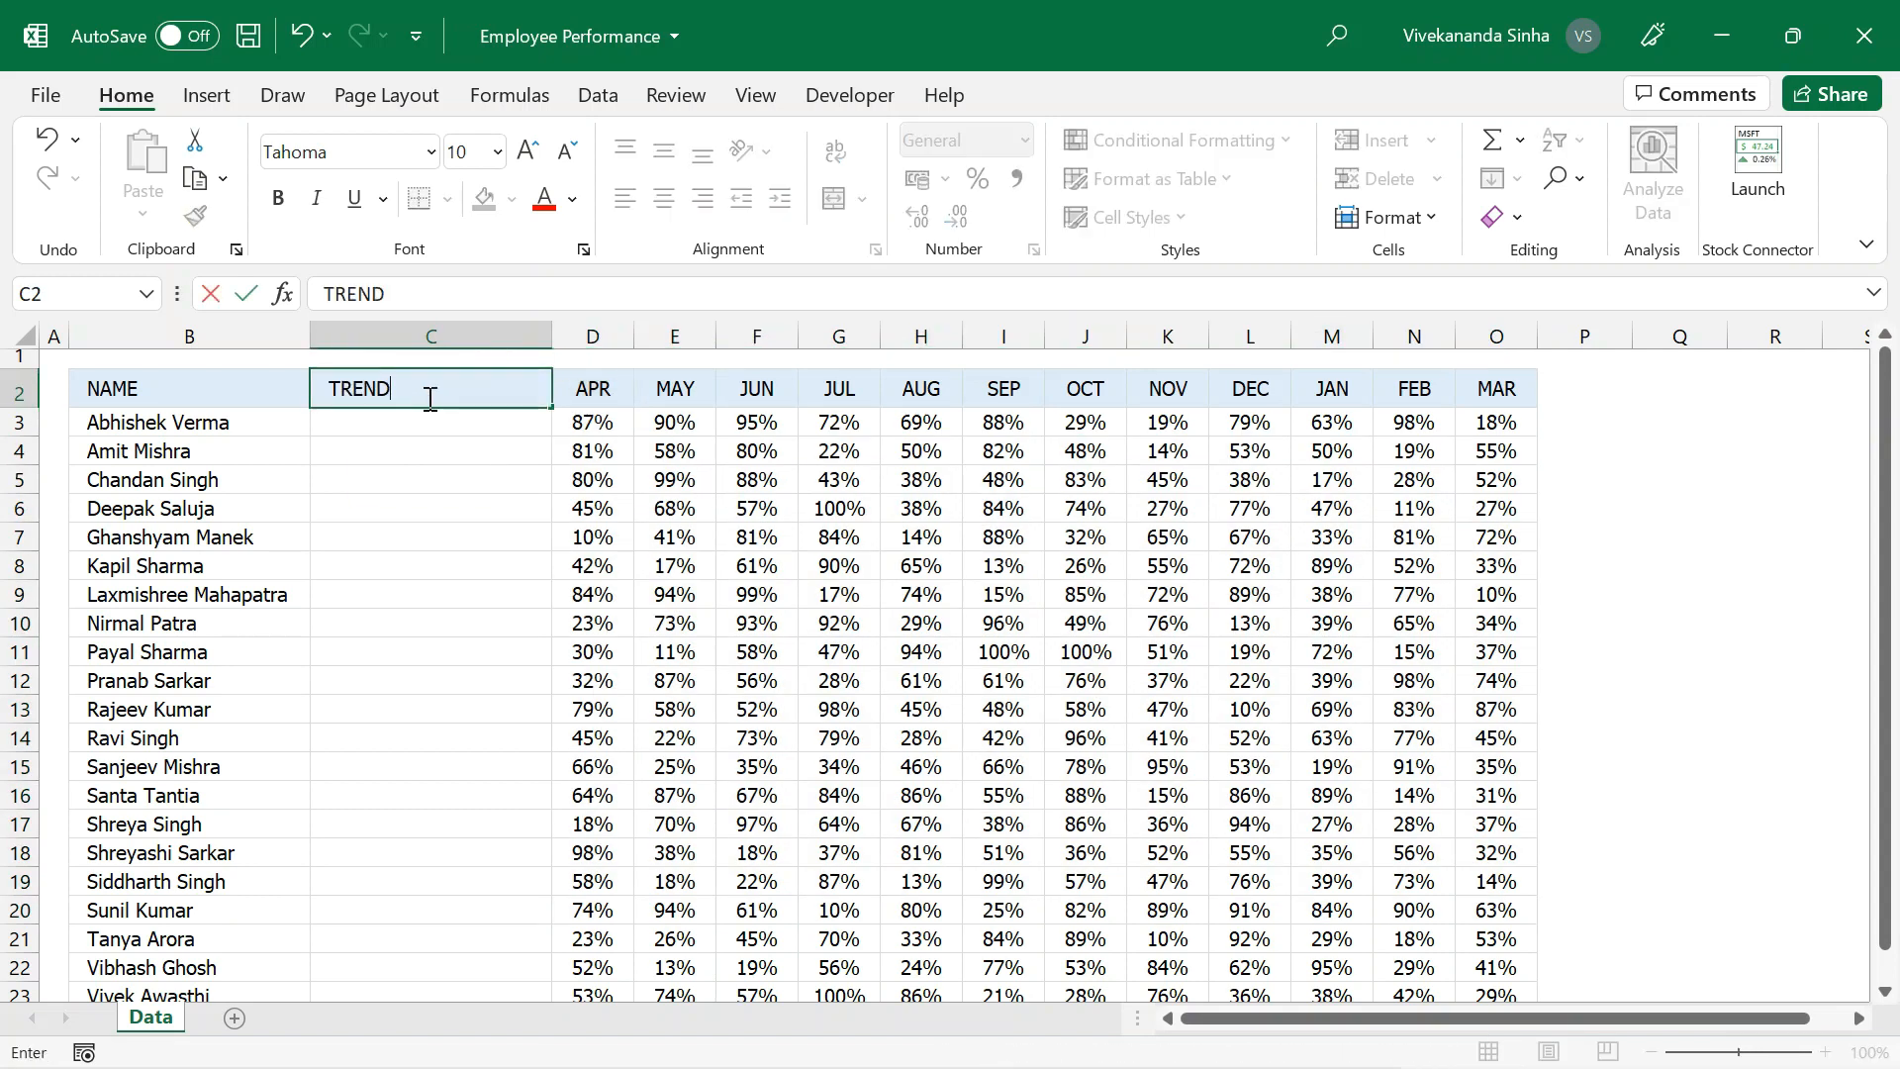
key("Return")
left_click(428, 398)
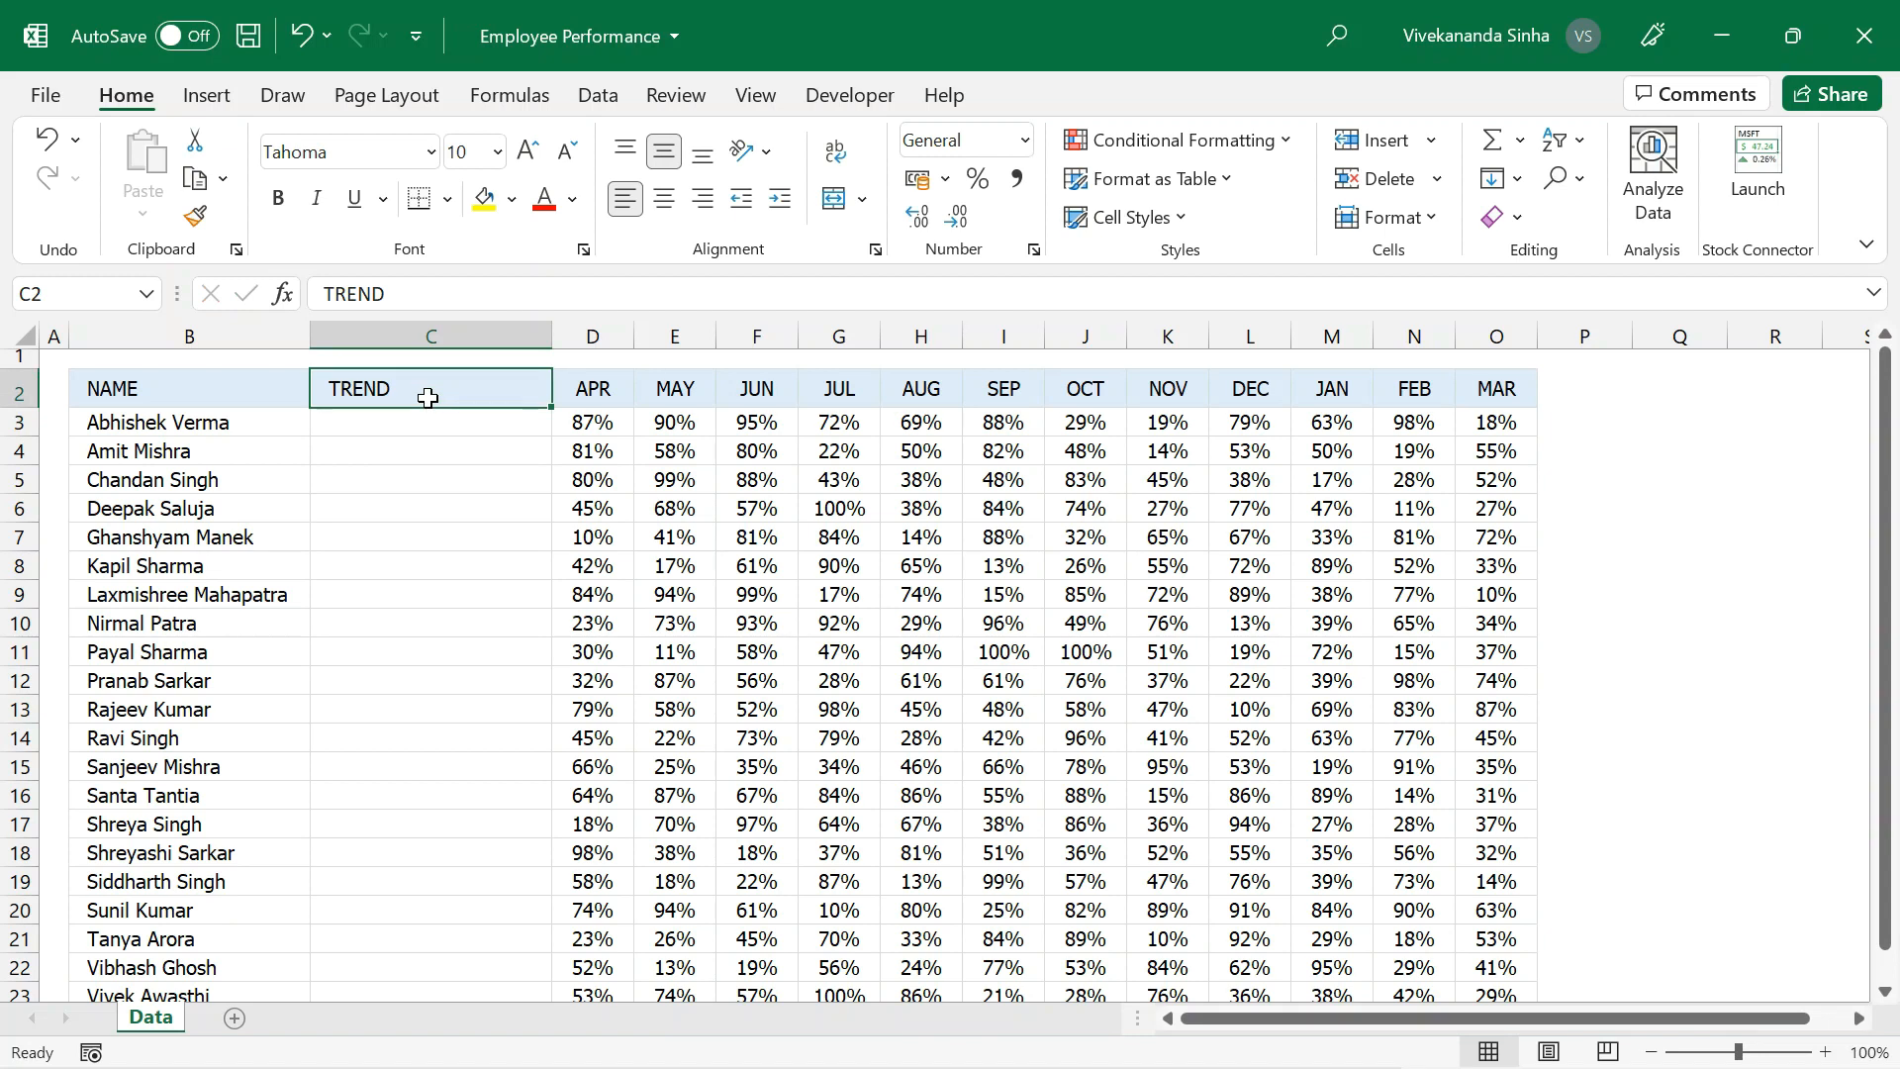
Start creating Line sparklines from cell C3, with D3:O23 as the data range.
left_click(206, 96)
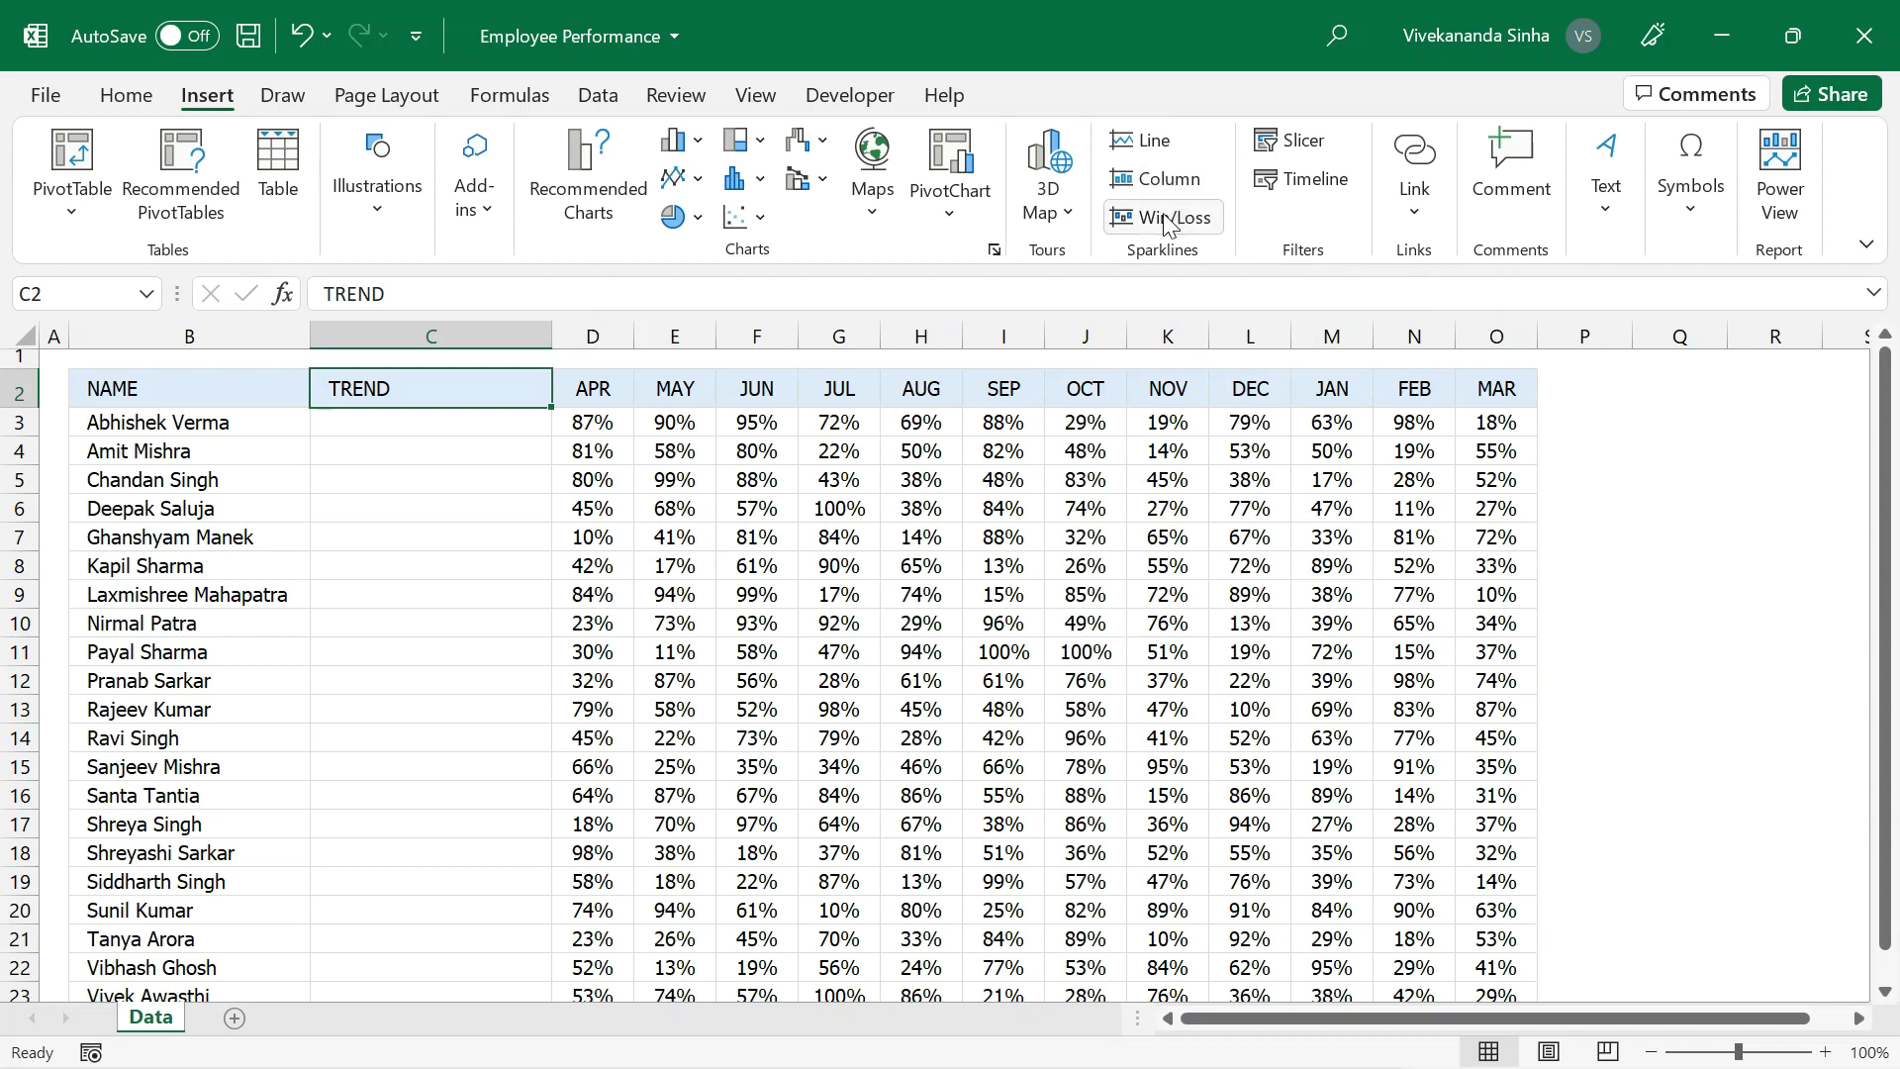
left_click_drag(611, 422, 1473, 412)
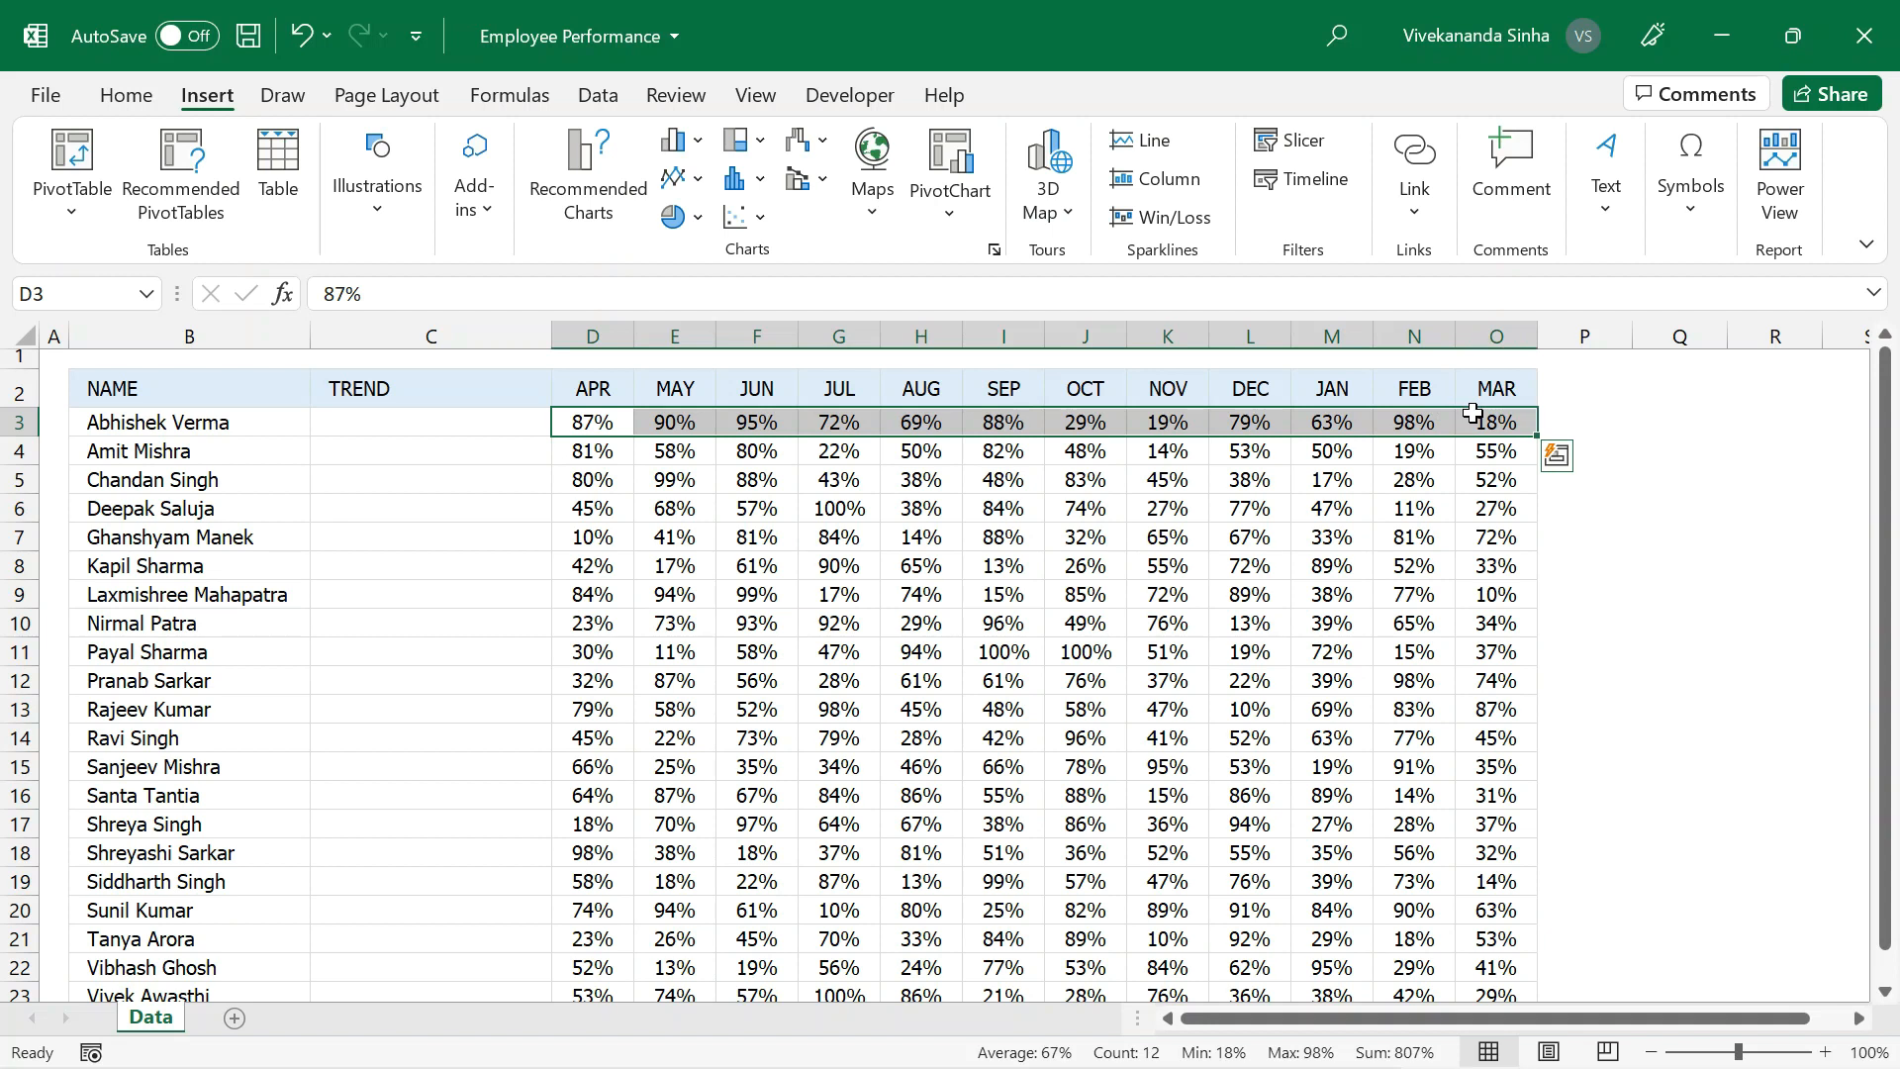
left_click(527, 419)
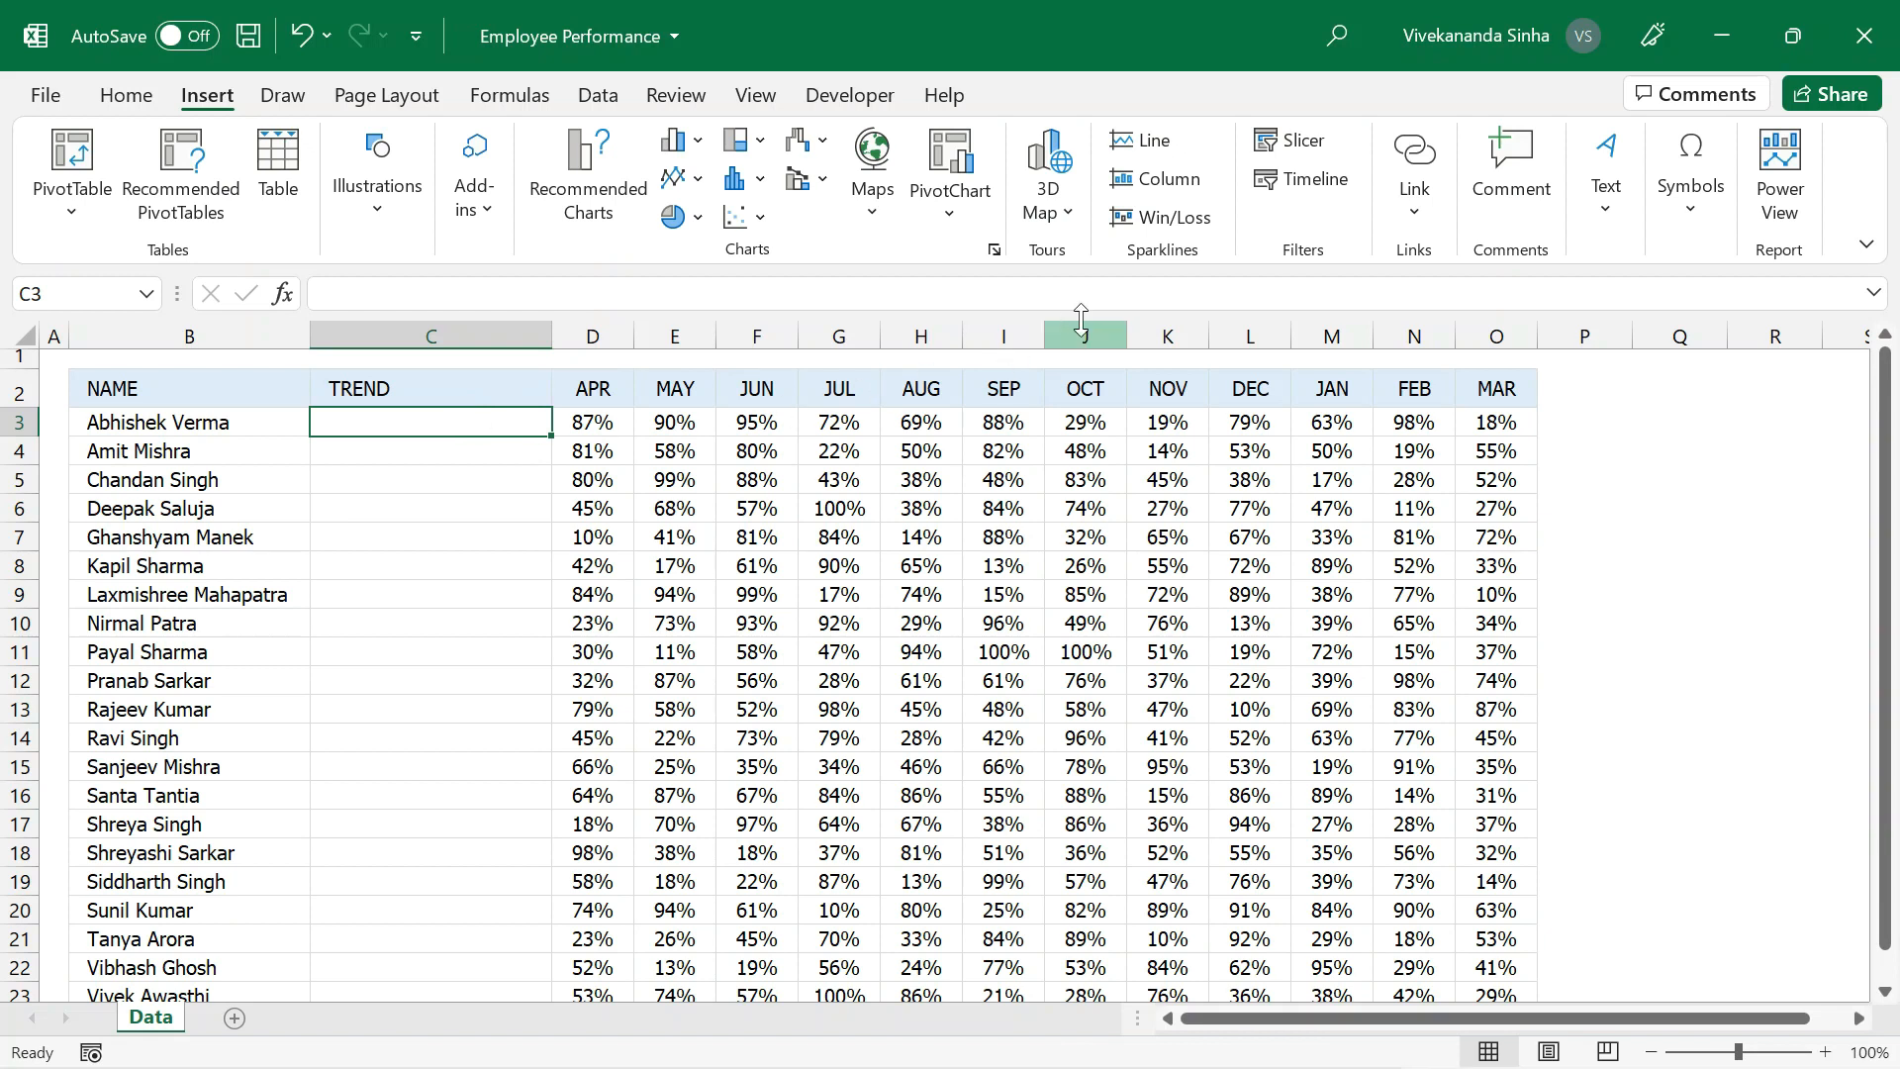
left_click(1156, 142)
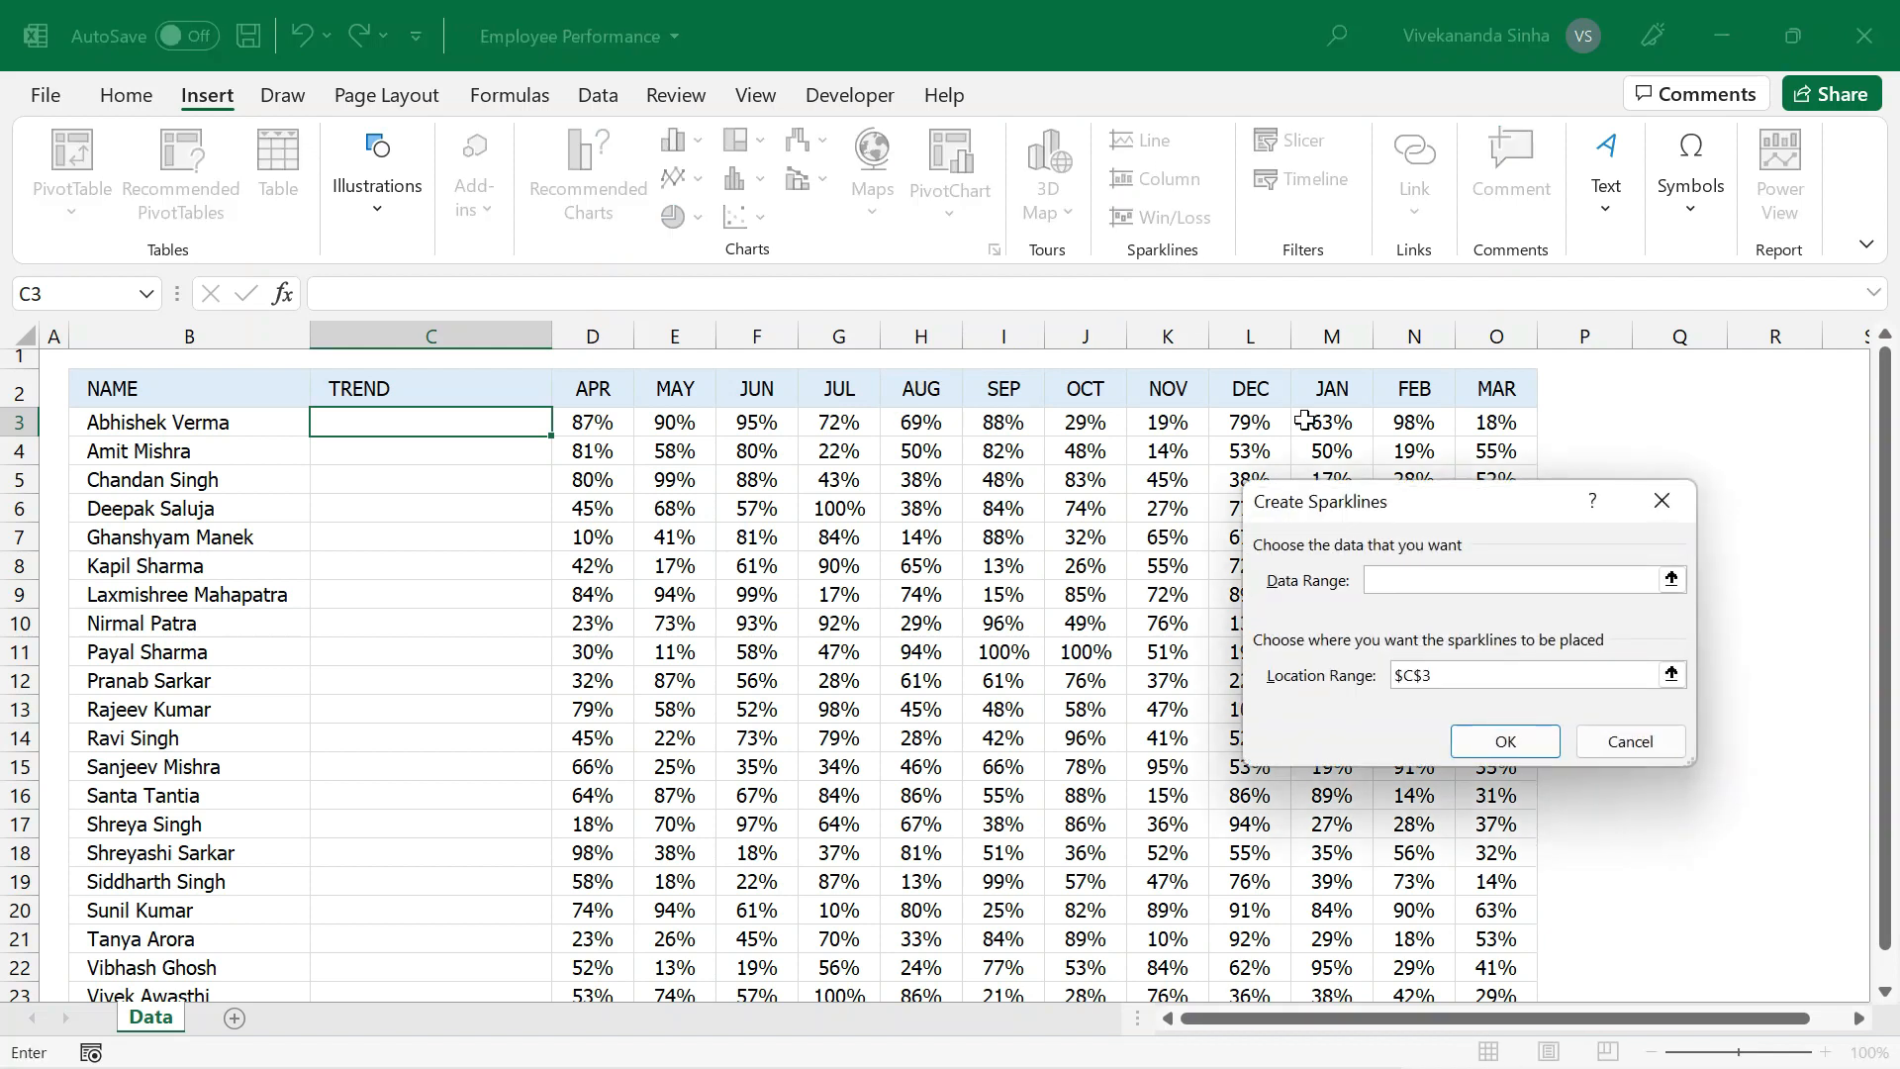
left_click_drag(1366, 507, 1201, 537)
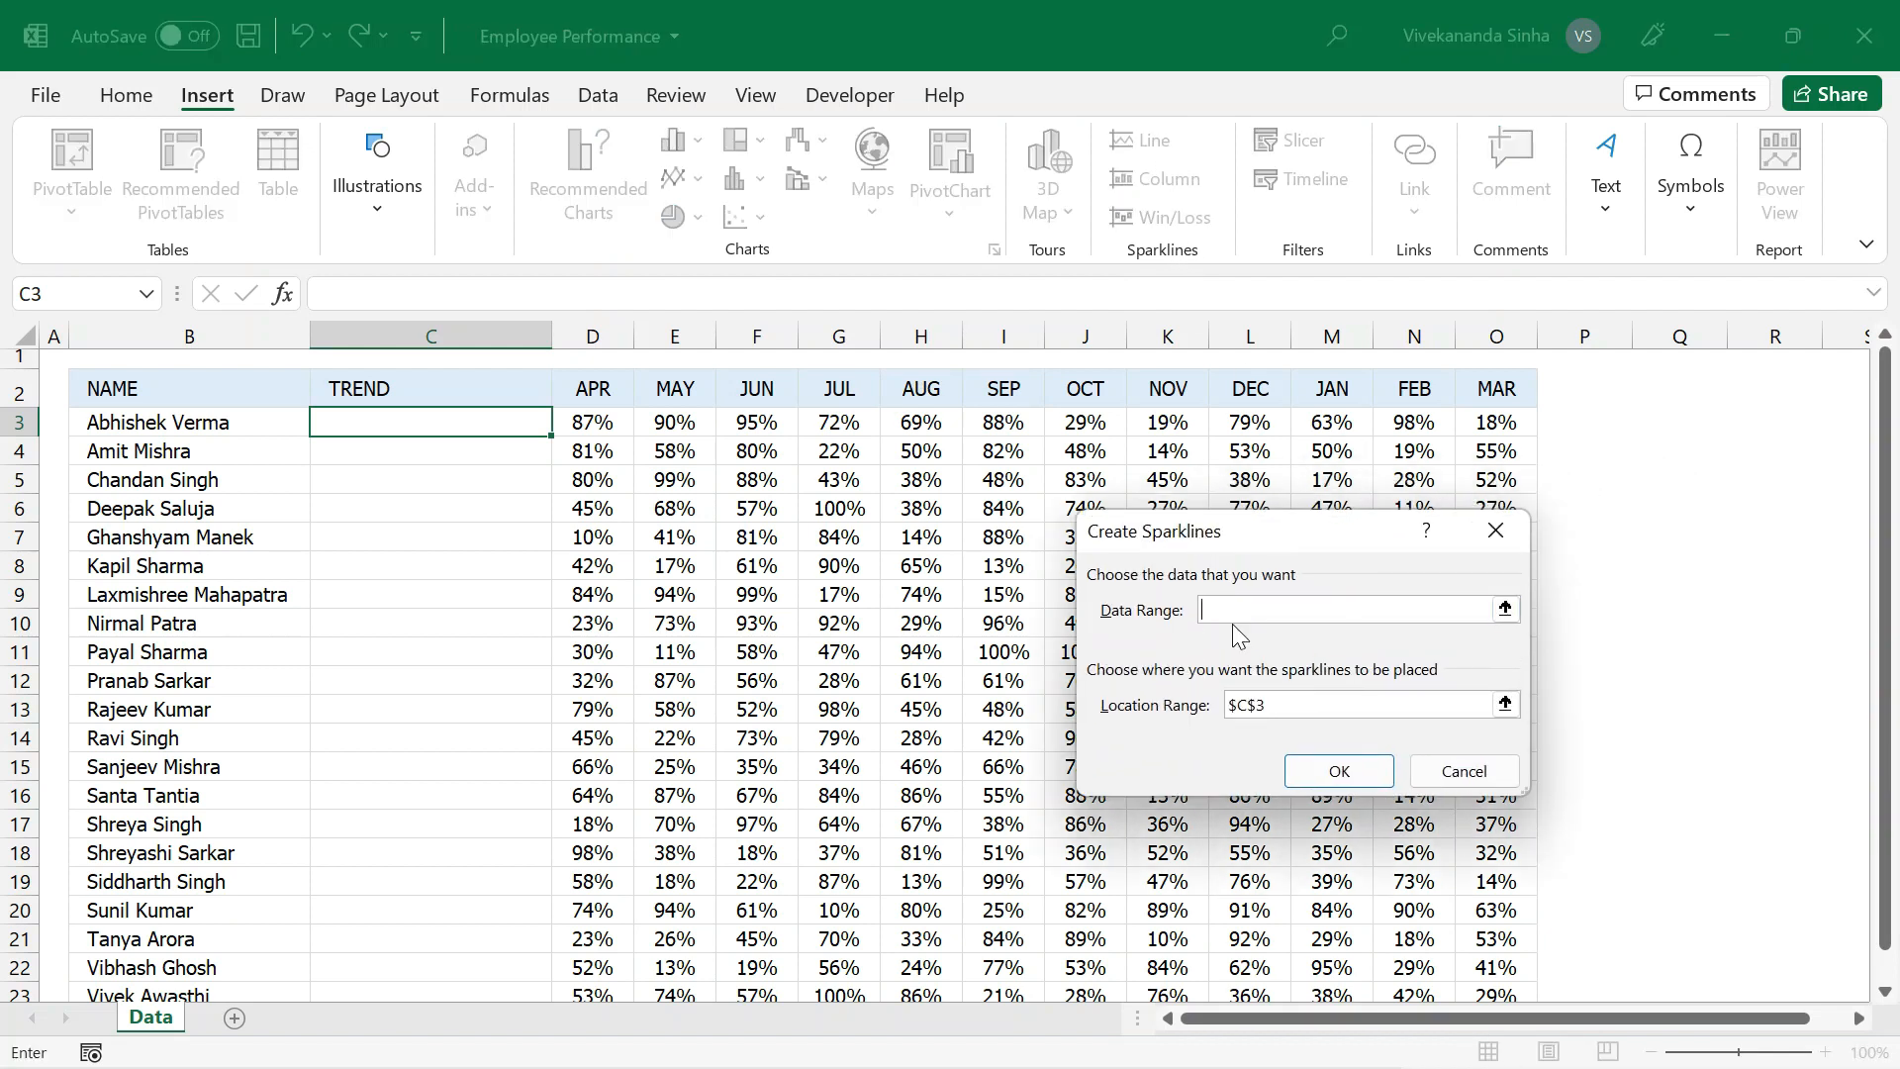
left_click(607, 427)
key("shift+Right")
key("shift+Right")
key("shift+Right")
key("shift+Right")
key("shift+Right")
key("shift+Right")
key("shift+Right")
key("shift+Right")
key("shift+Right")
key("shift+Right")
key("shift+Right")
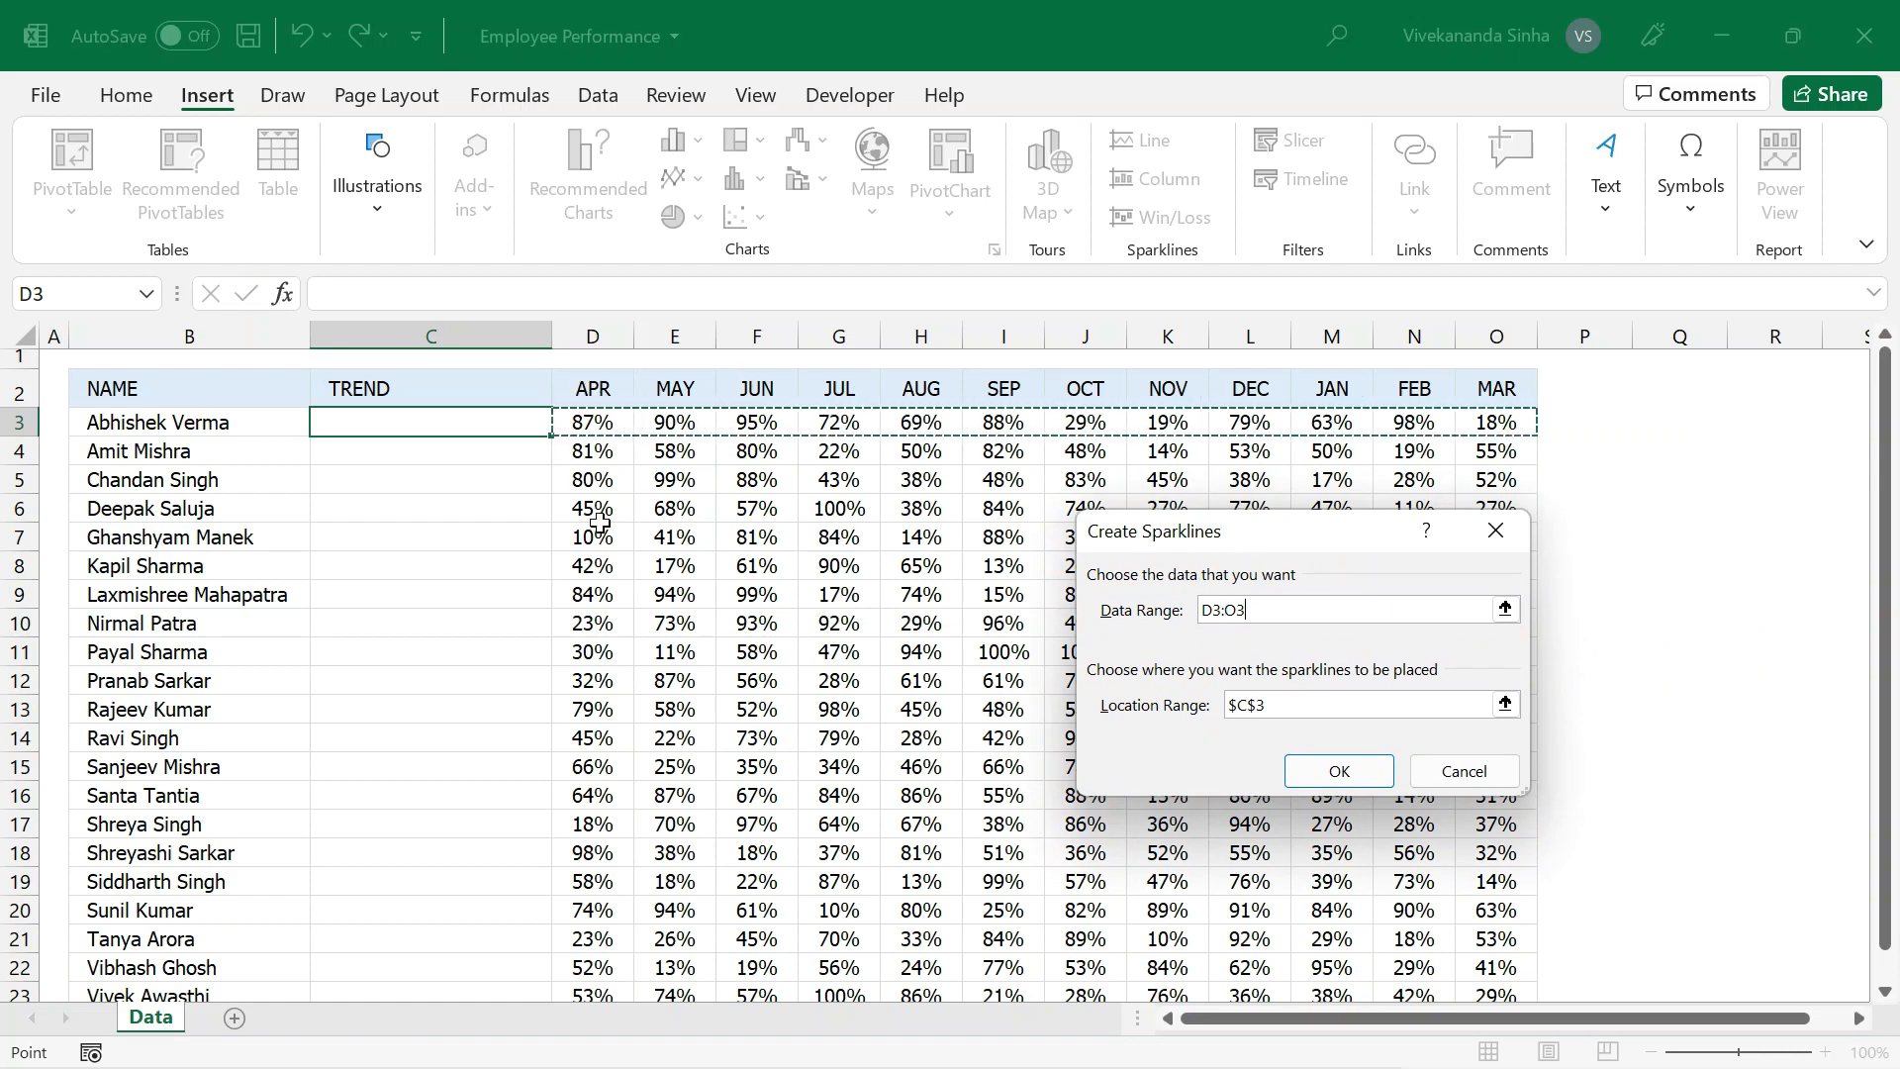
key("ctrl+shift+Down")
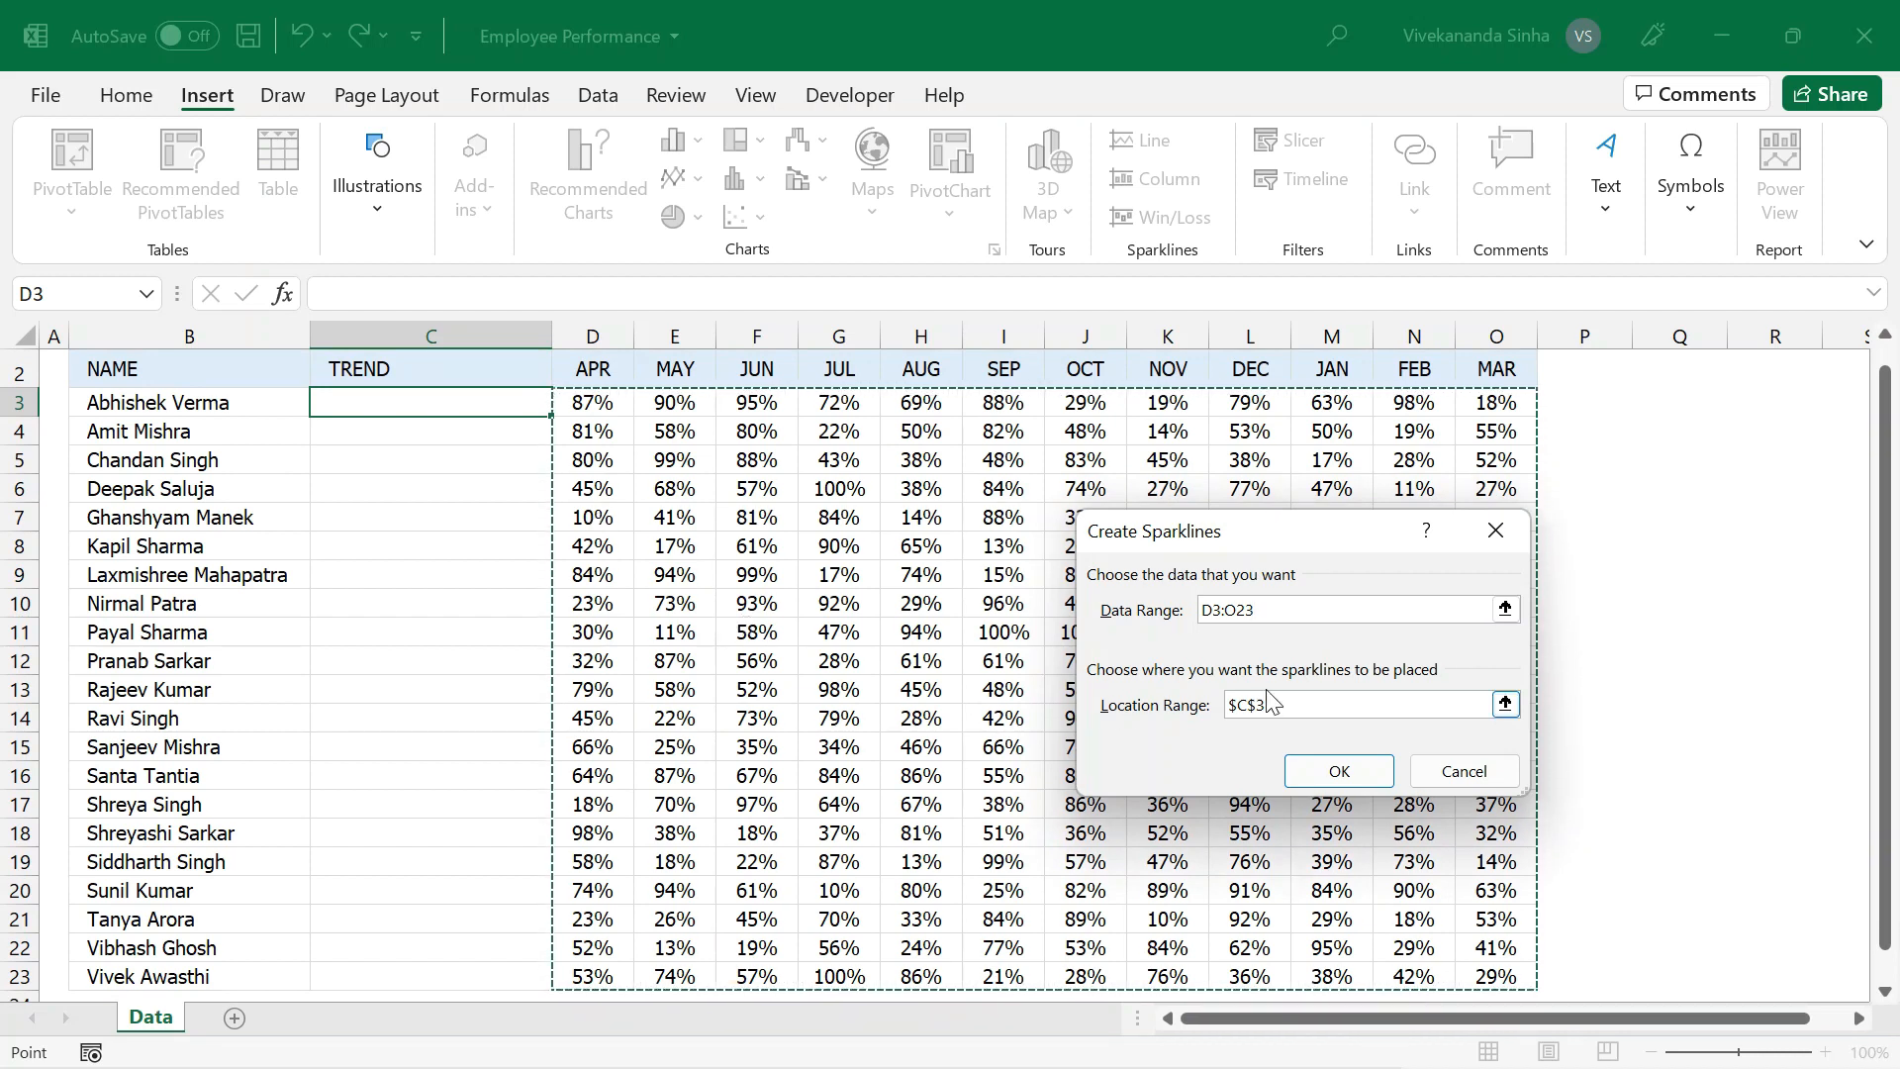
Set the sparklines' location range to $C$3:$C$23 and create them.
key("Tab")
key("BackSpace")
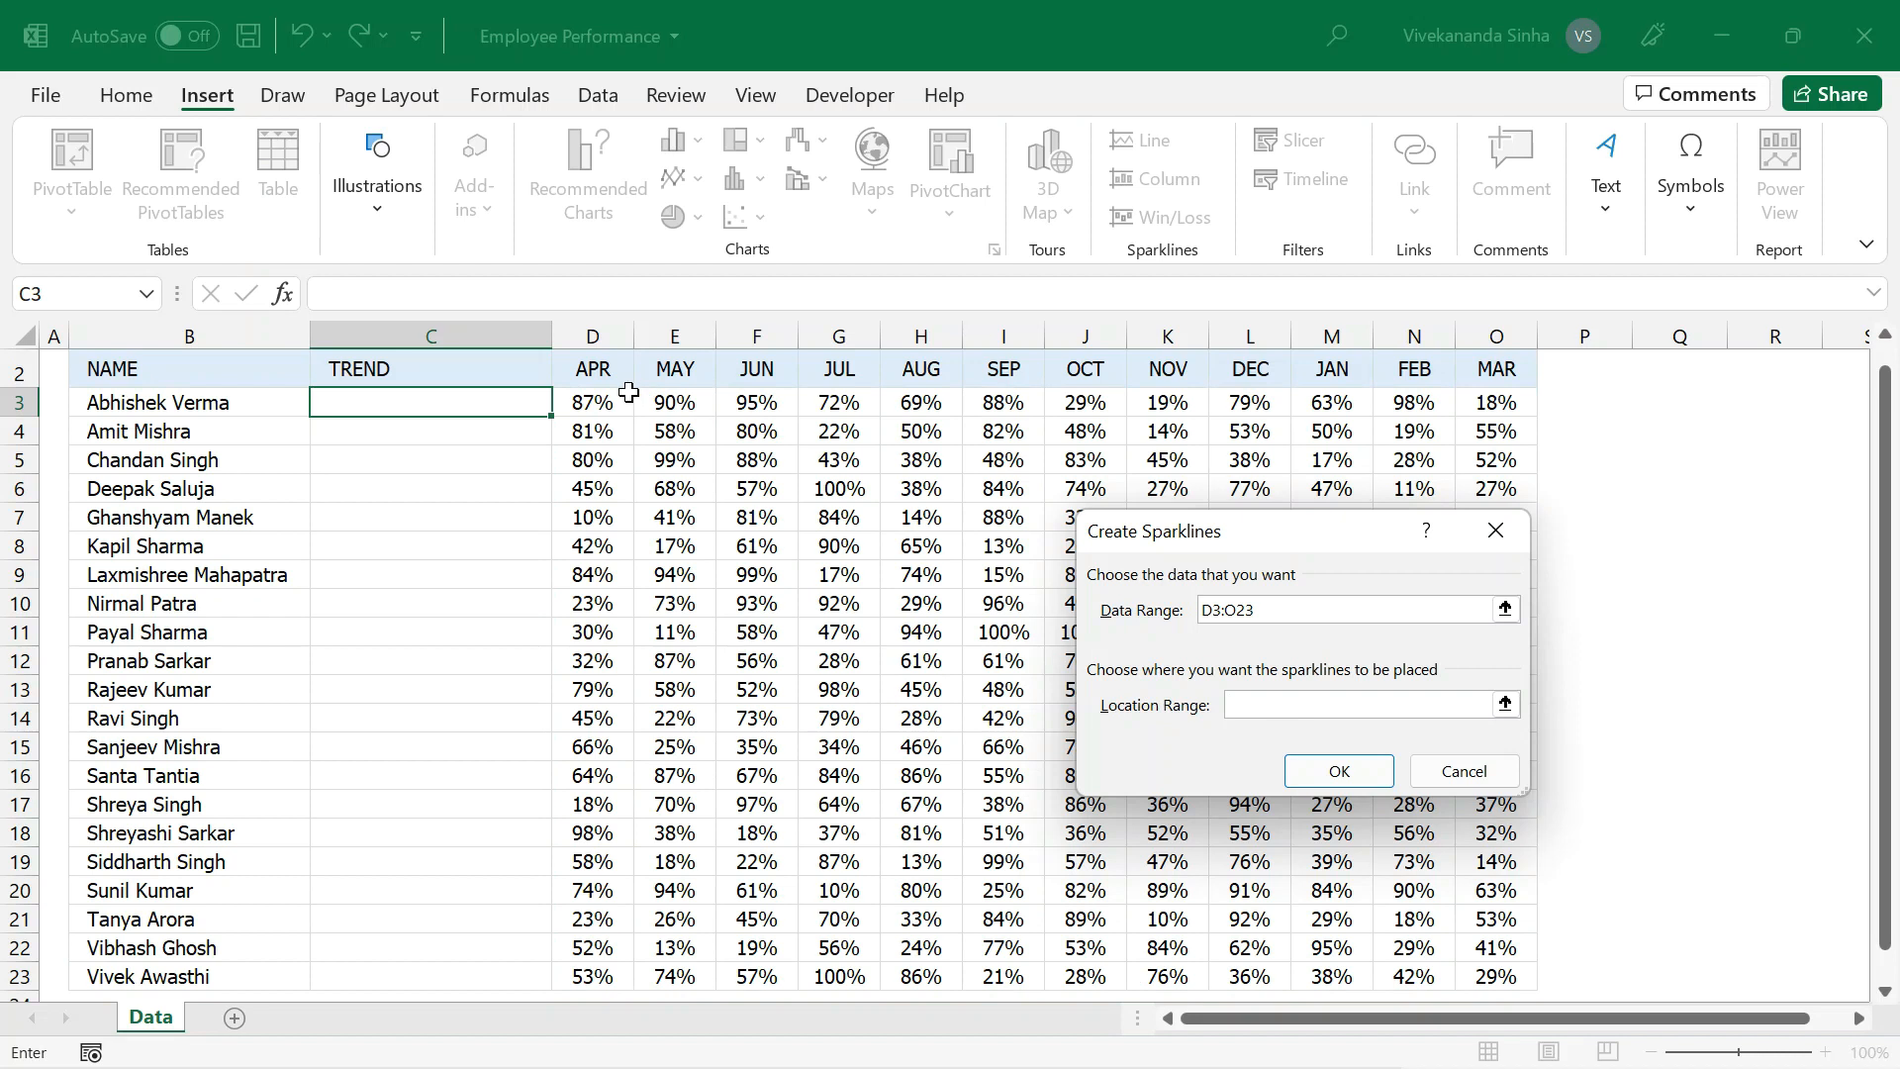
left_click_drag(496, 403, 507, 680)
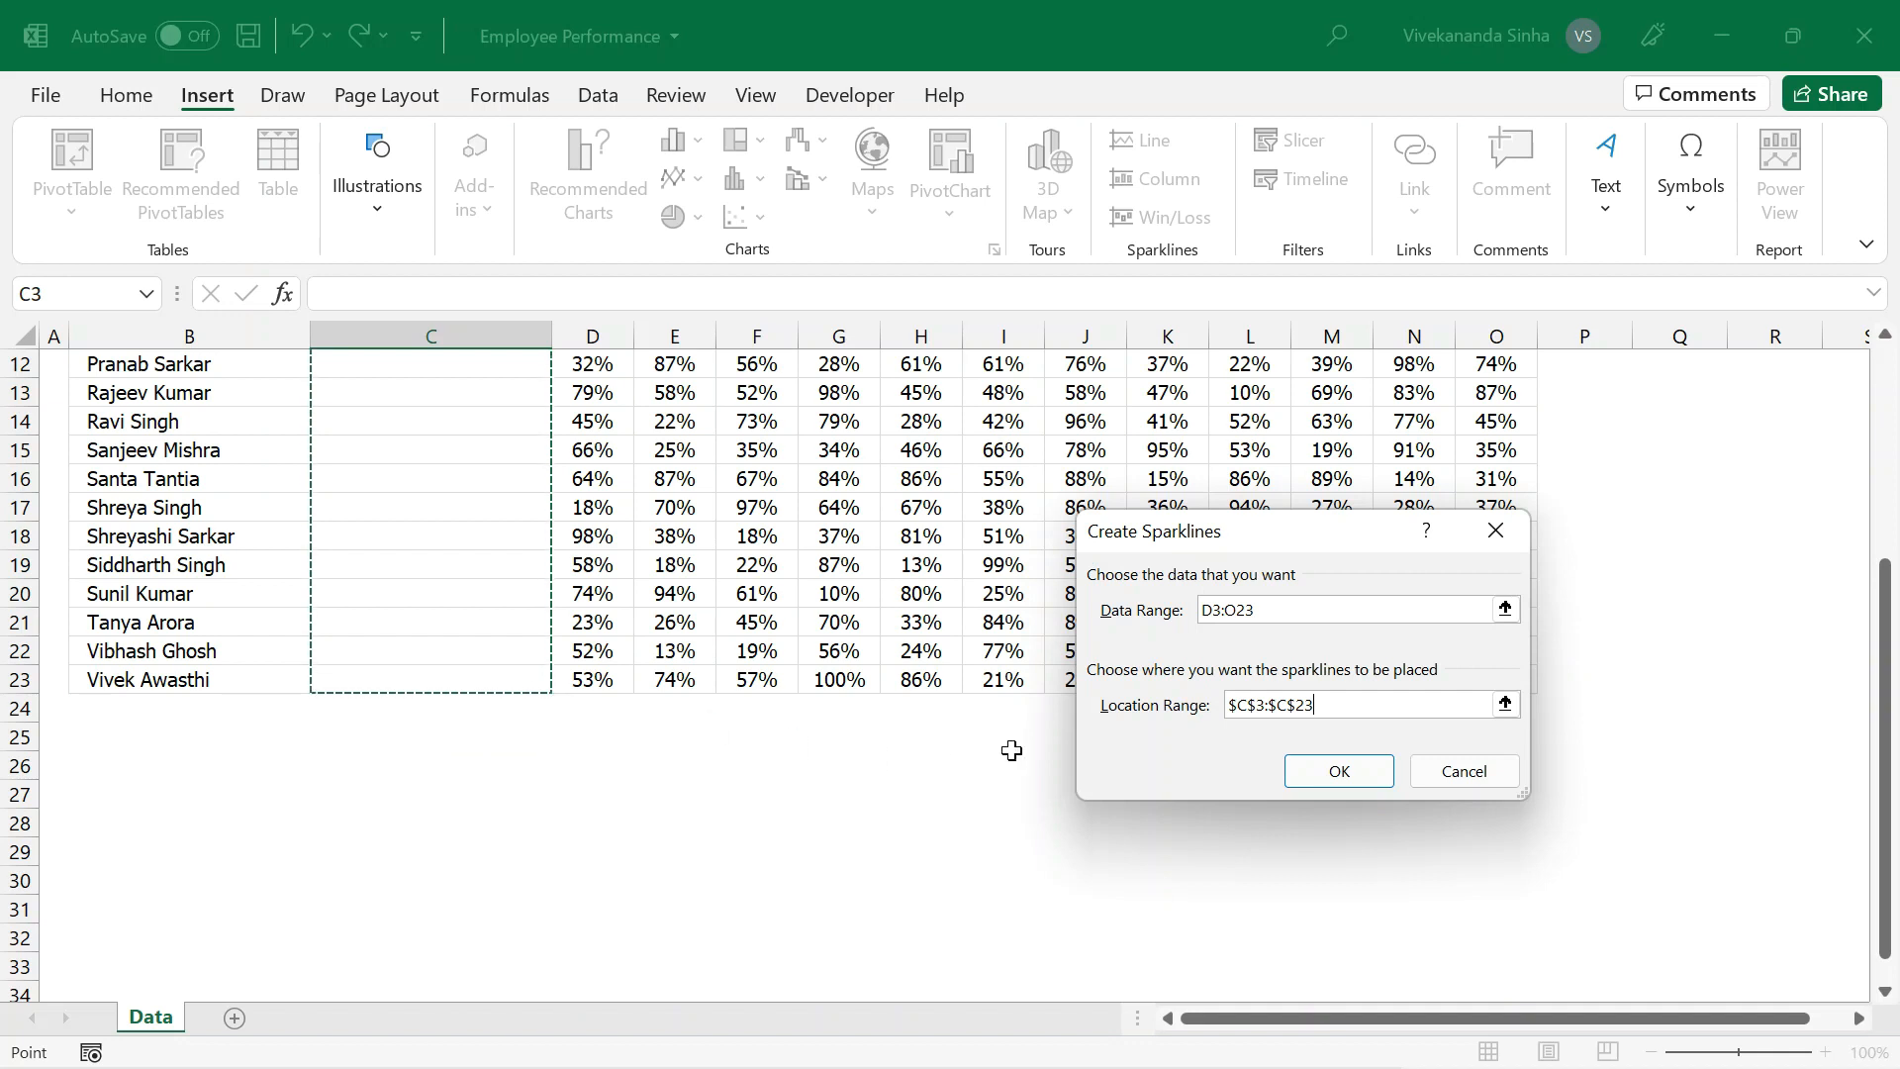
left_click(1339, 771)
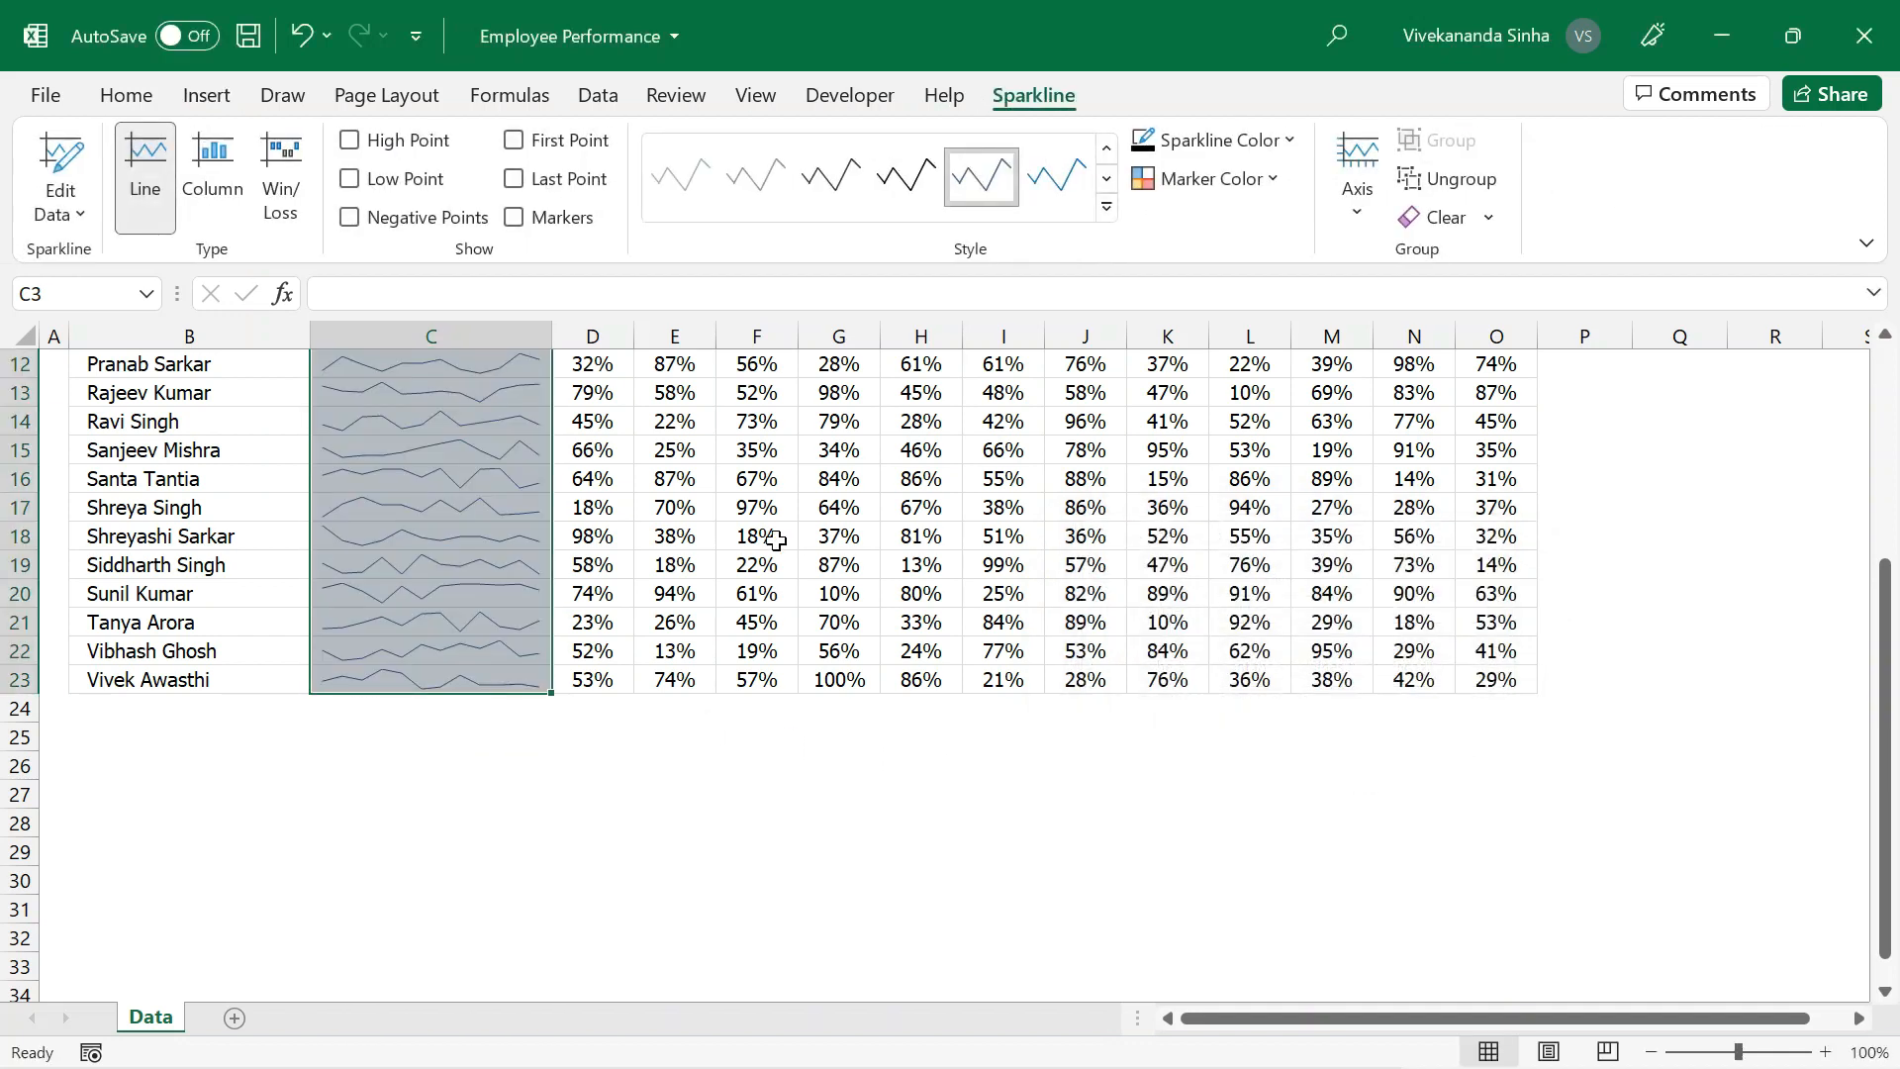
scroll(768, 538, "up", 4)
left_click(655, 462)
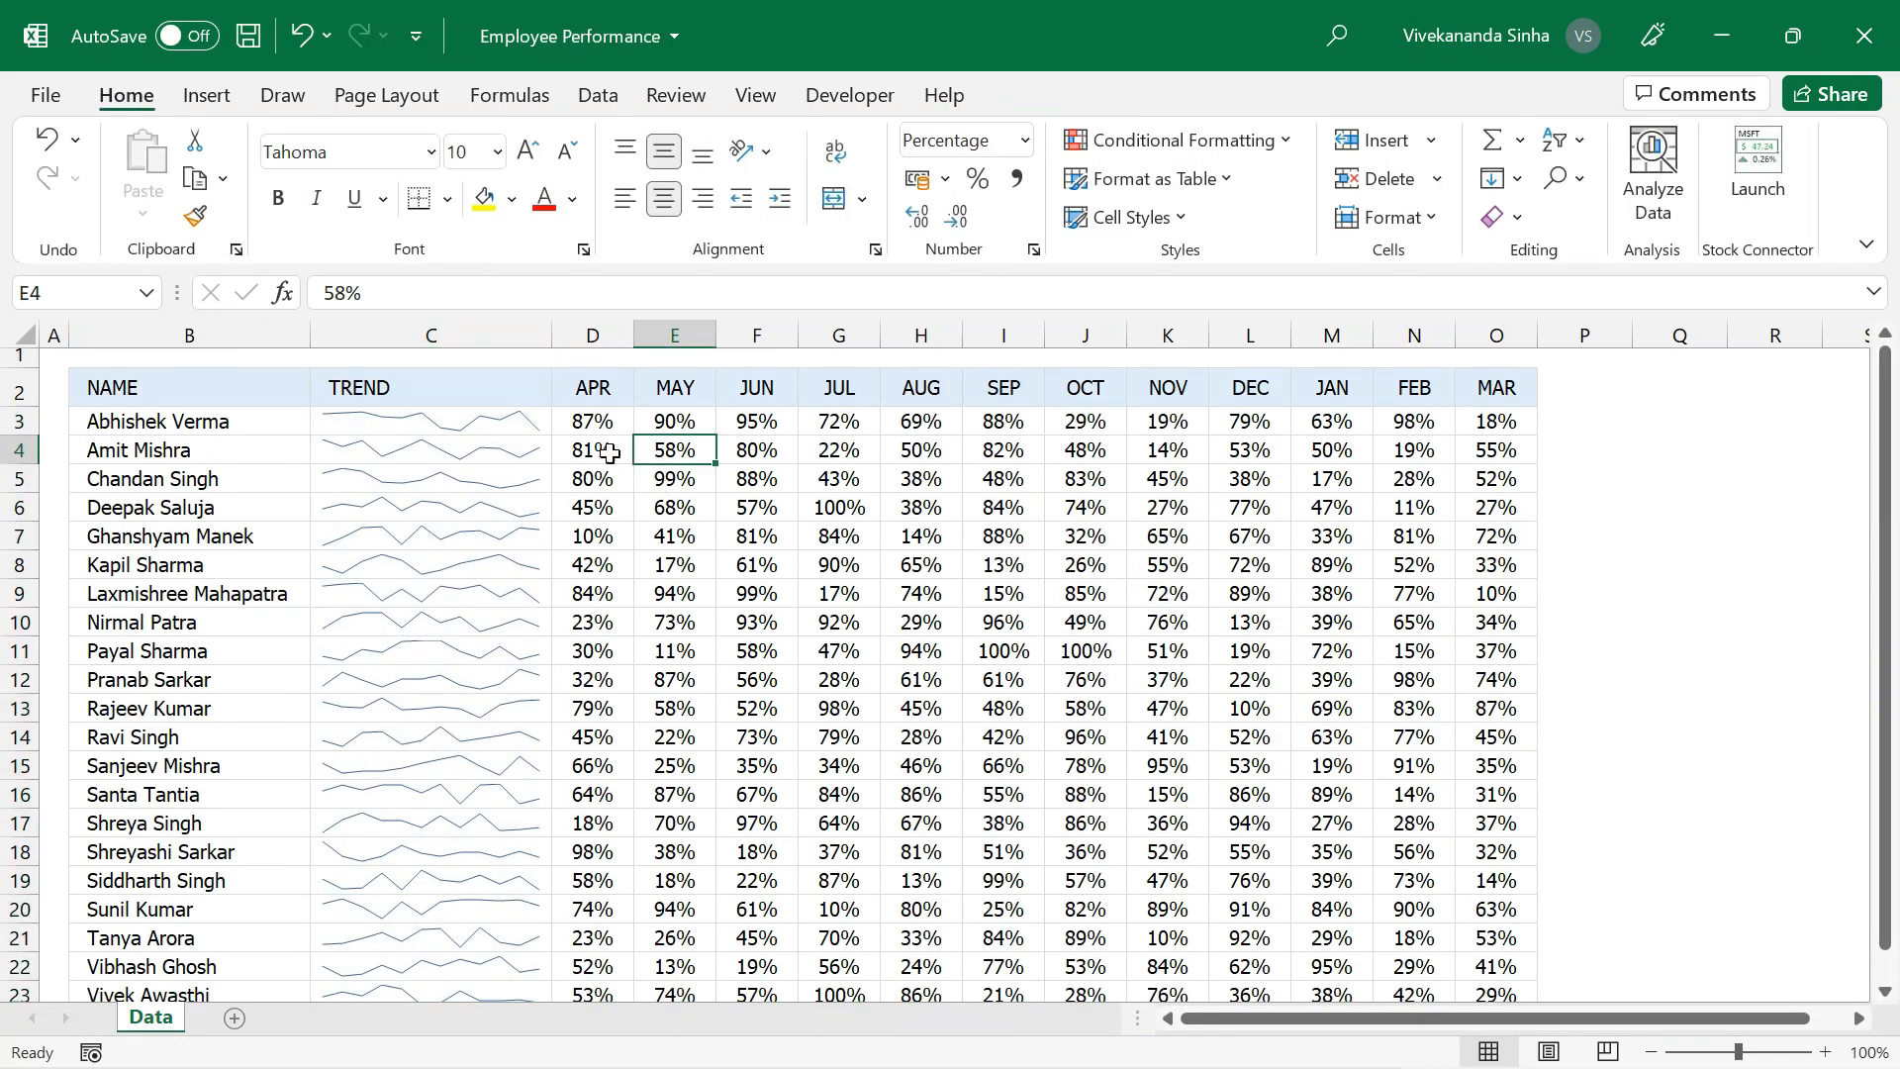
Color the lines of the TREND sparklines black and add black markers to them.
left_click(441, 420)
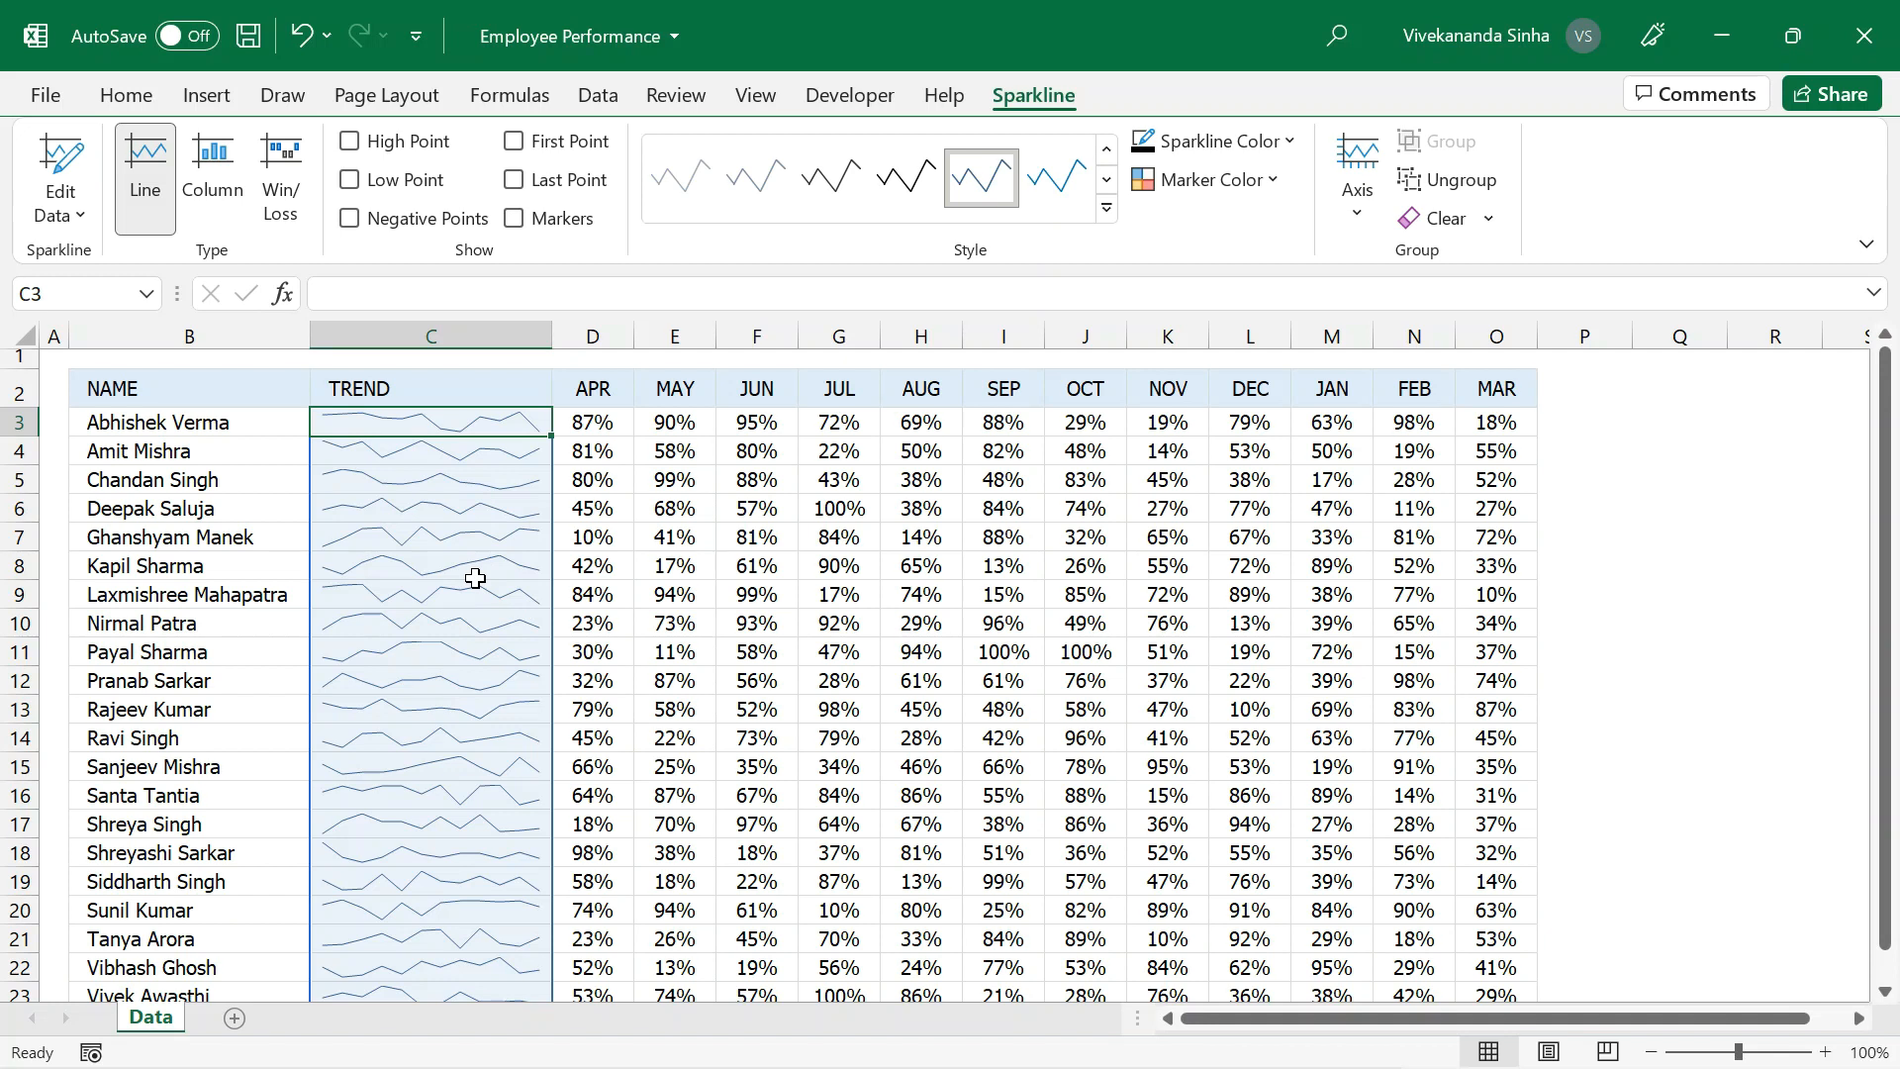
left_click(1293, 149)
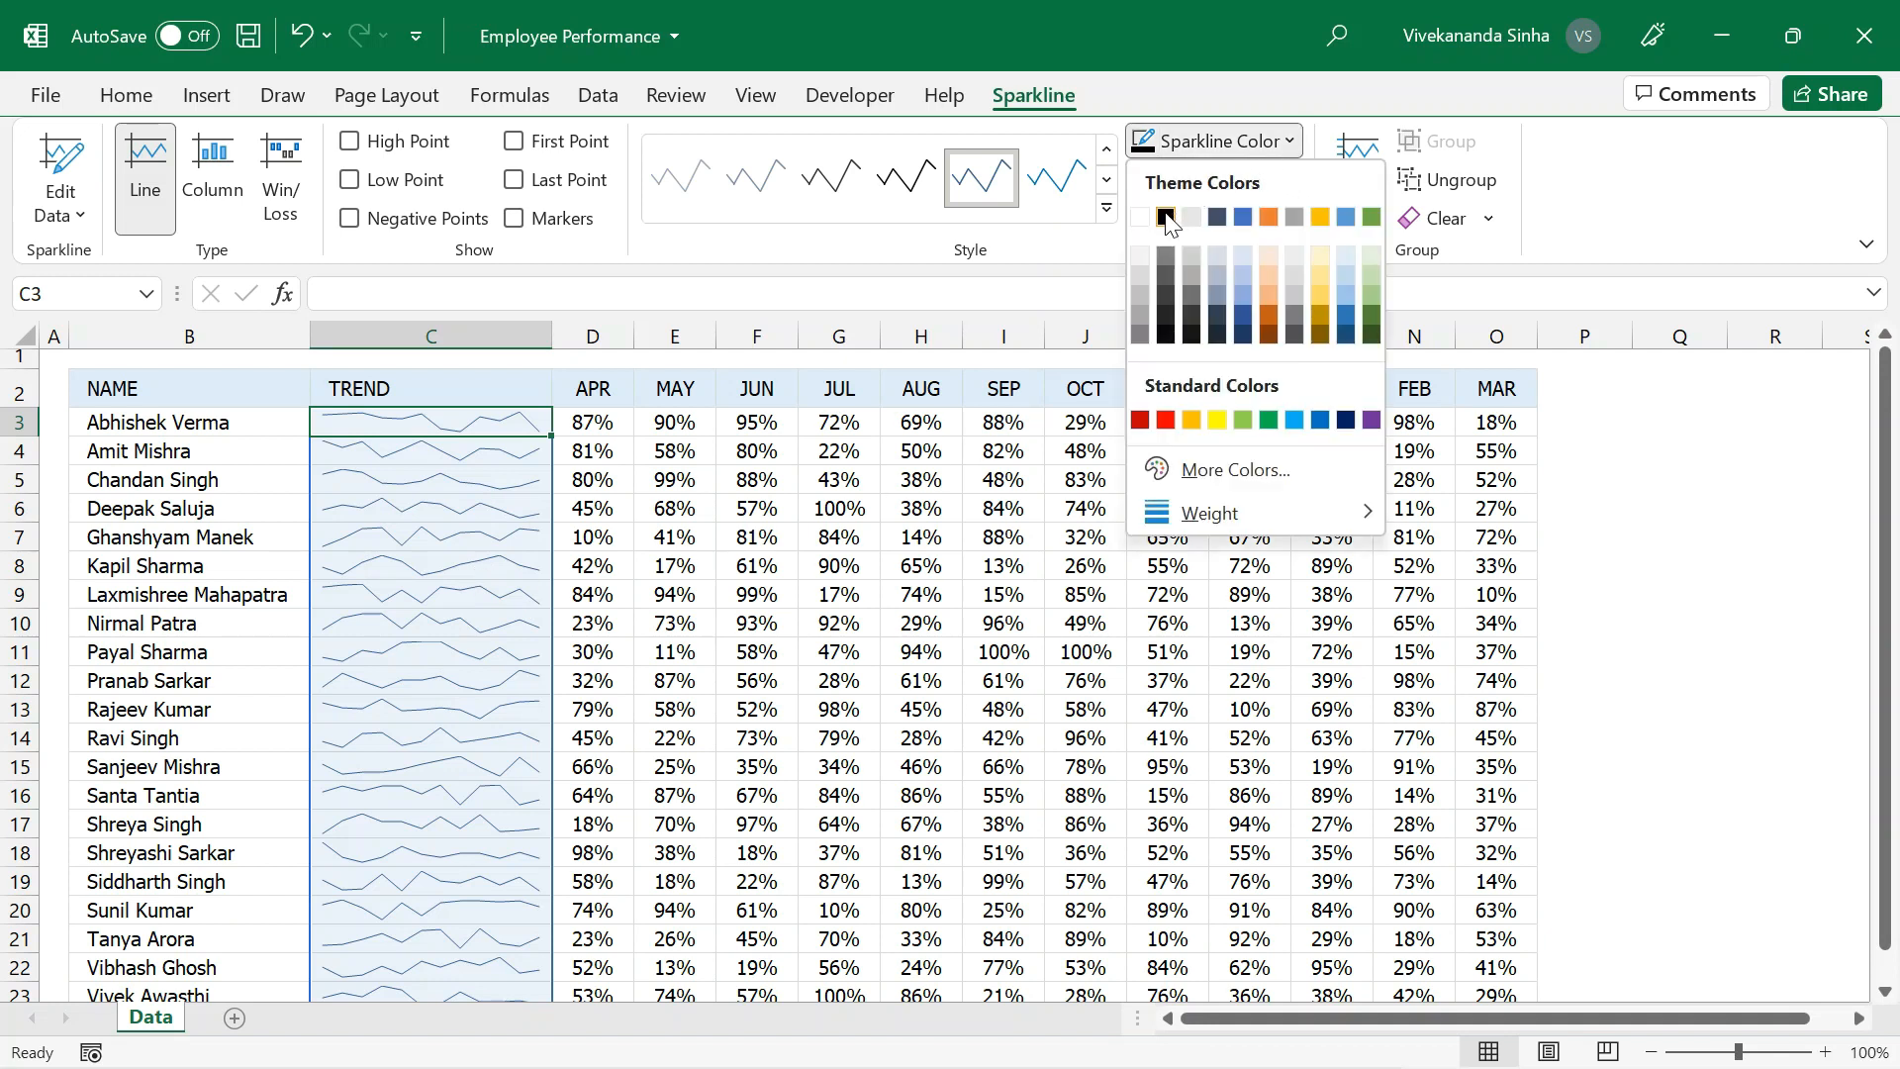
left_click(1166, 218)
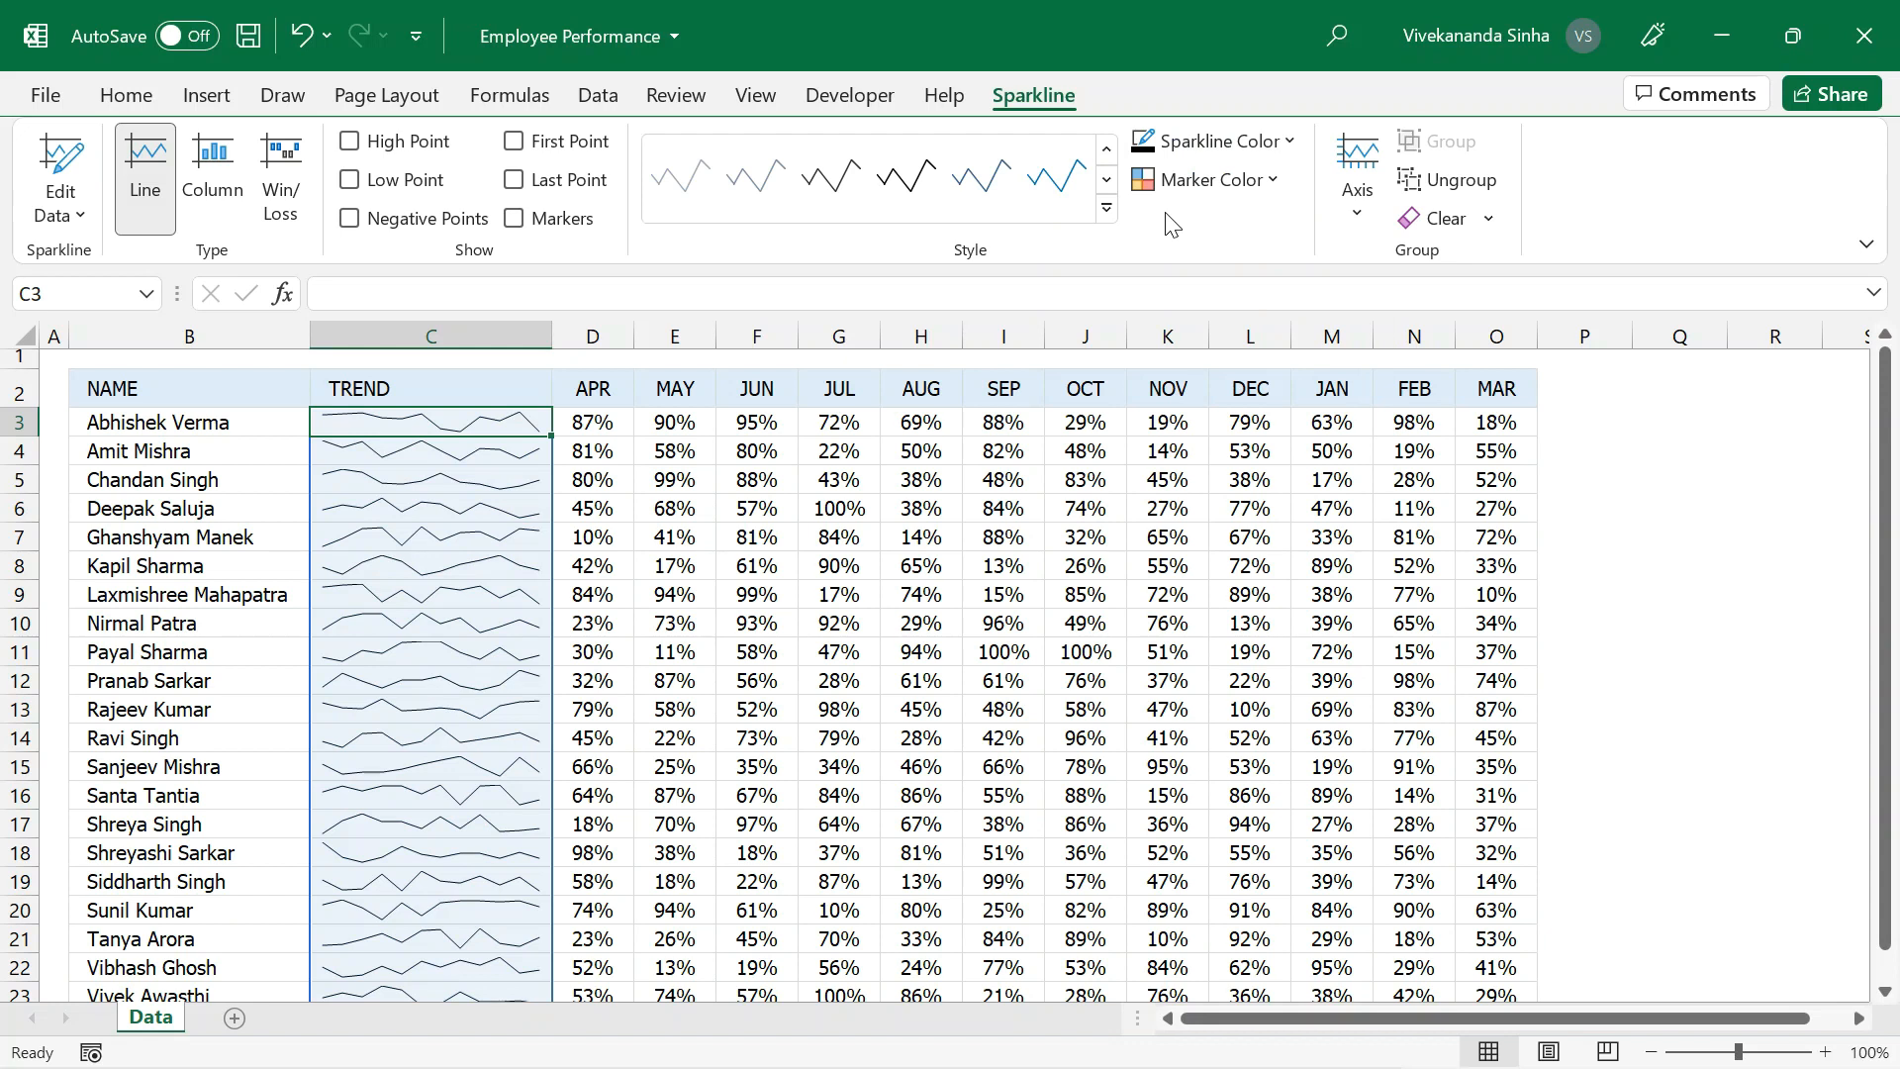
left_click(1277, 190)
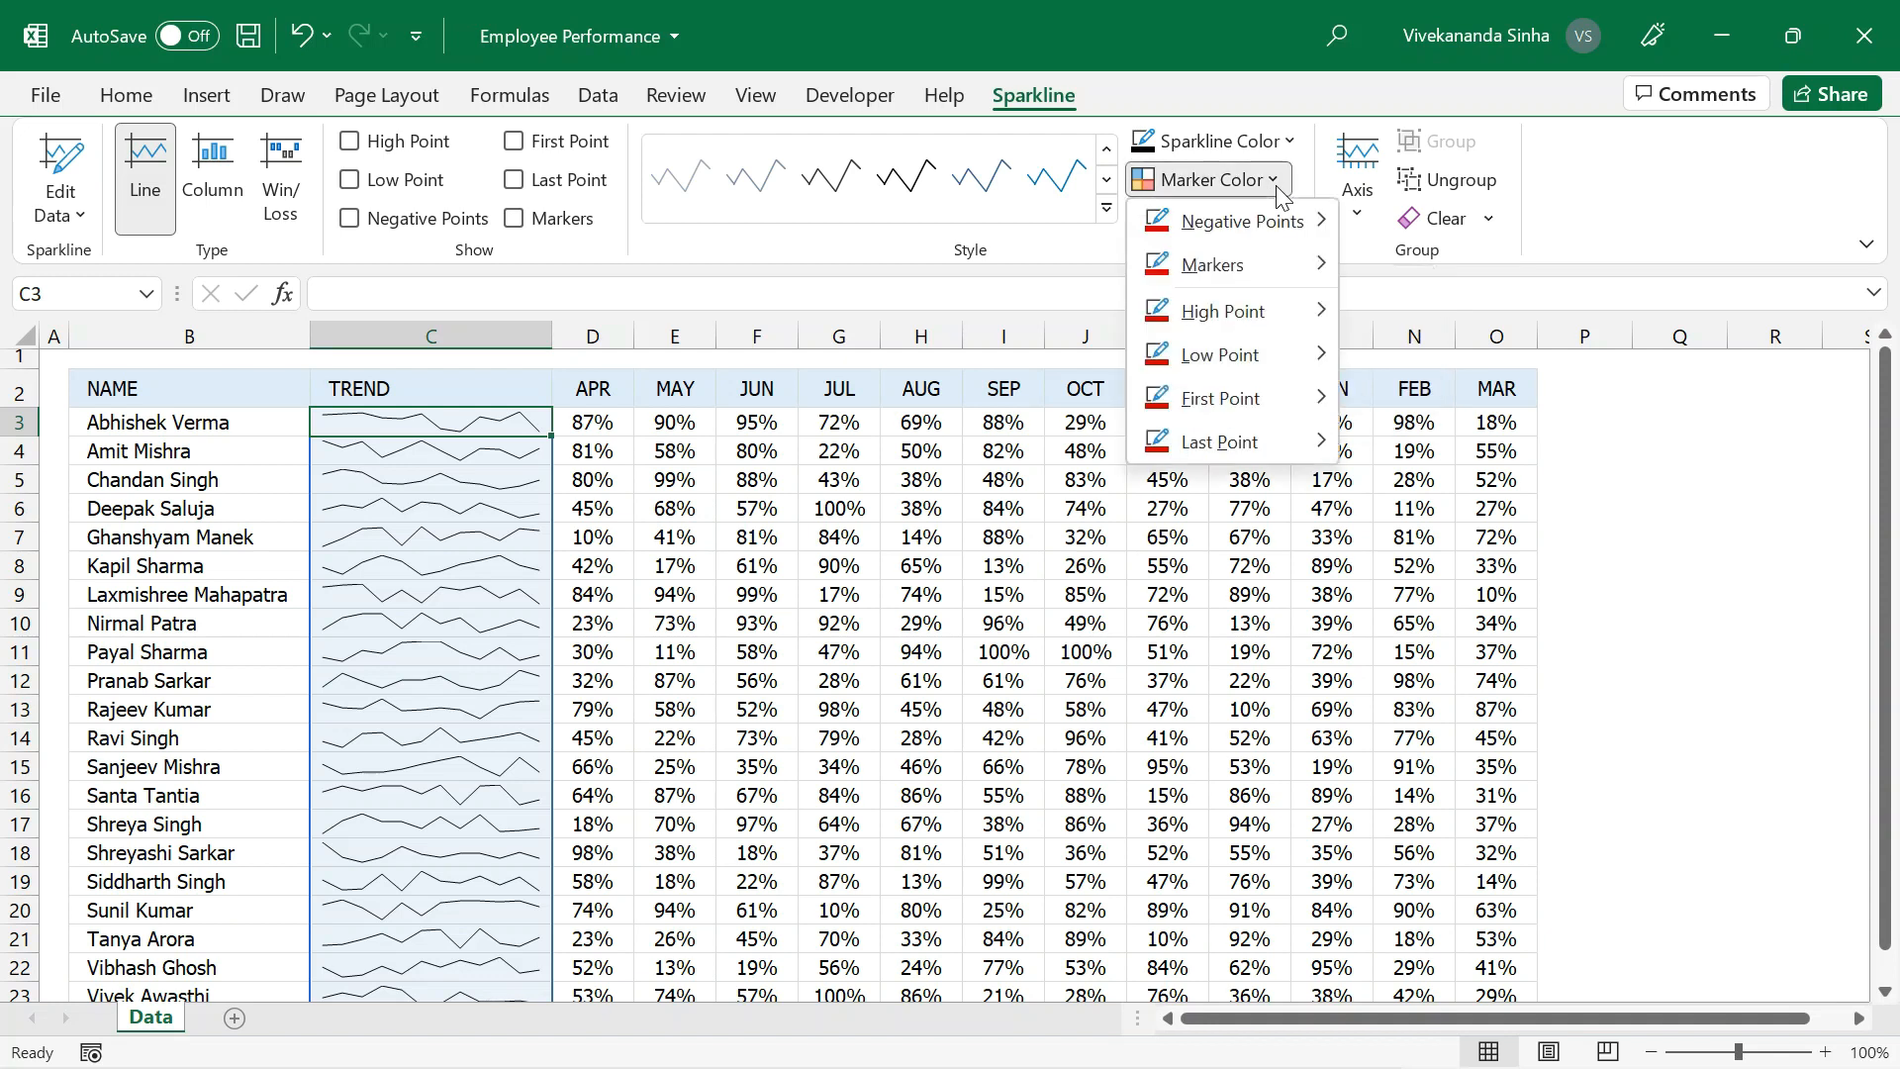
mouse_move(1212, 265)
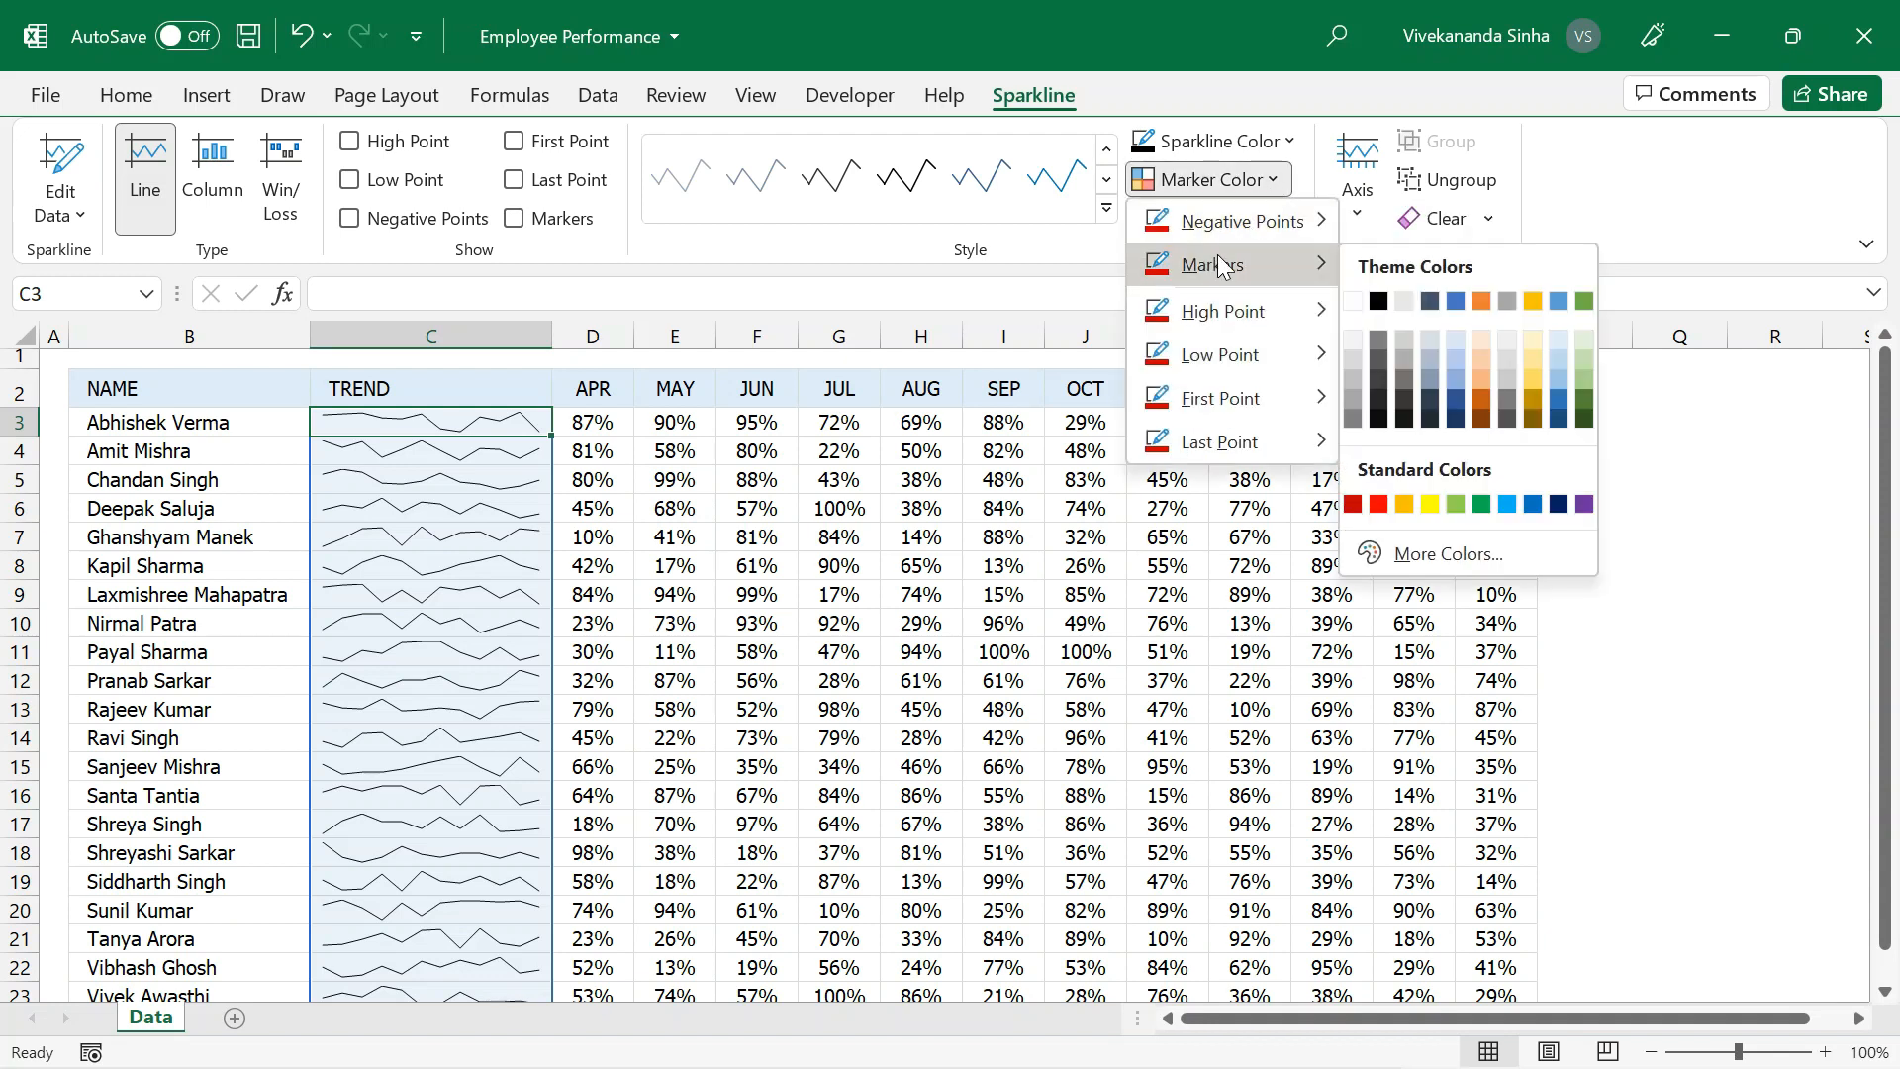
left_click(1379, 301)
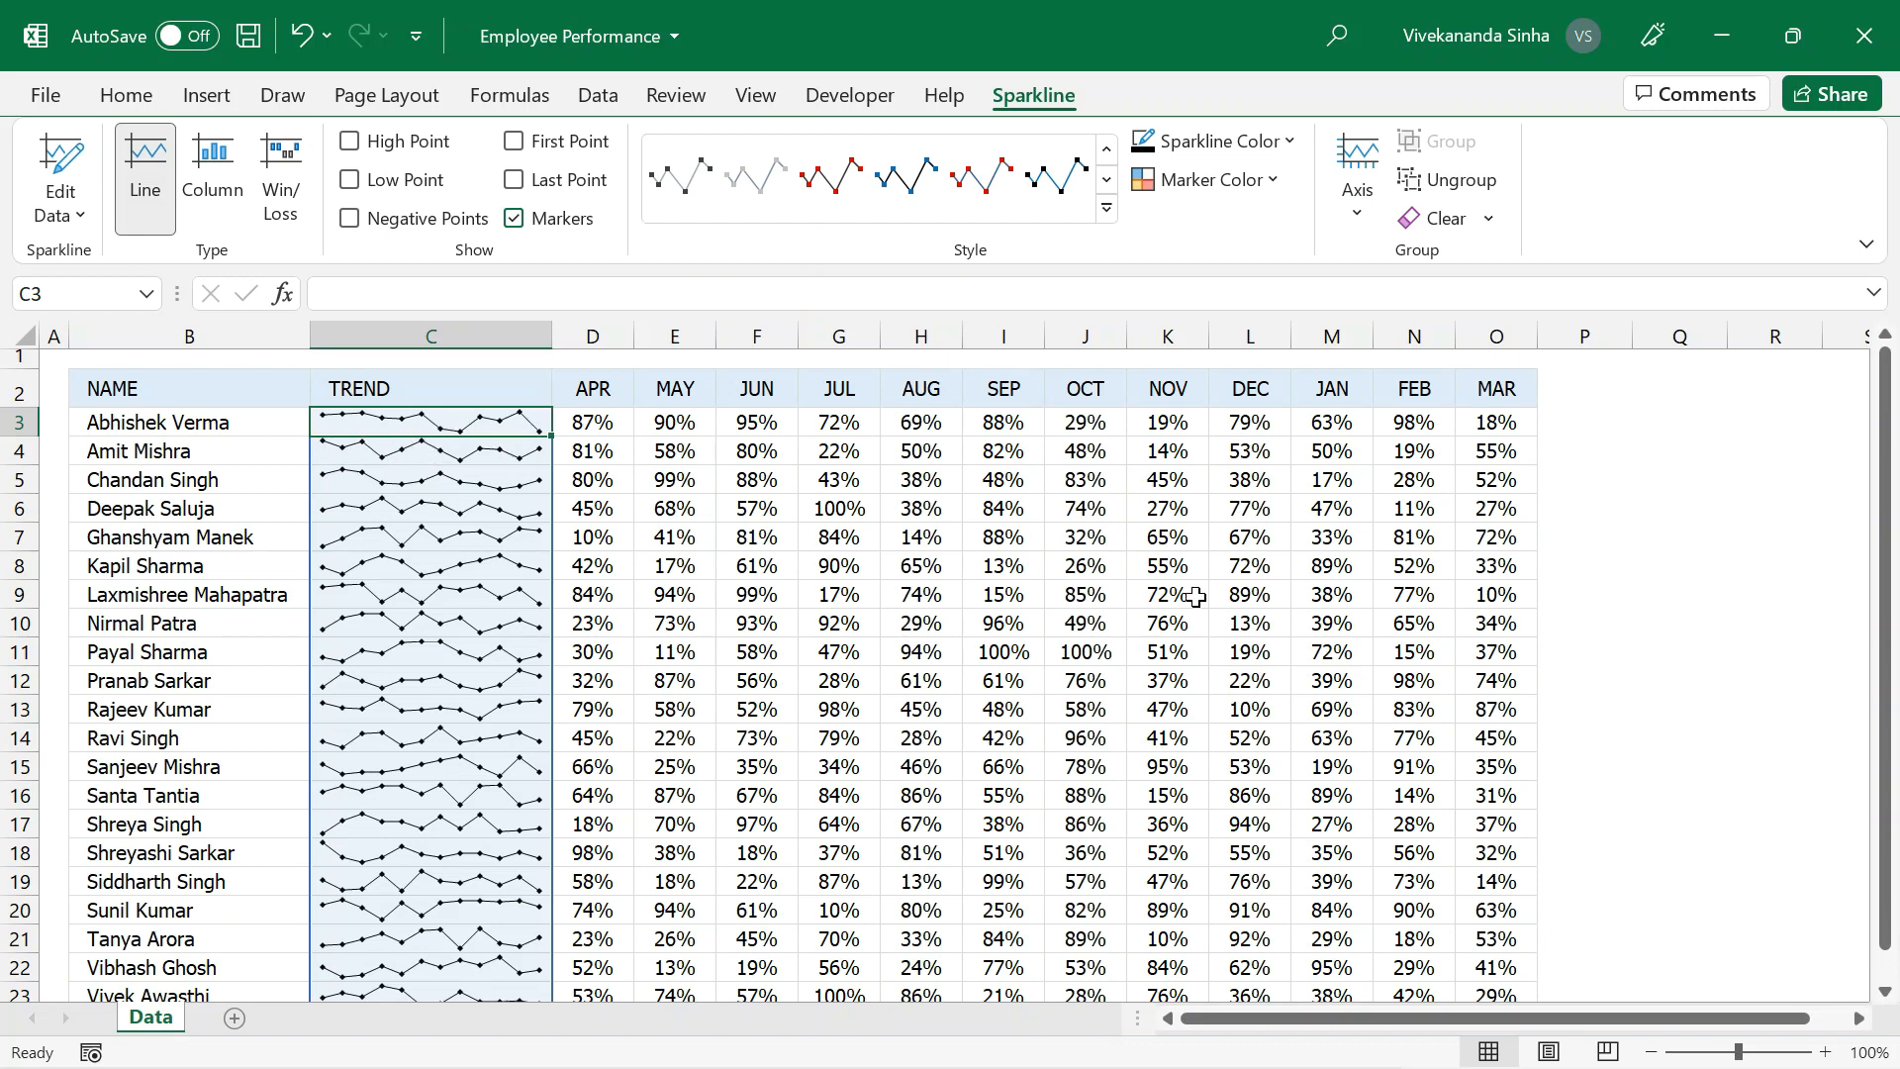
Color the sparklines' high point markers green and their low point markers red.
left_click(1275, 179)
mouse_move(1247, 311)
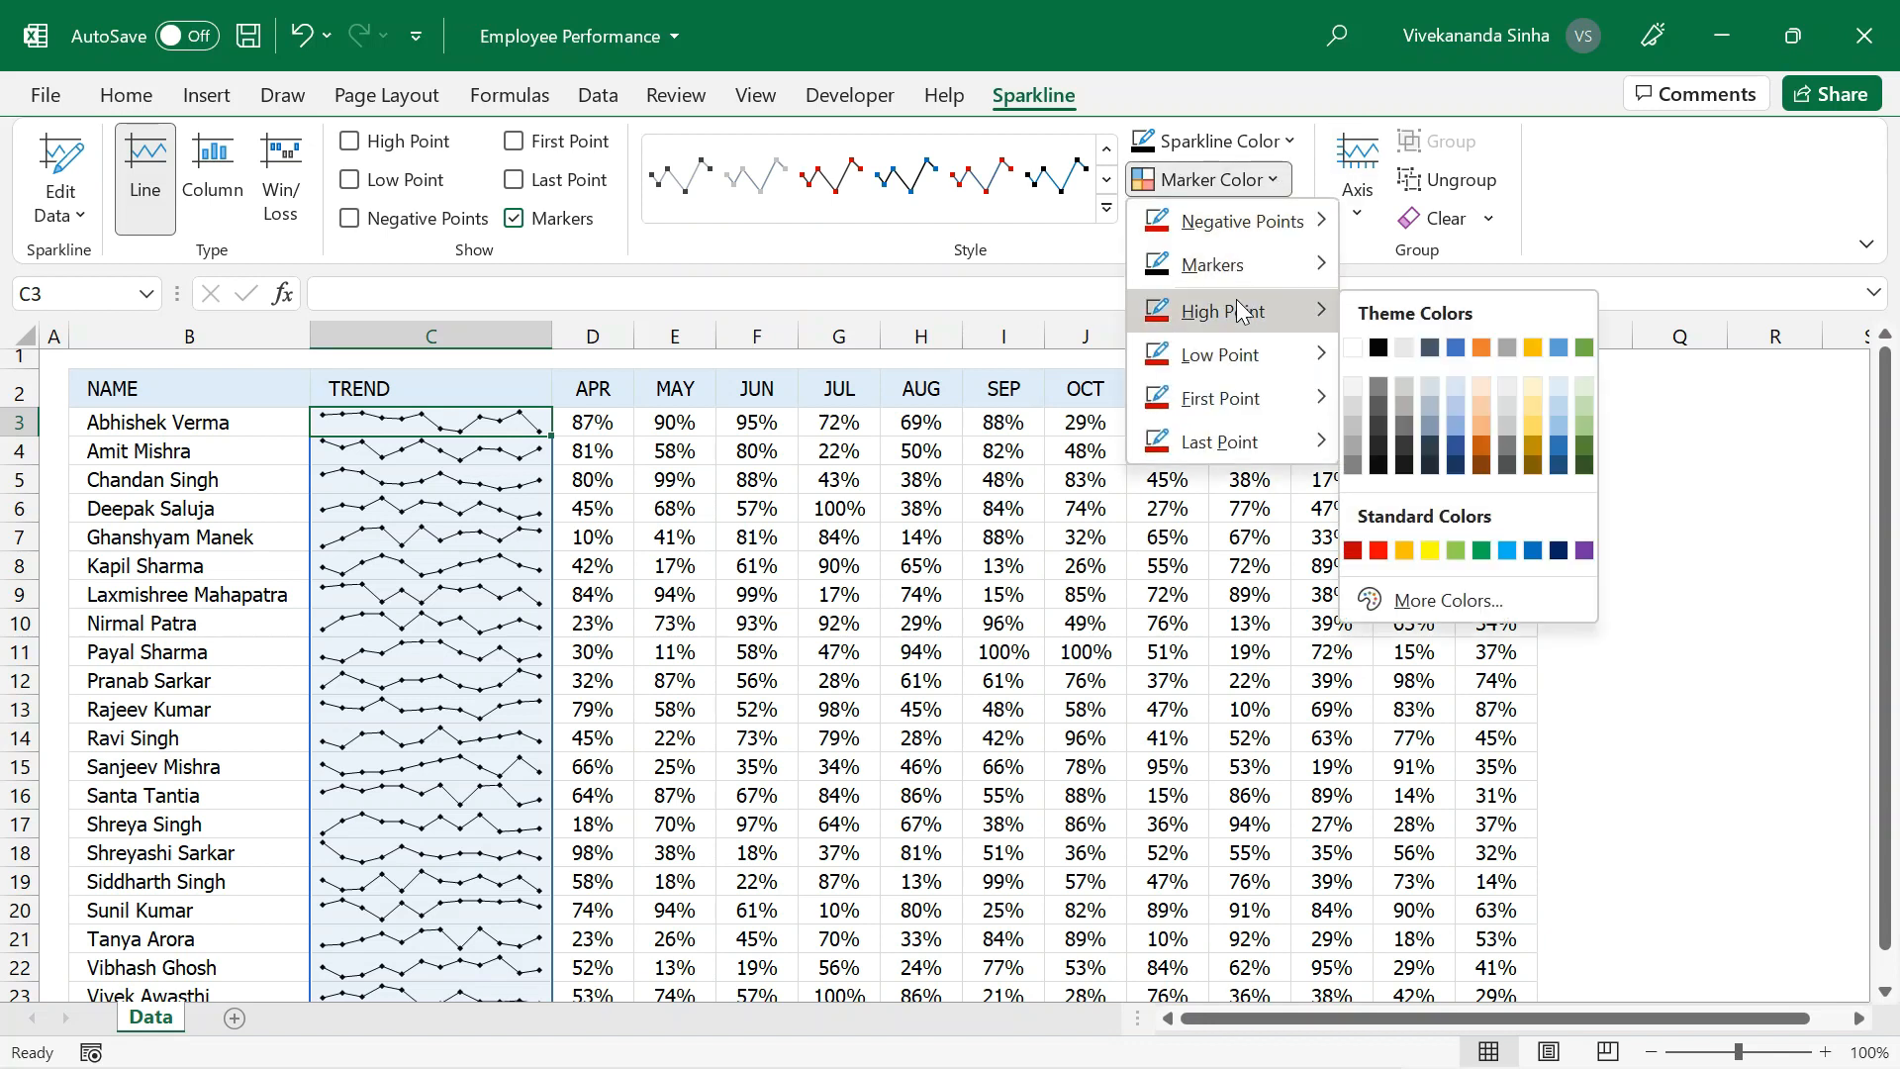
left_click(1482, 550)
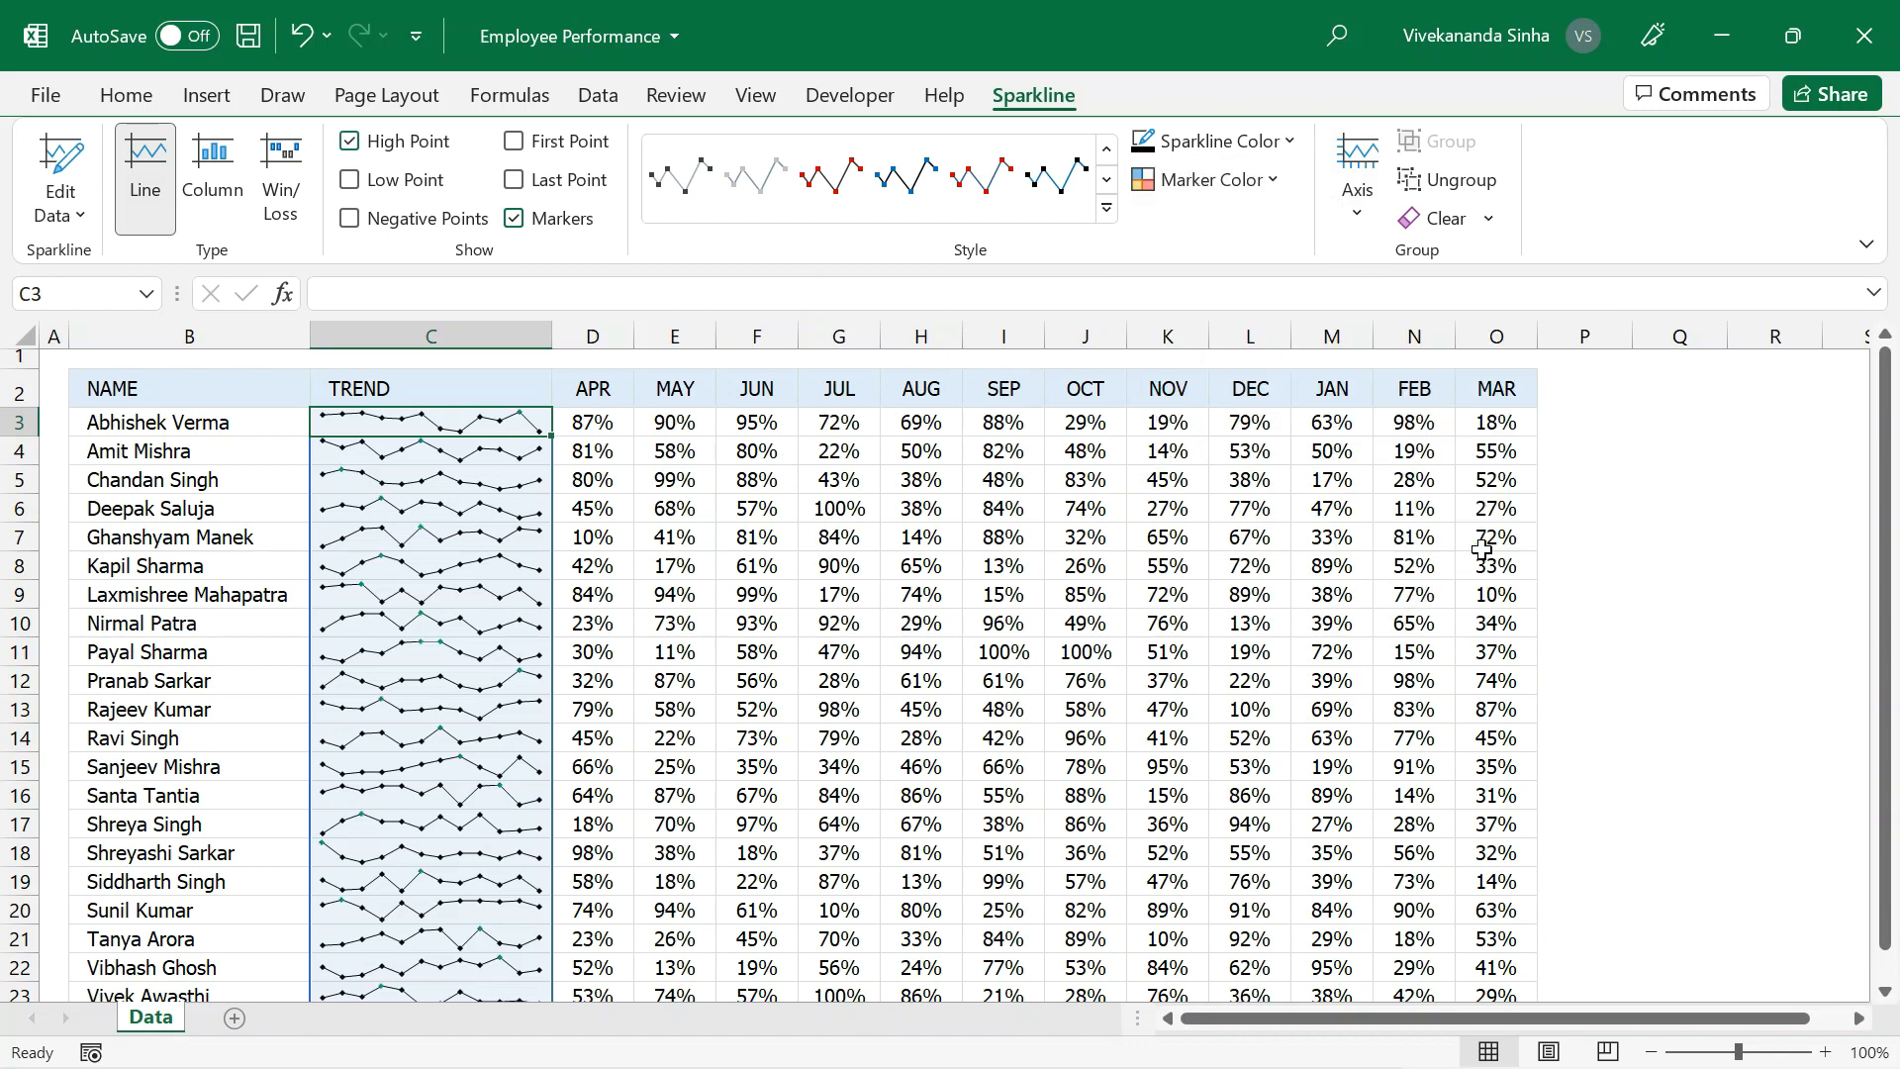
left_click(1271, 182)
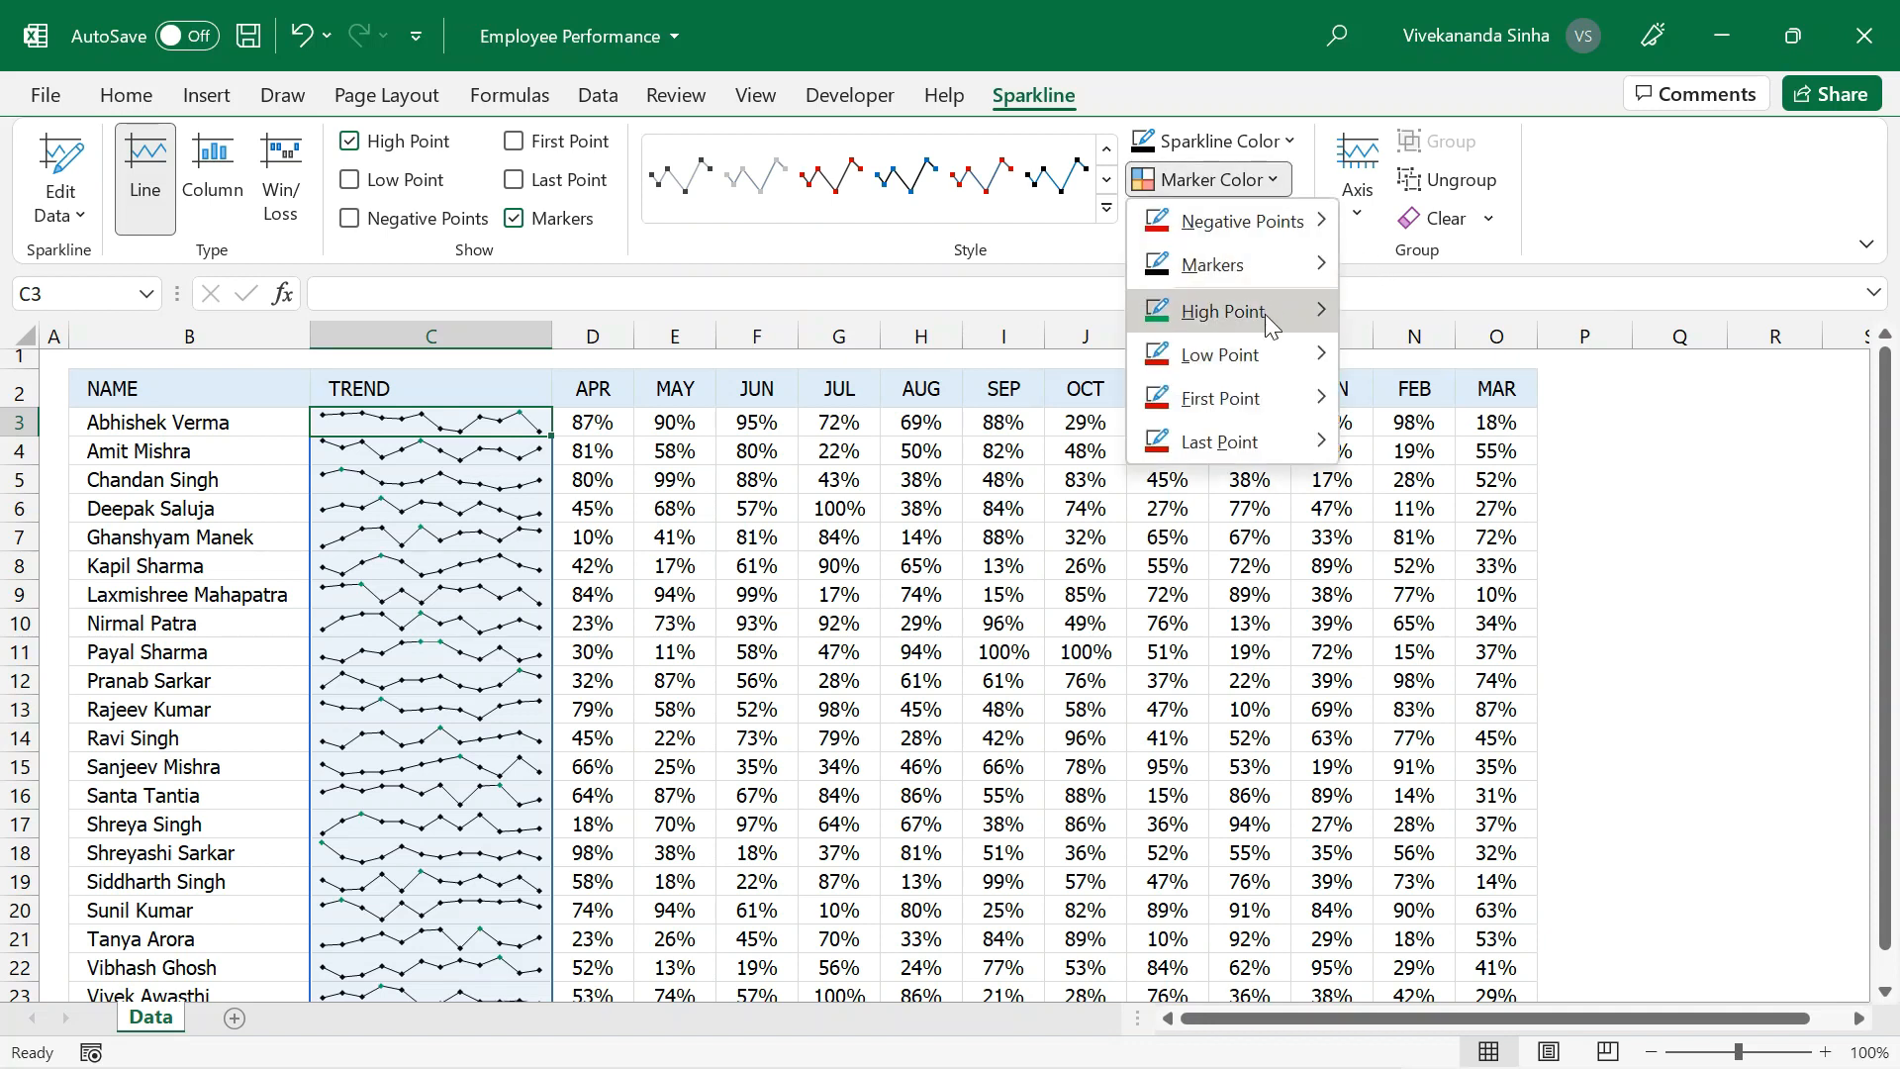
mouse_move(1268, 356)
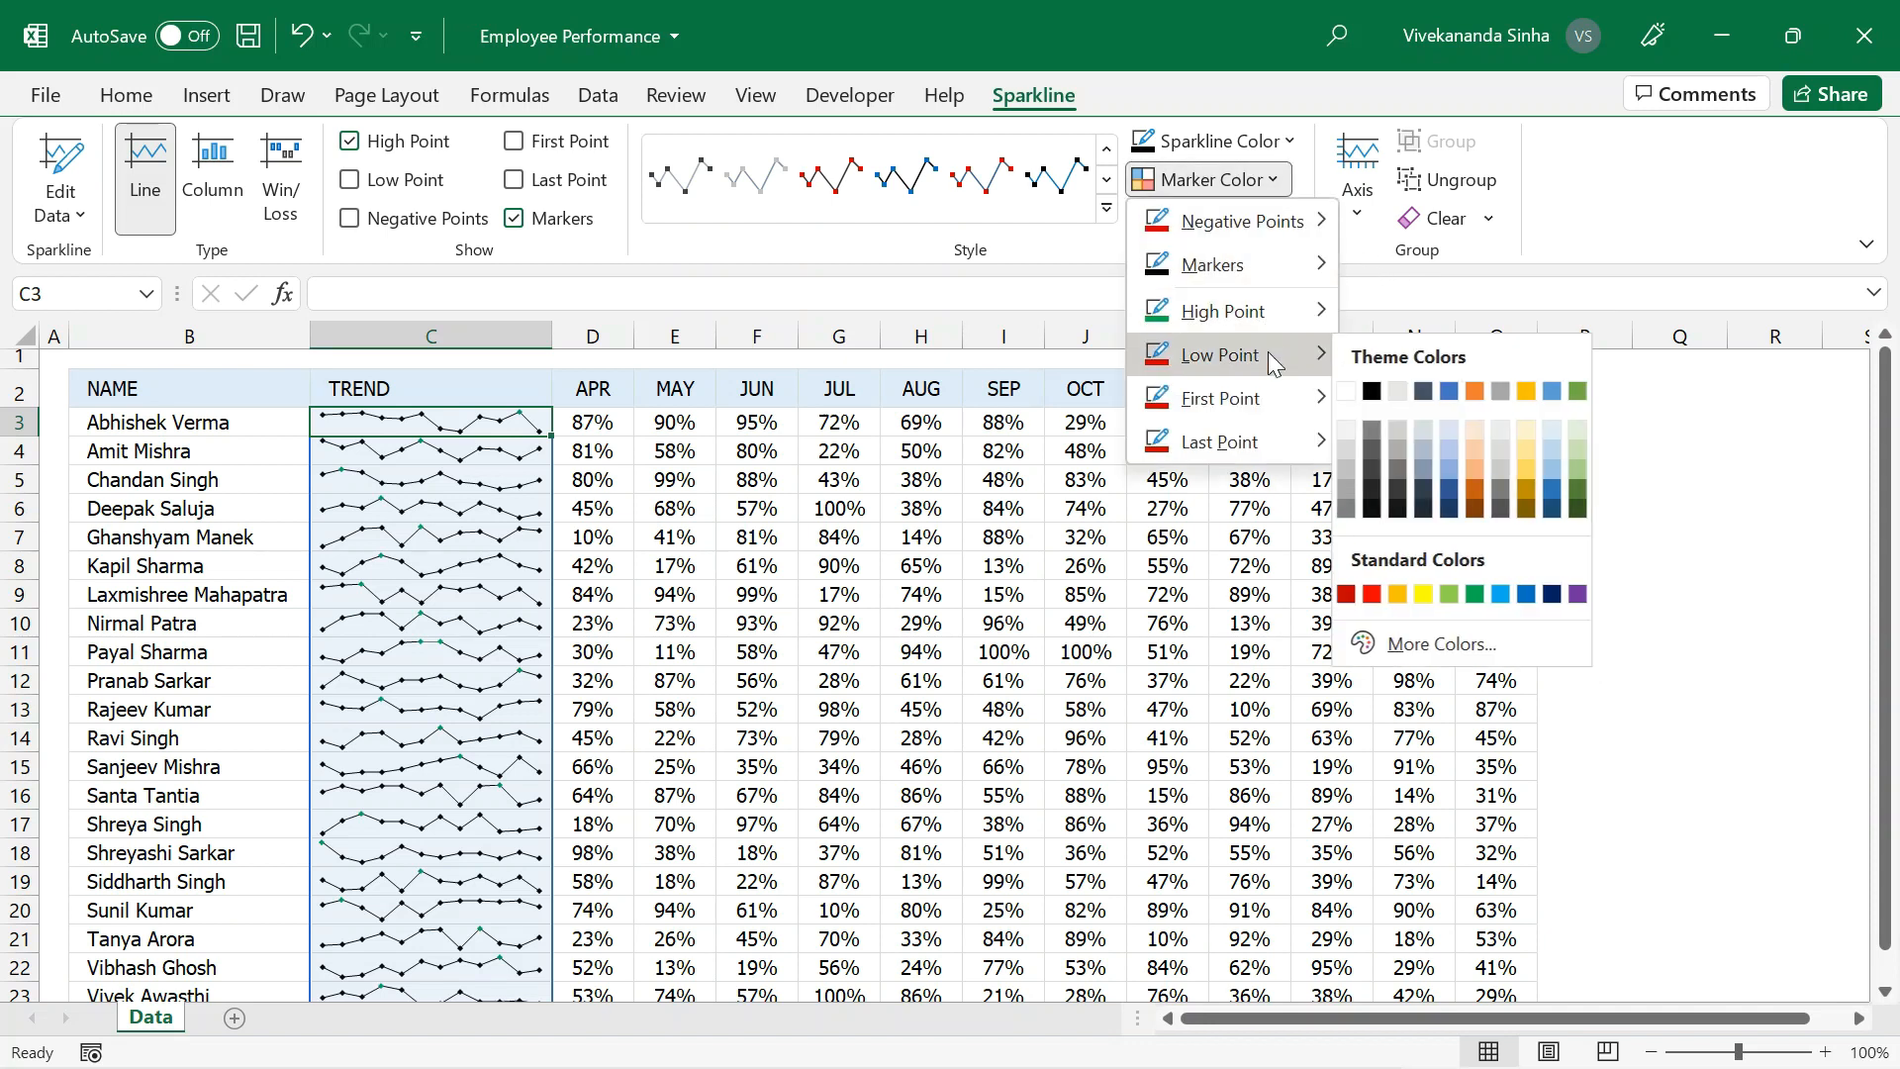
left_click(1372, 593)
left_click(782, 595)
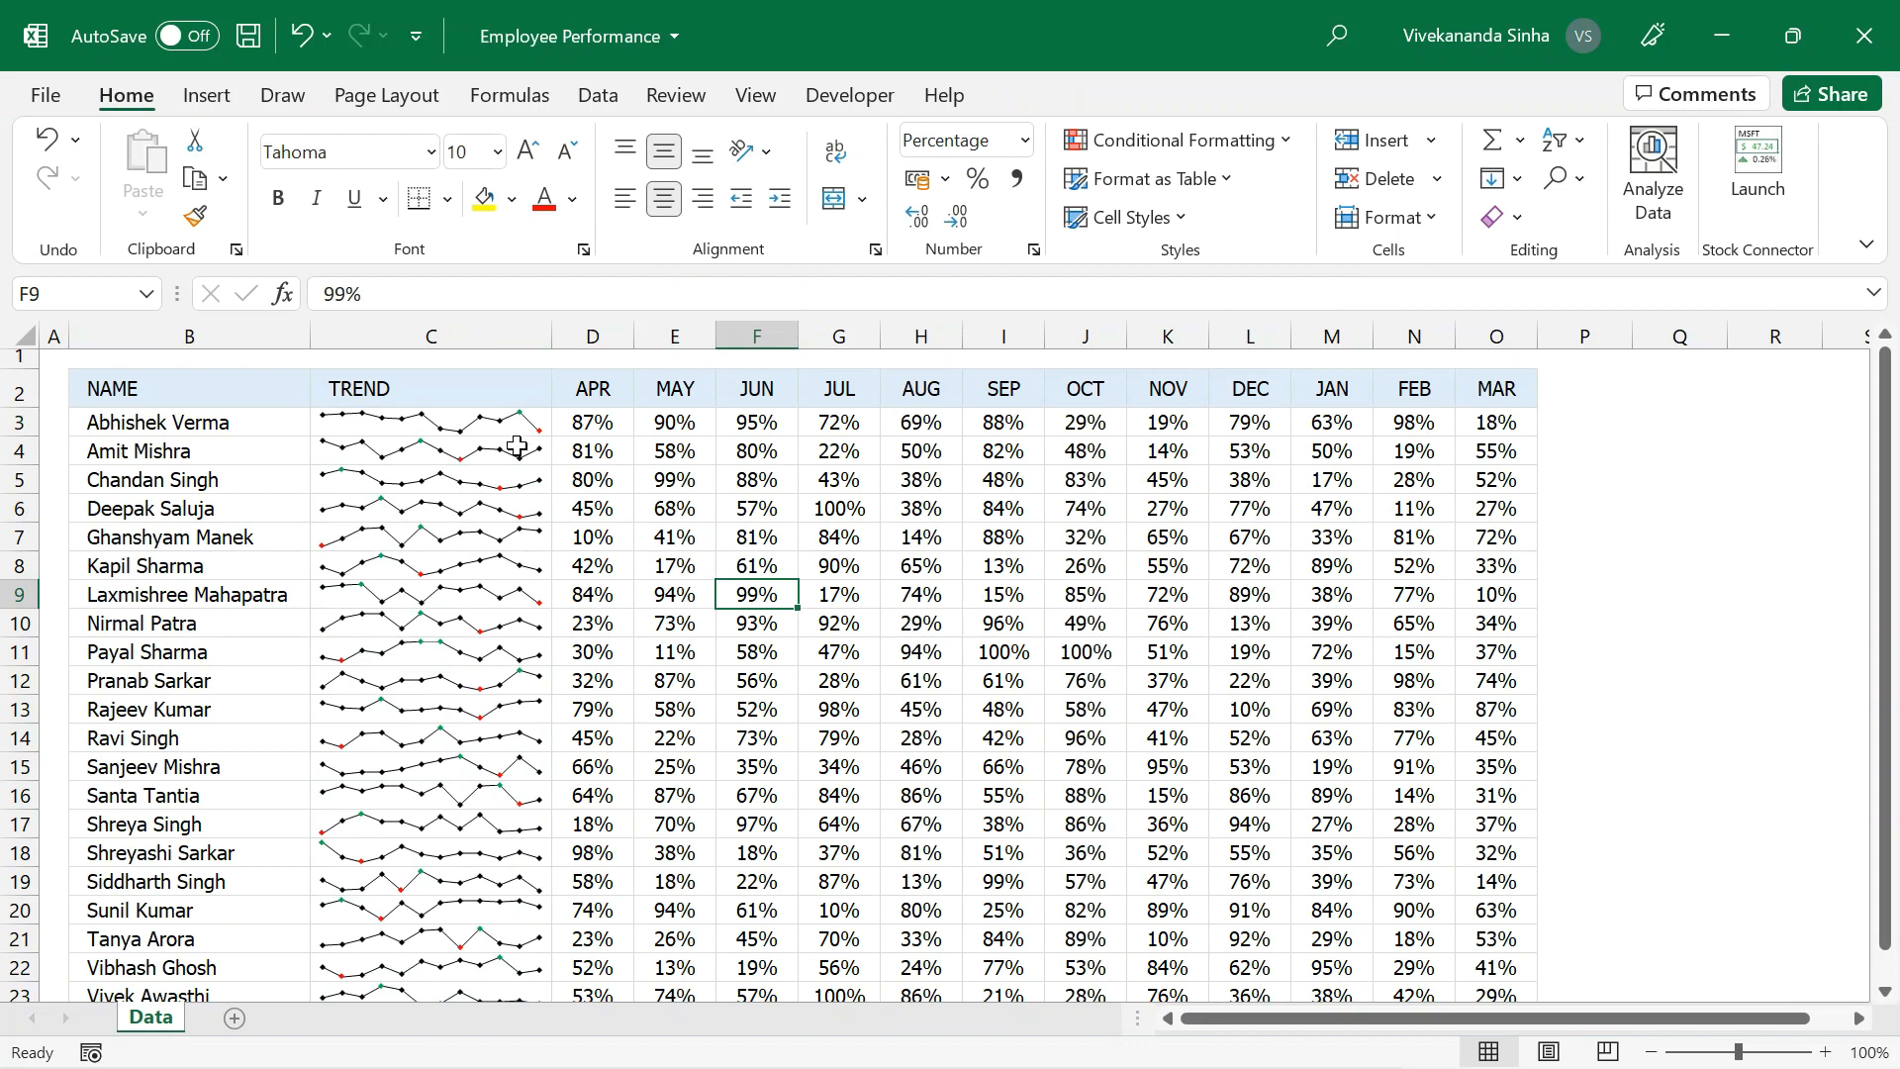
Narrow the TREND column to about half its width.
left_click_drag(551, 337, 440, 363)
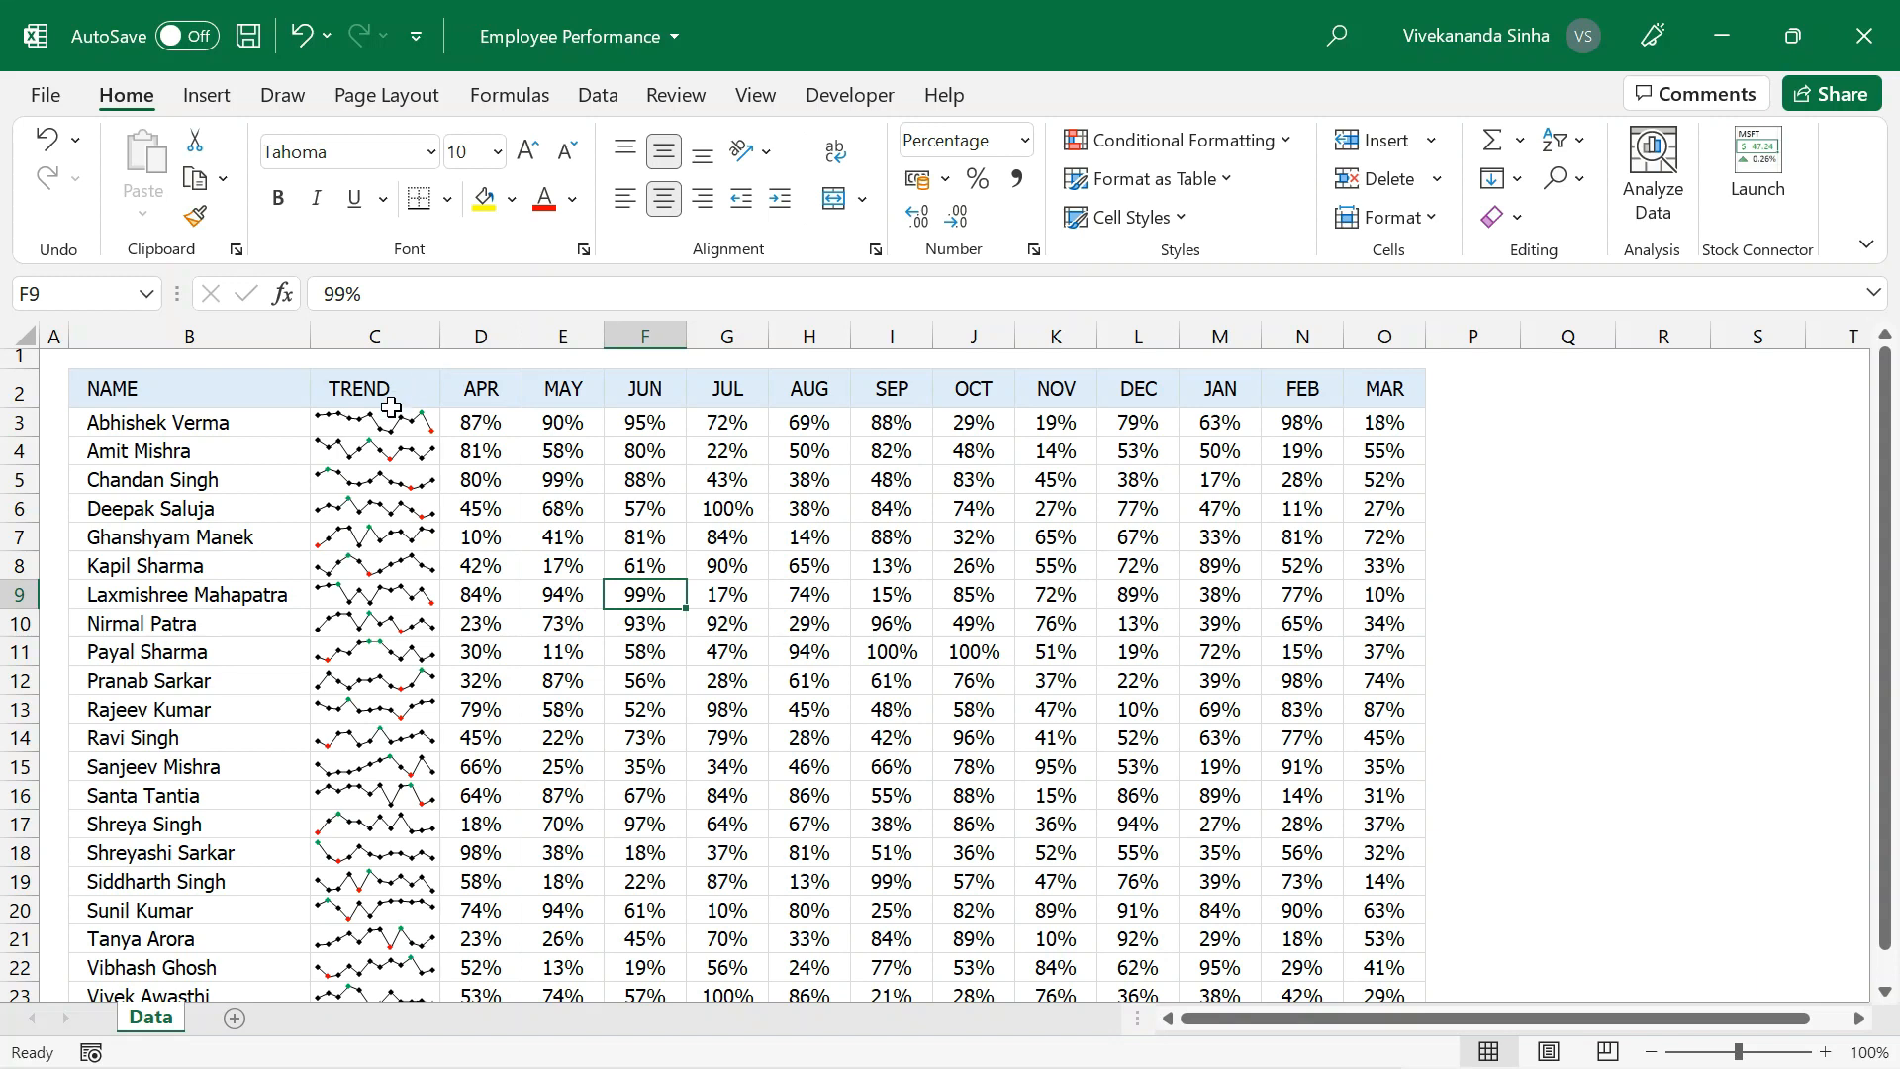
Compare the sparklines in several rows of the TREND column with the monthly percentages beside them.
left_click_drag(482, 433, 1287, 623)
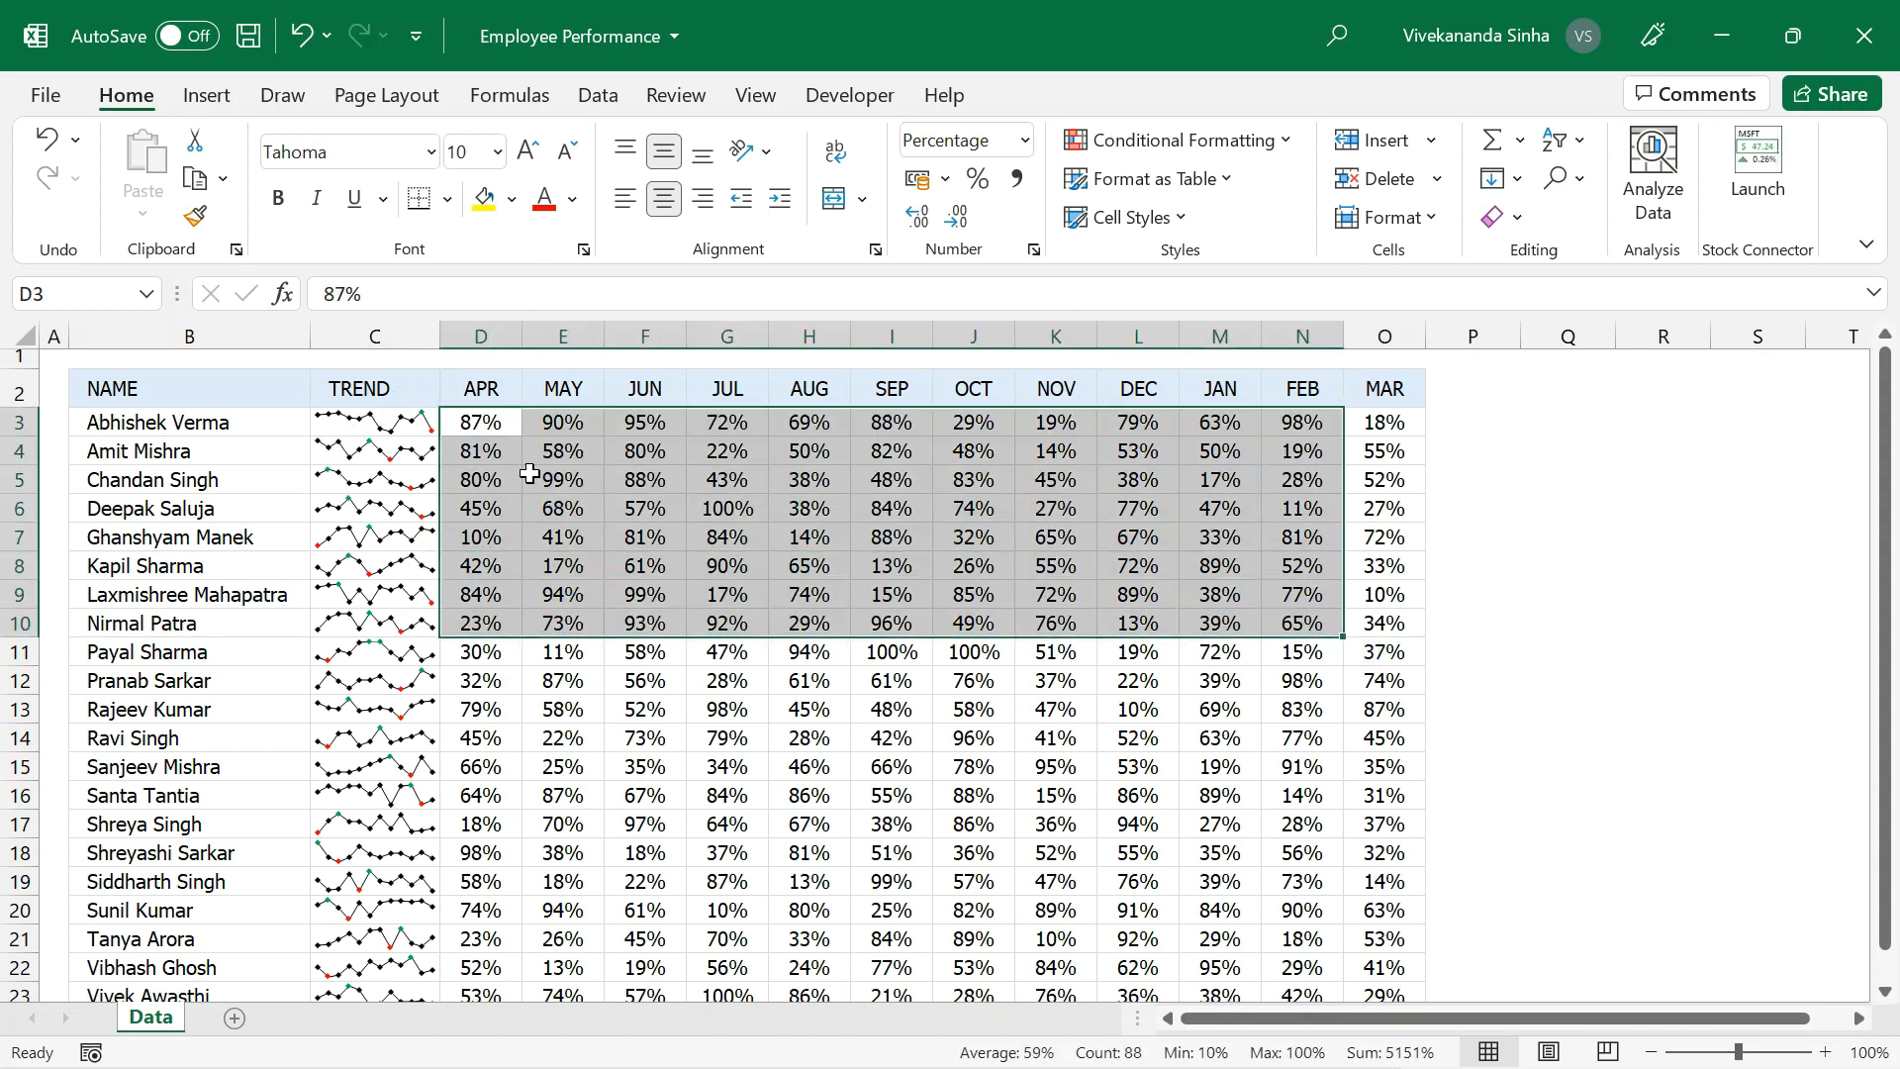
left_click(396, 421)
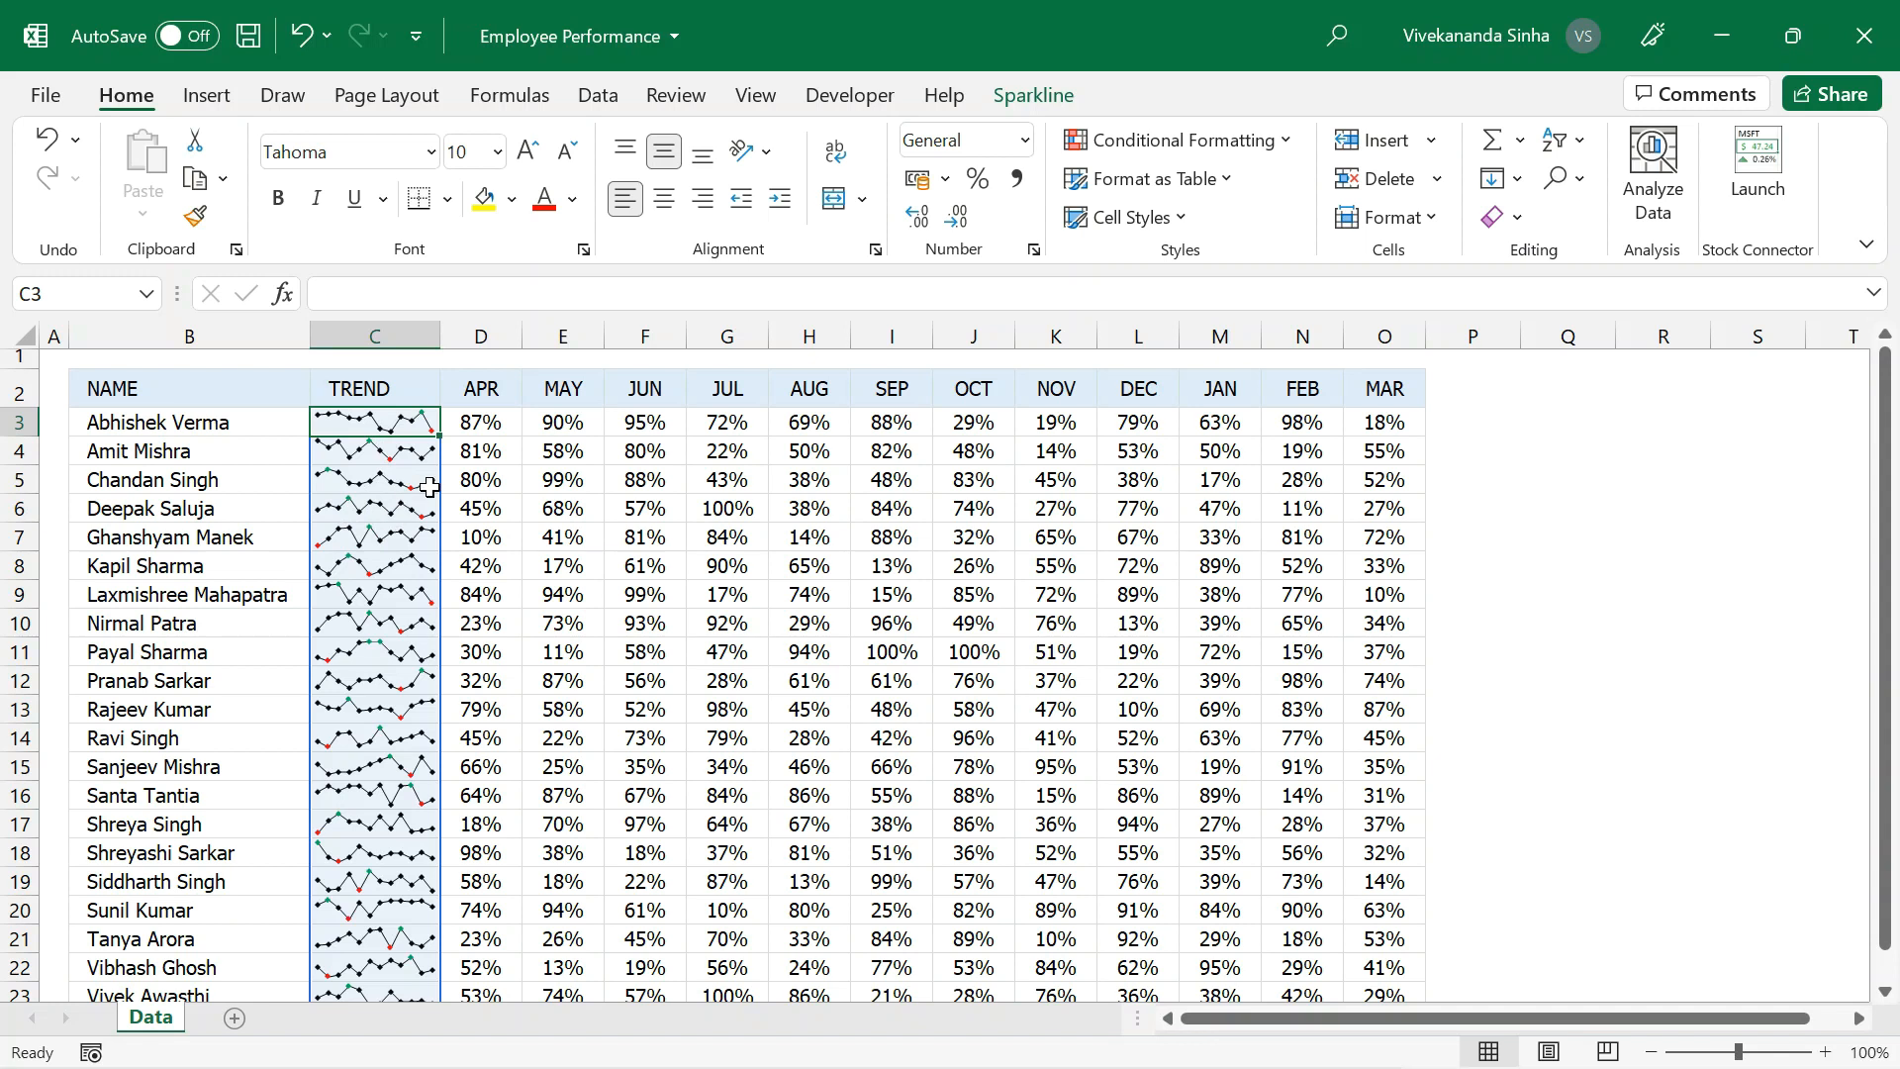
left_click(410, 737)
scroll(410, 737, "down", 1)
left_click(377, 814)
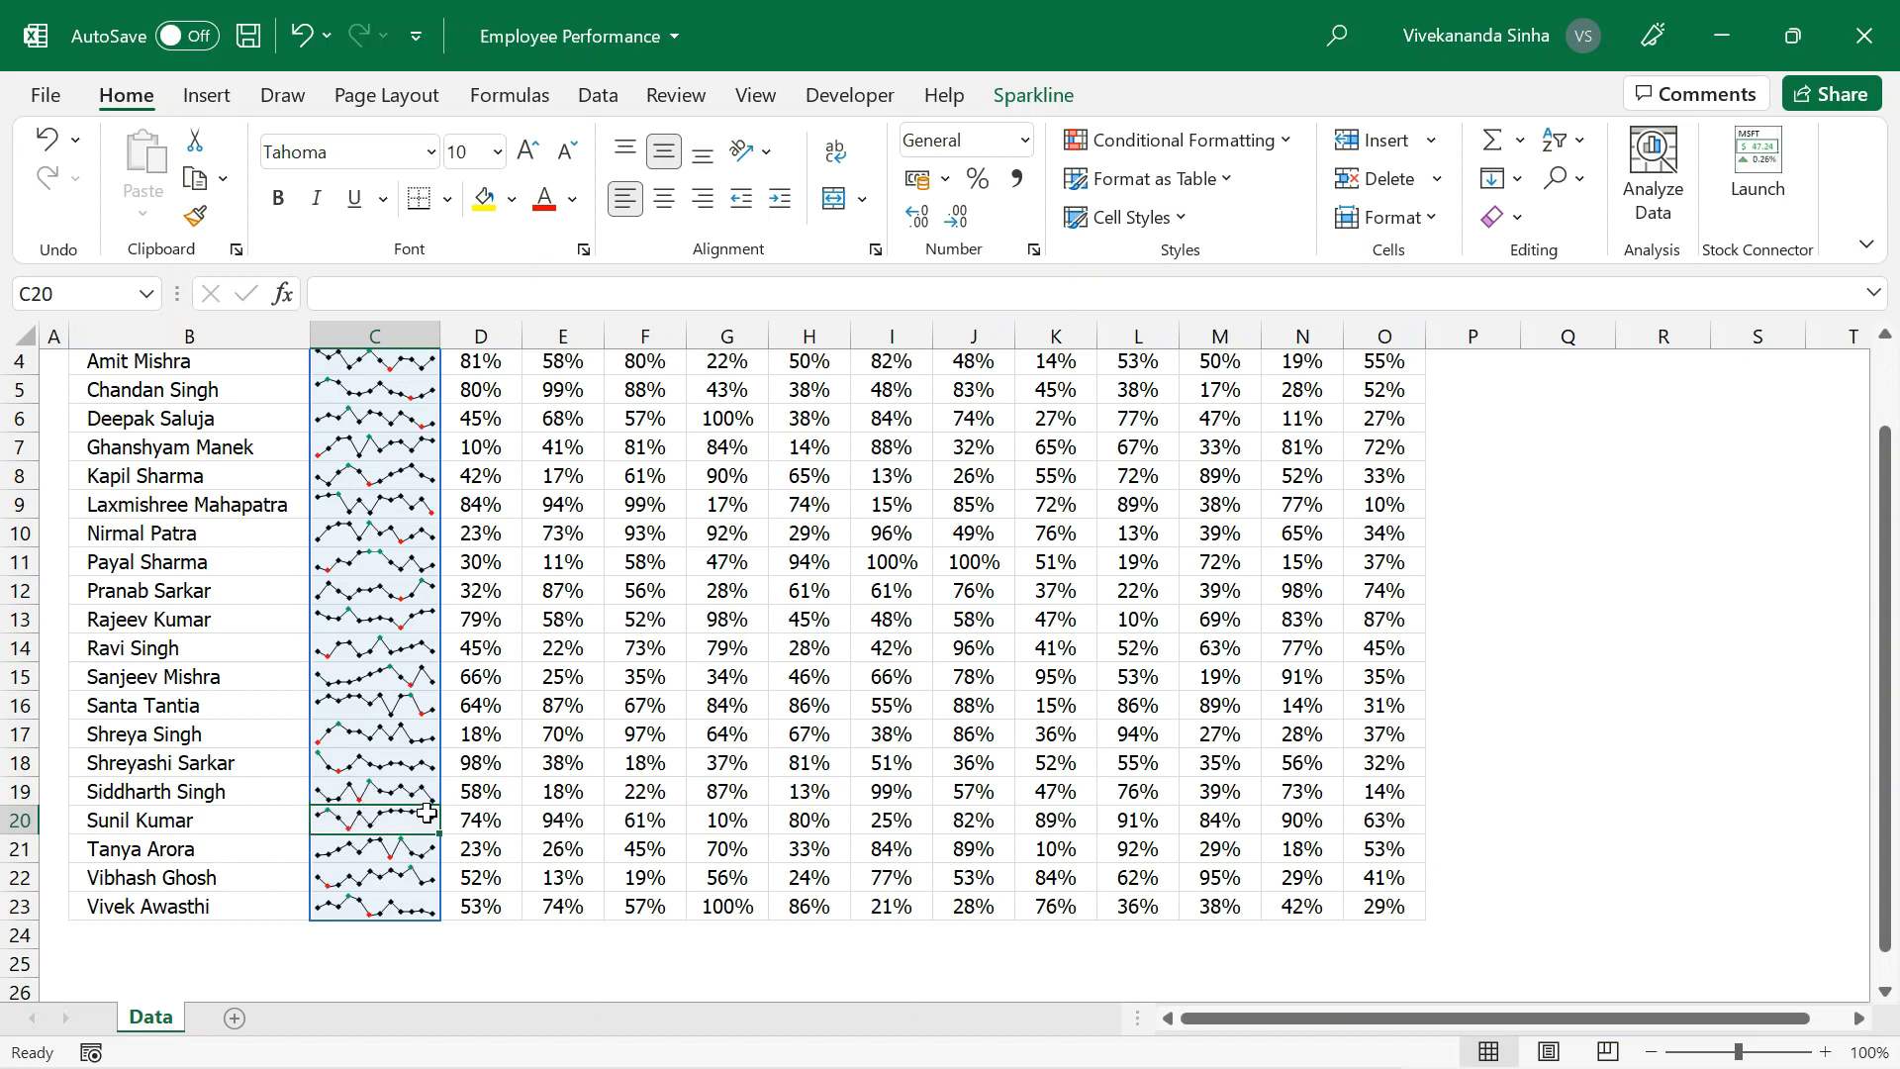
left_click_drag(485, 820, 1361, 822)
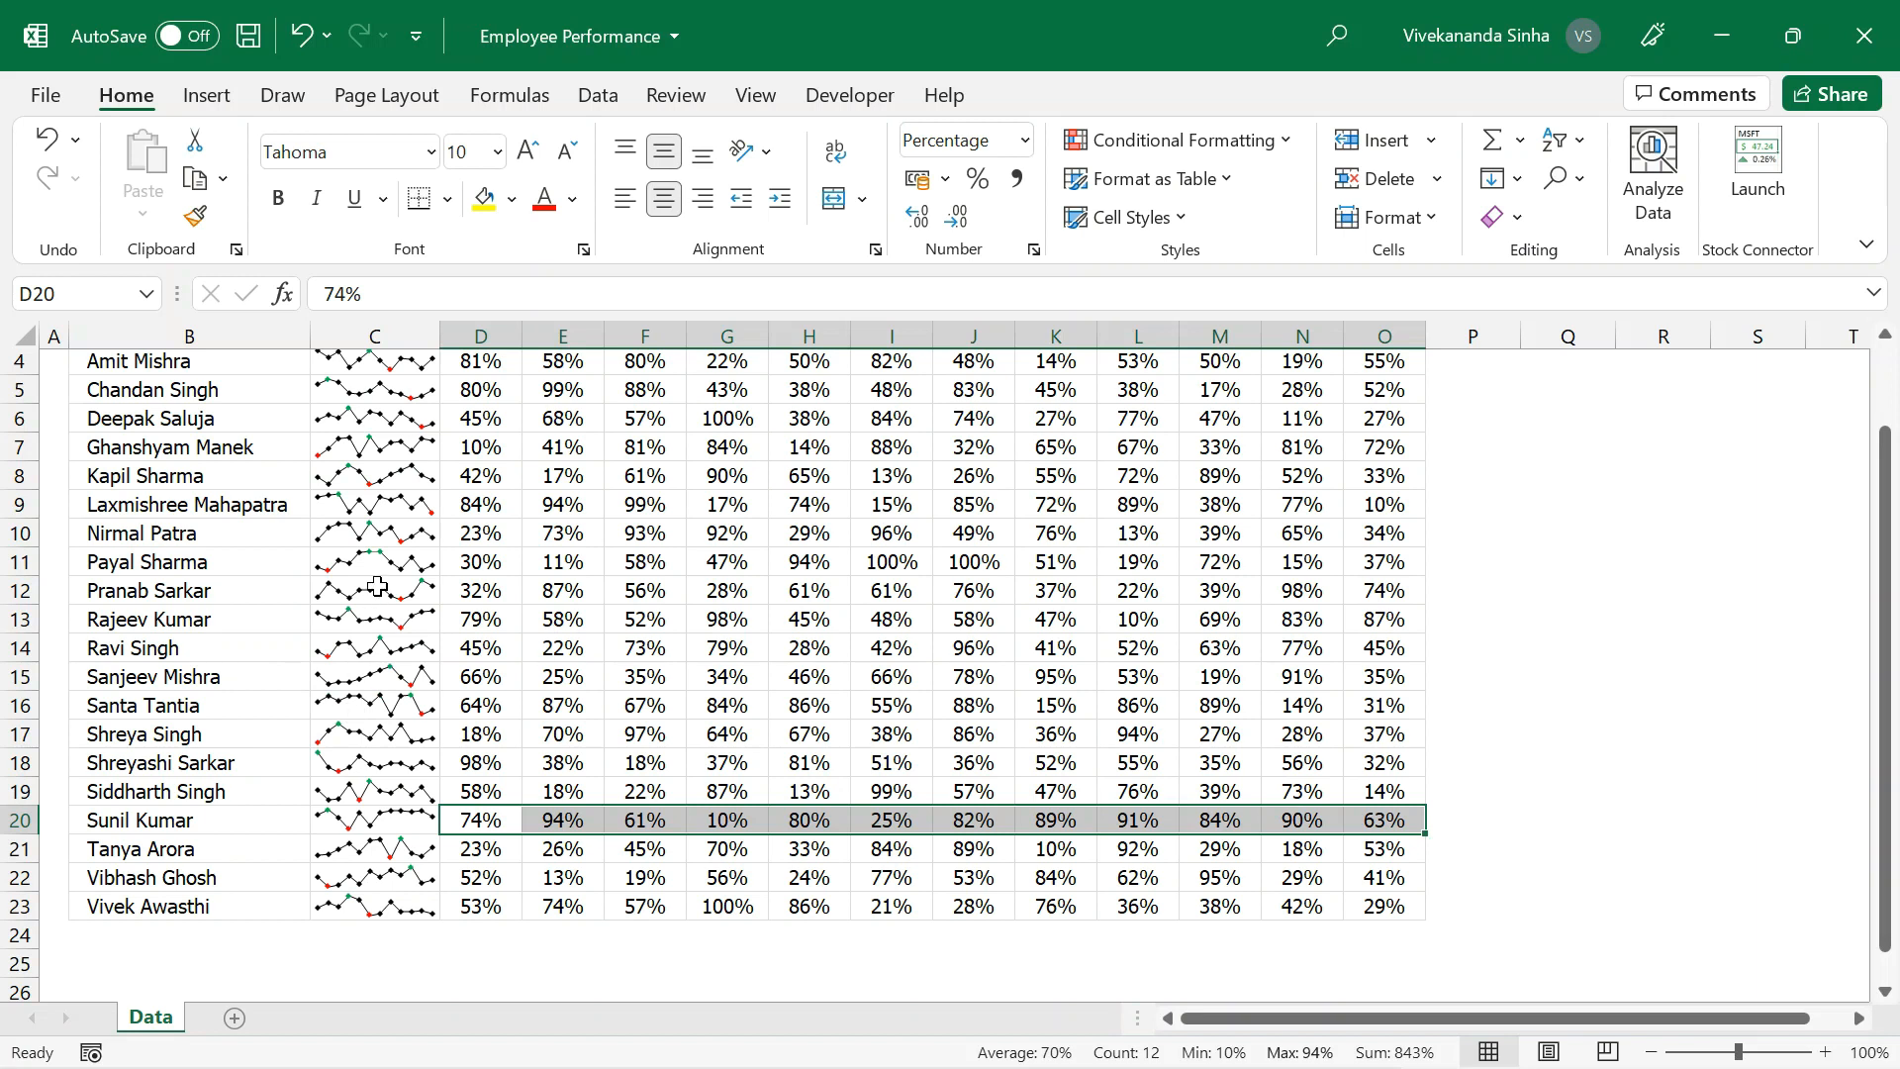
left_click(355, 481)
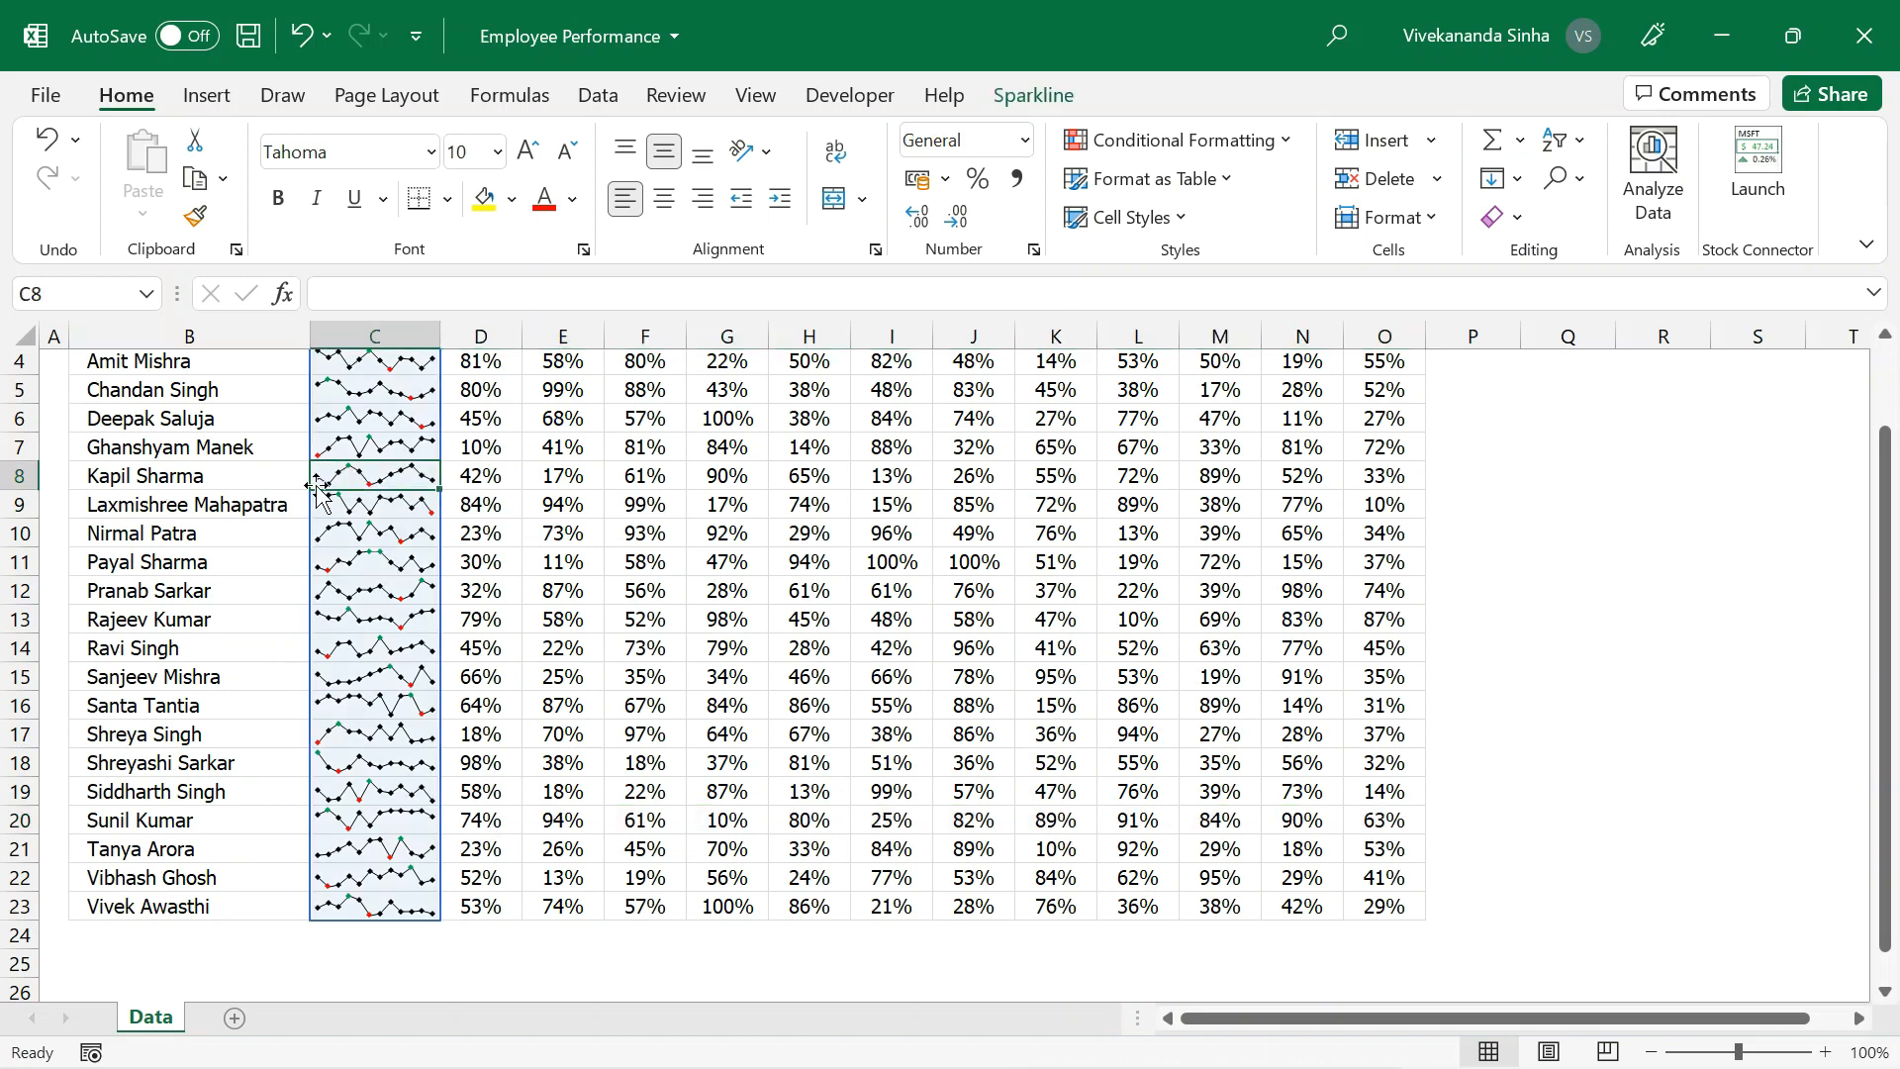
Examine the monthly percentages in row 8 from April to March against that row's sparkline.
left_click(508, 481)
left_click_drag(507, 481, 935, 472)
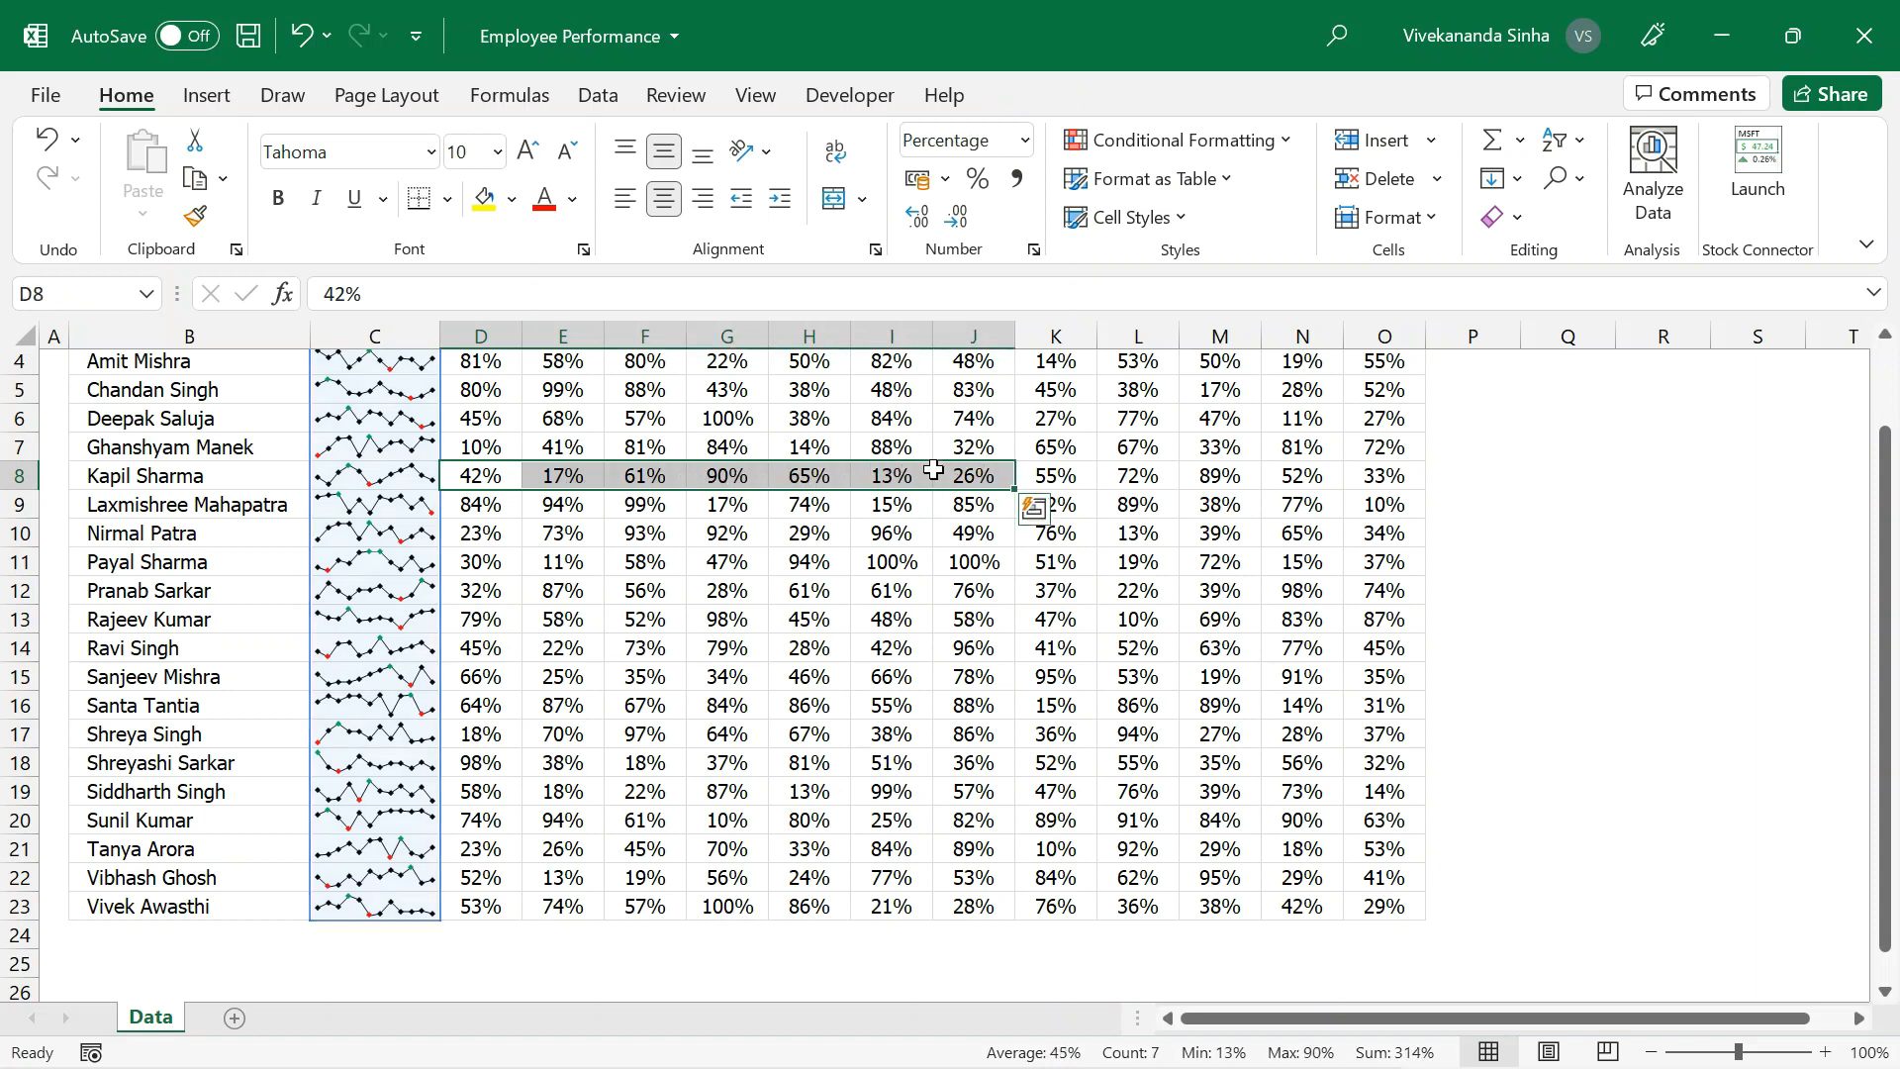
left_click(1212, 482)
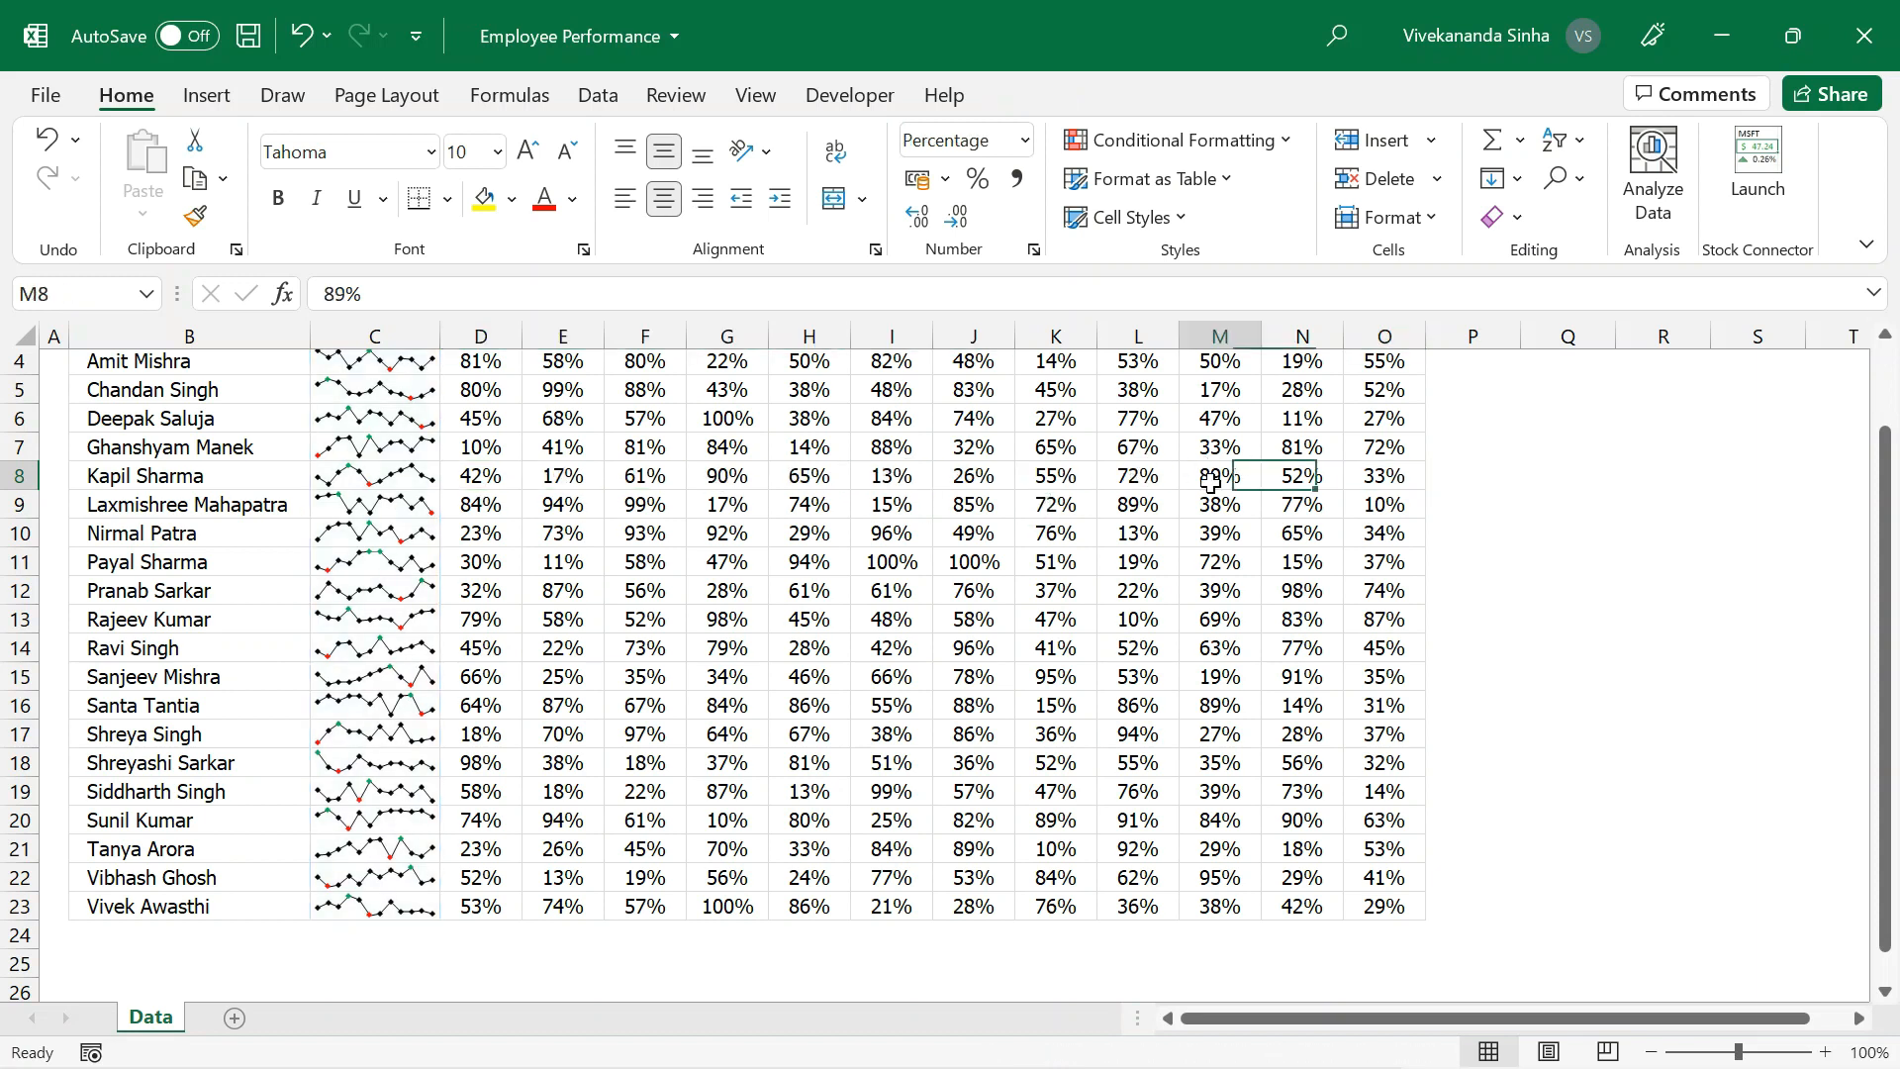
left_click(1293, 477)
left_click(1401, 470)
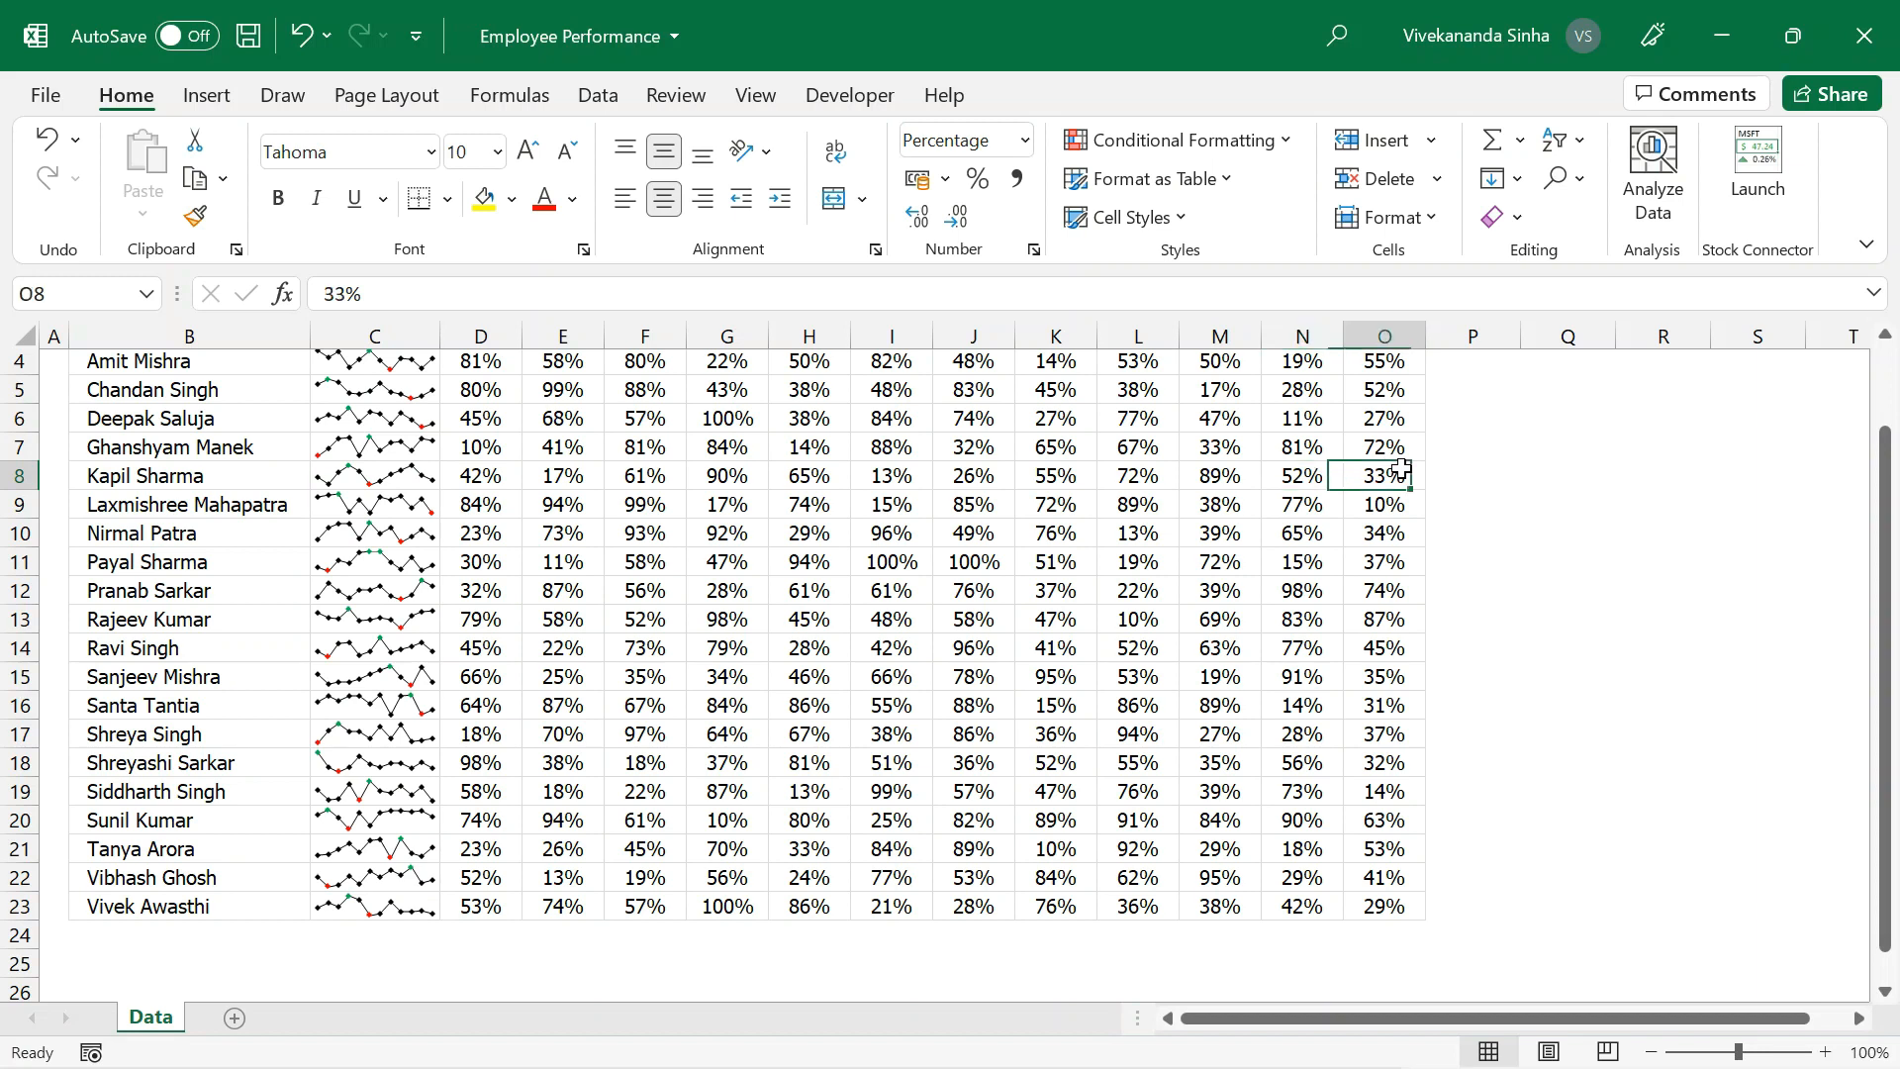
scroll(891, 594, "up", 1)
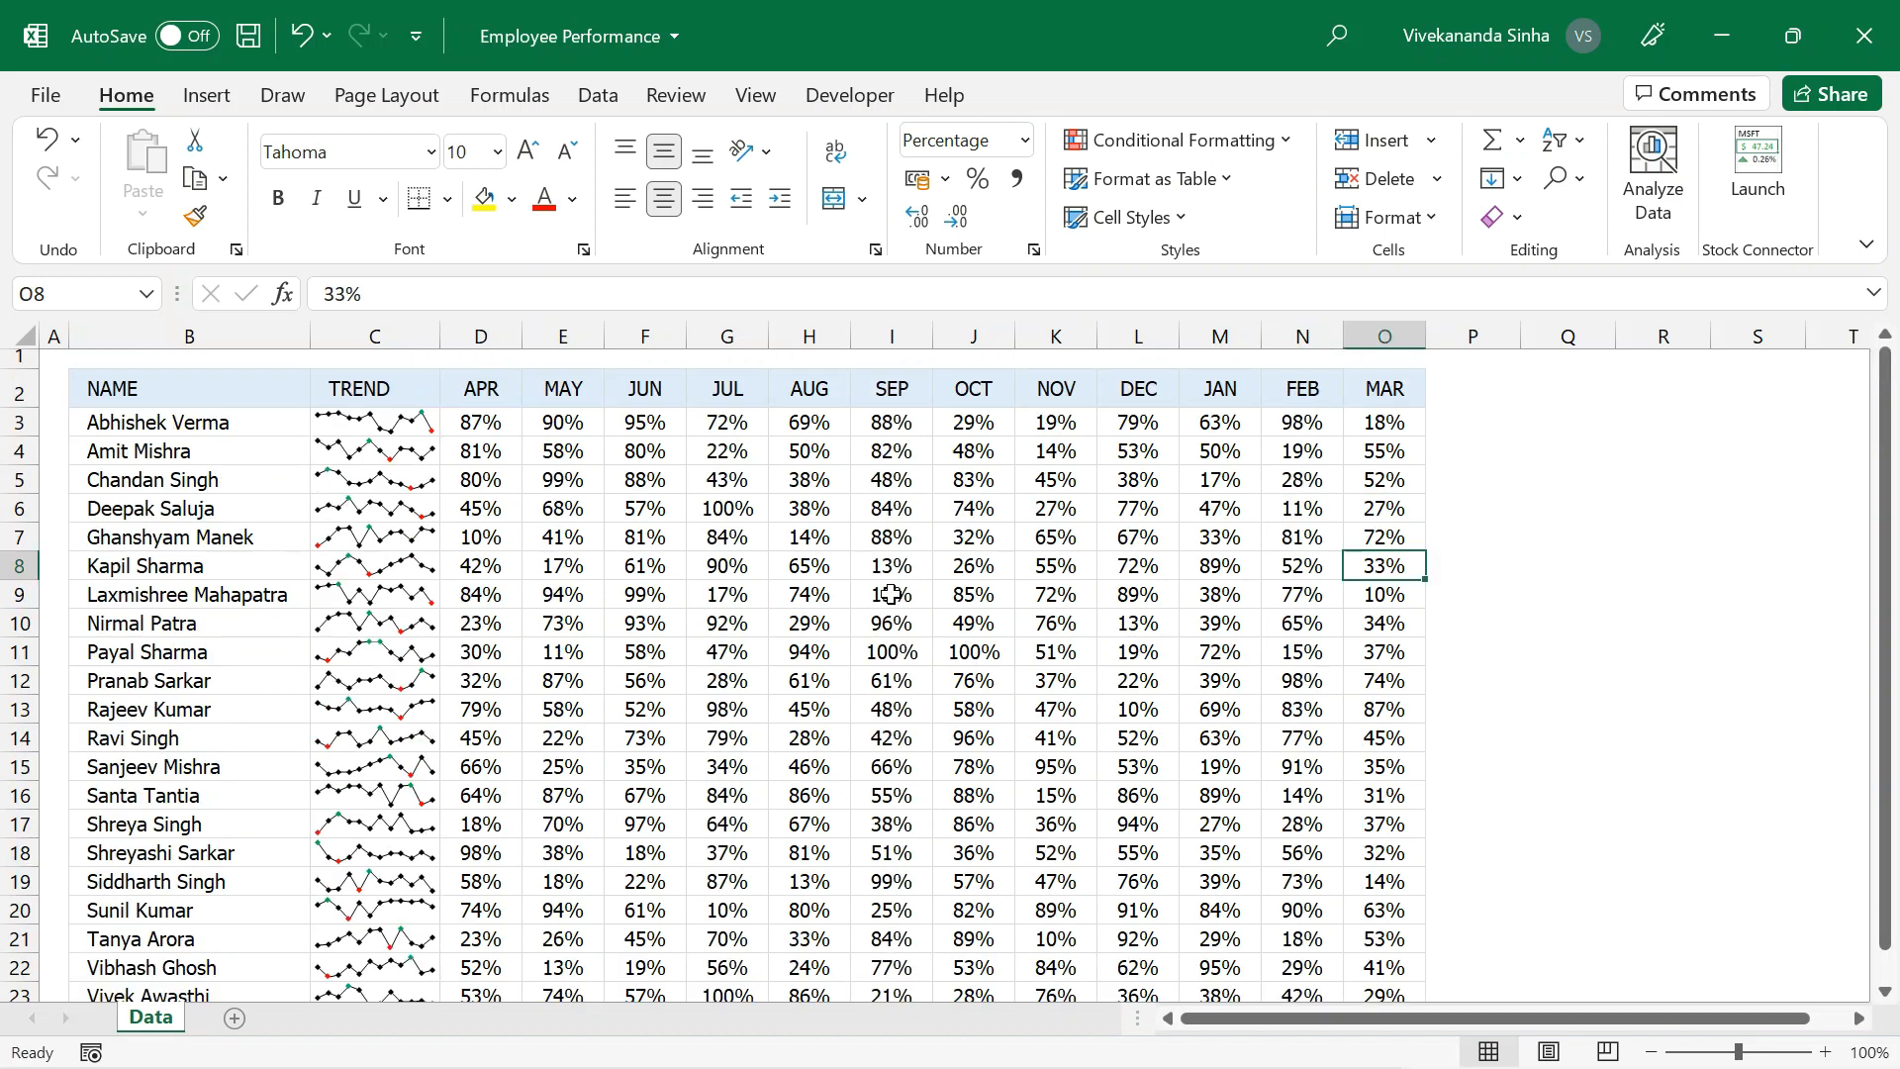
left_click(271, 394)
left_click_drag(271, 394, 1384, 912)
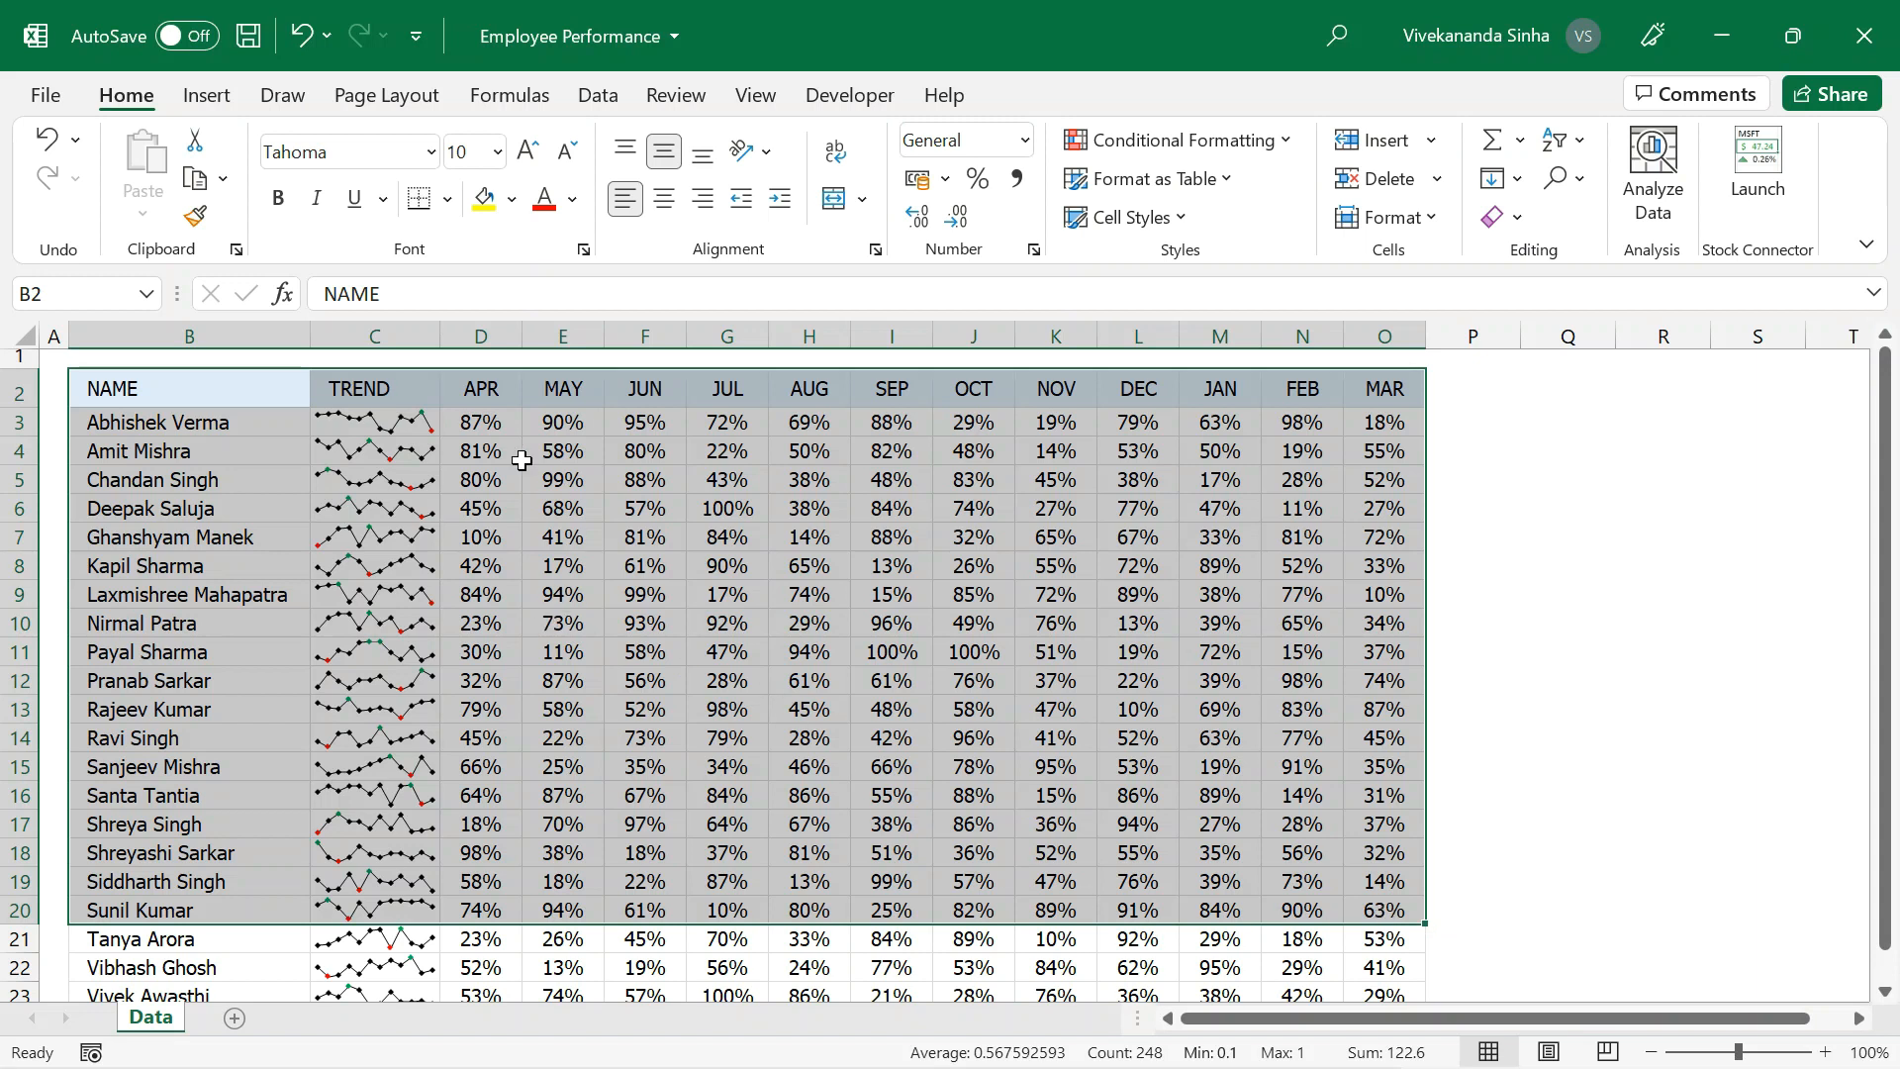
left_click(433, 447)
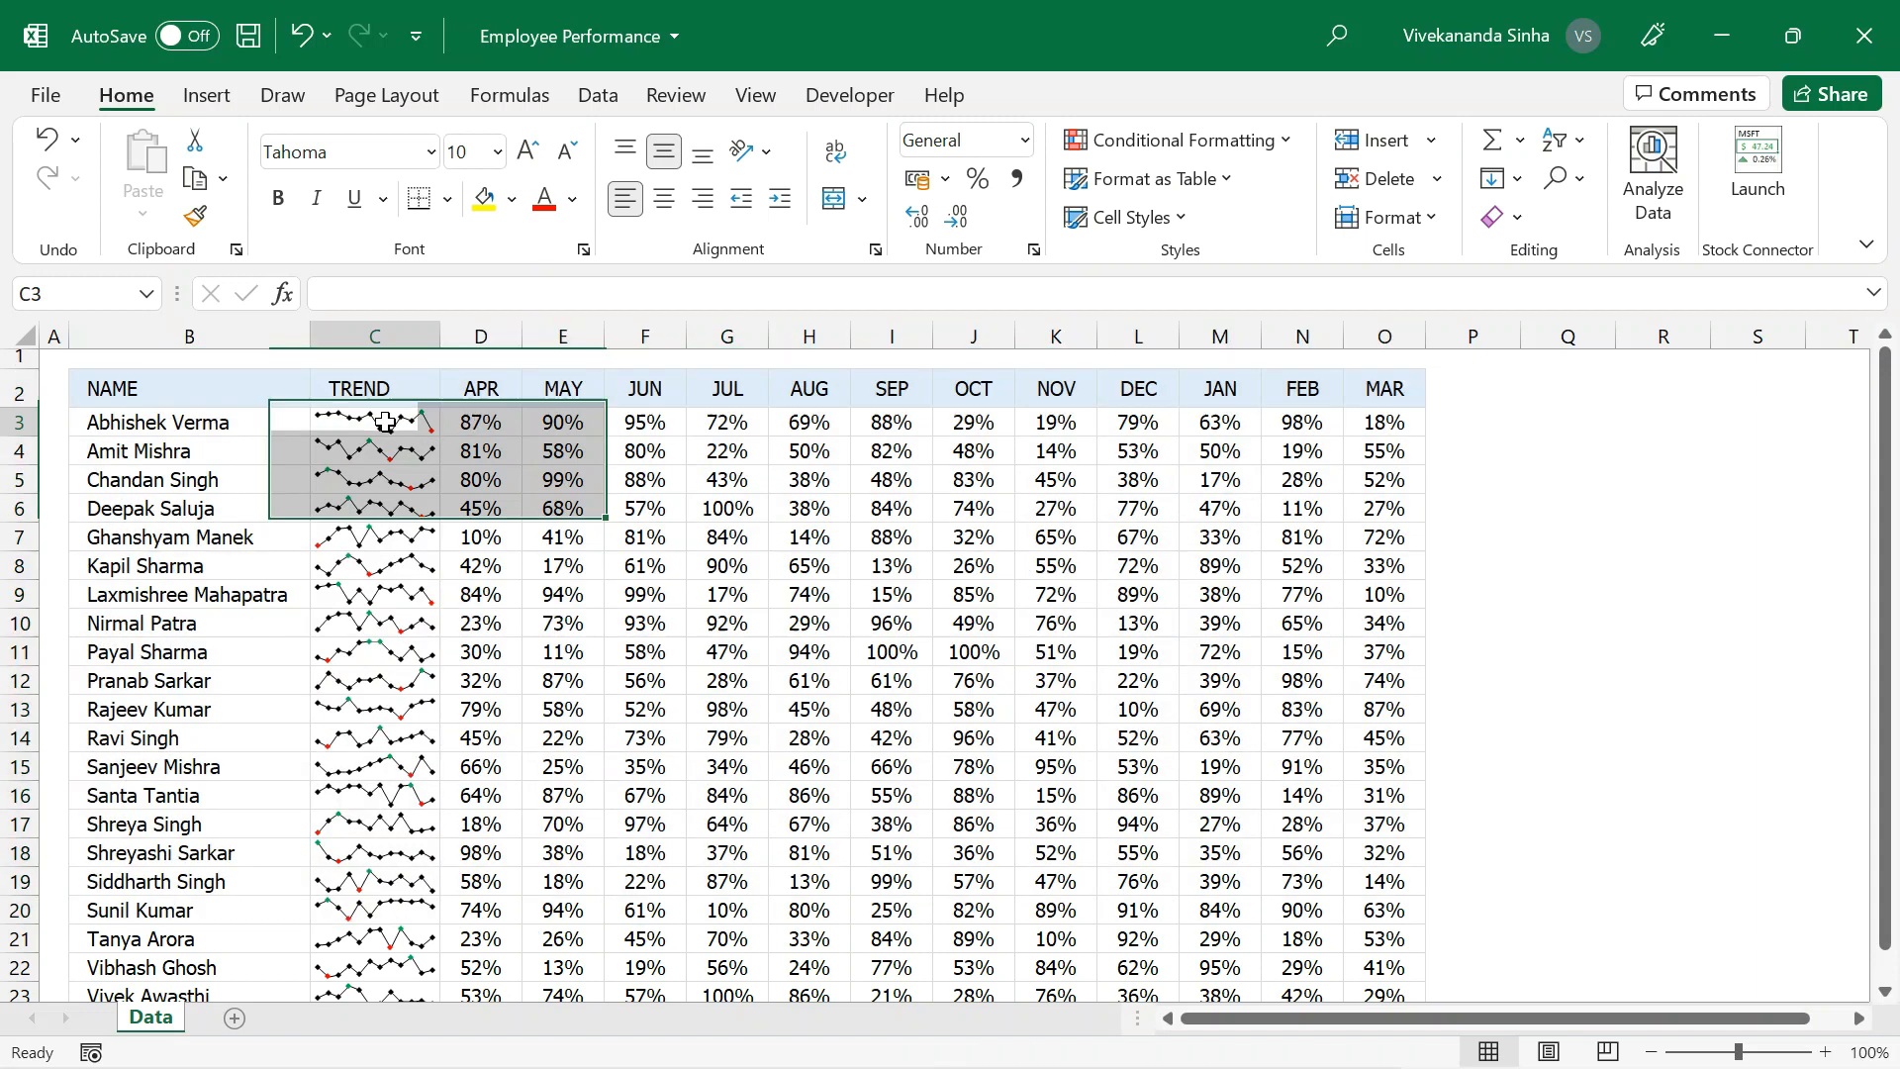
left_click(396, 327)
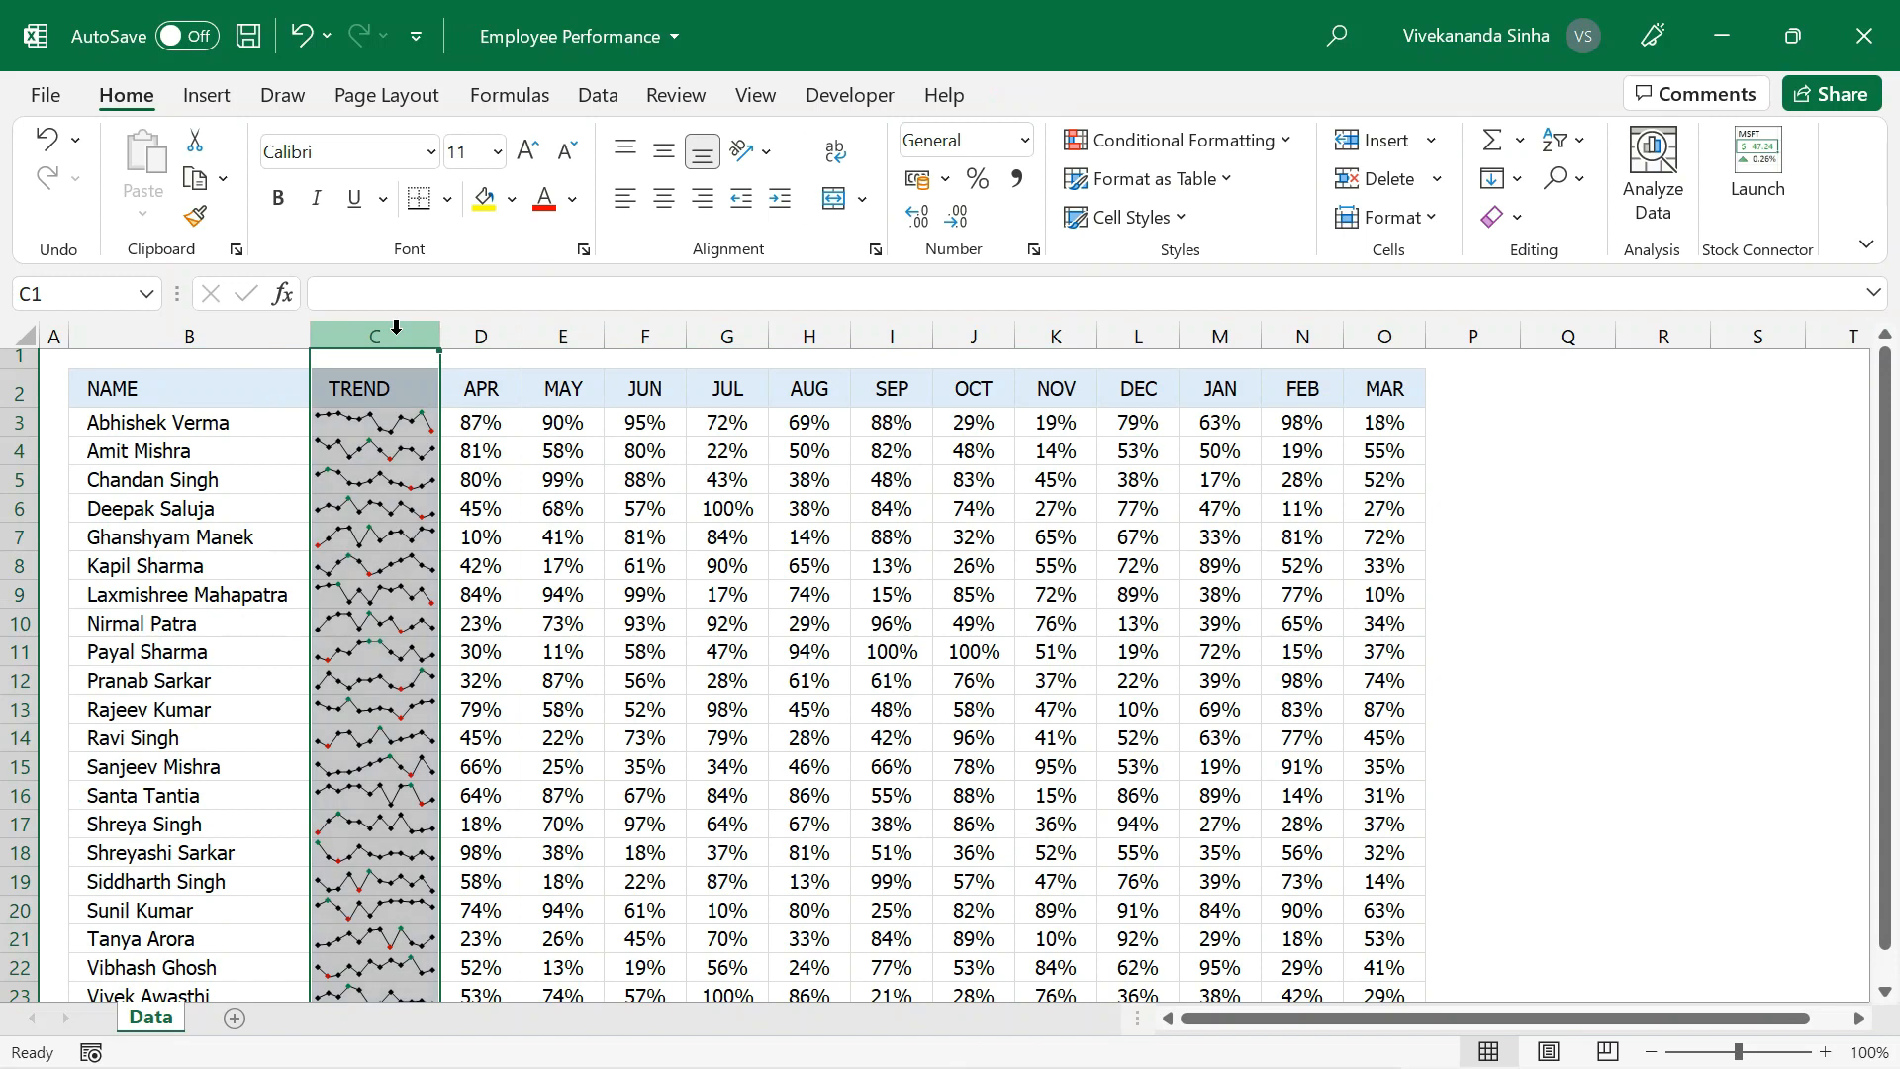
Look through the gallery of preset styles for the TREND sparklines without applying one.
left_click(349, 422)
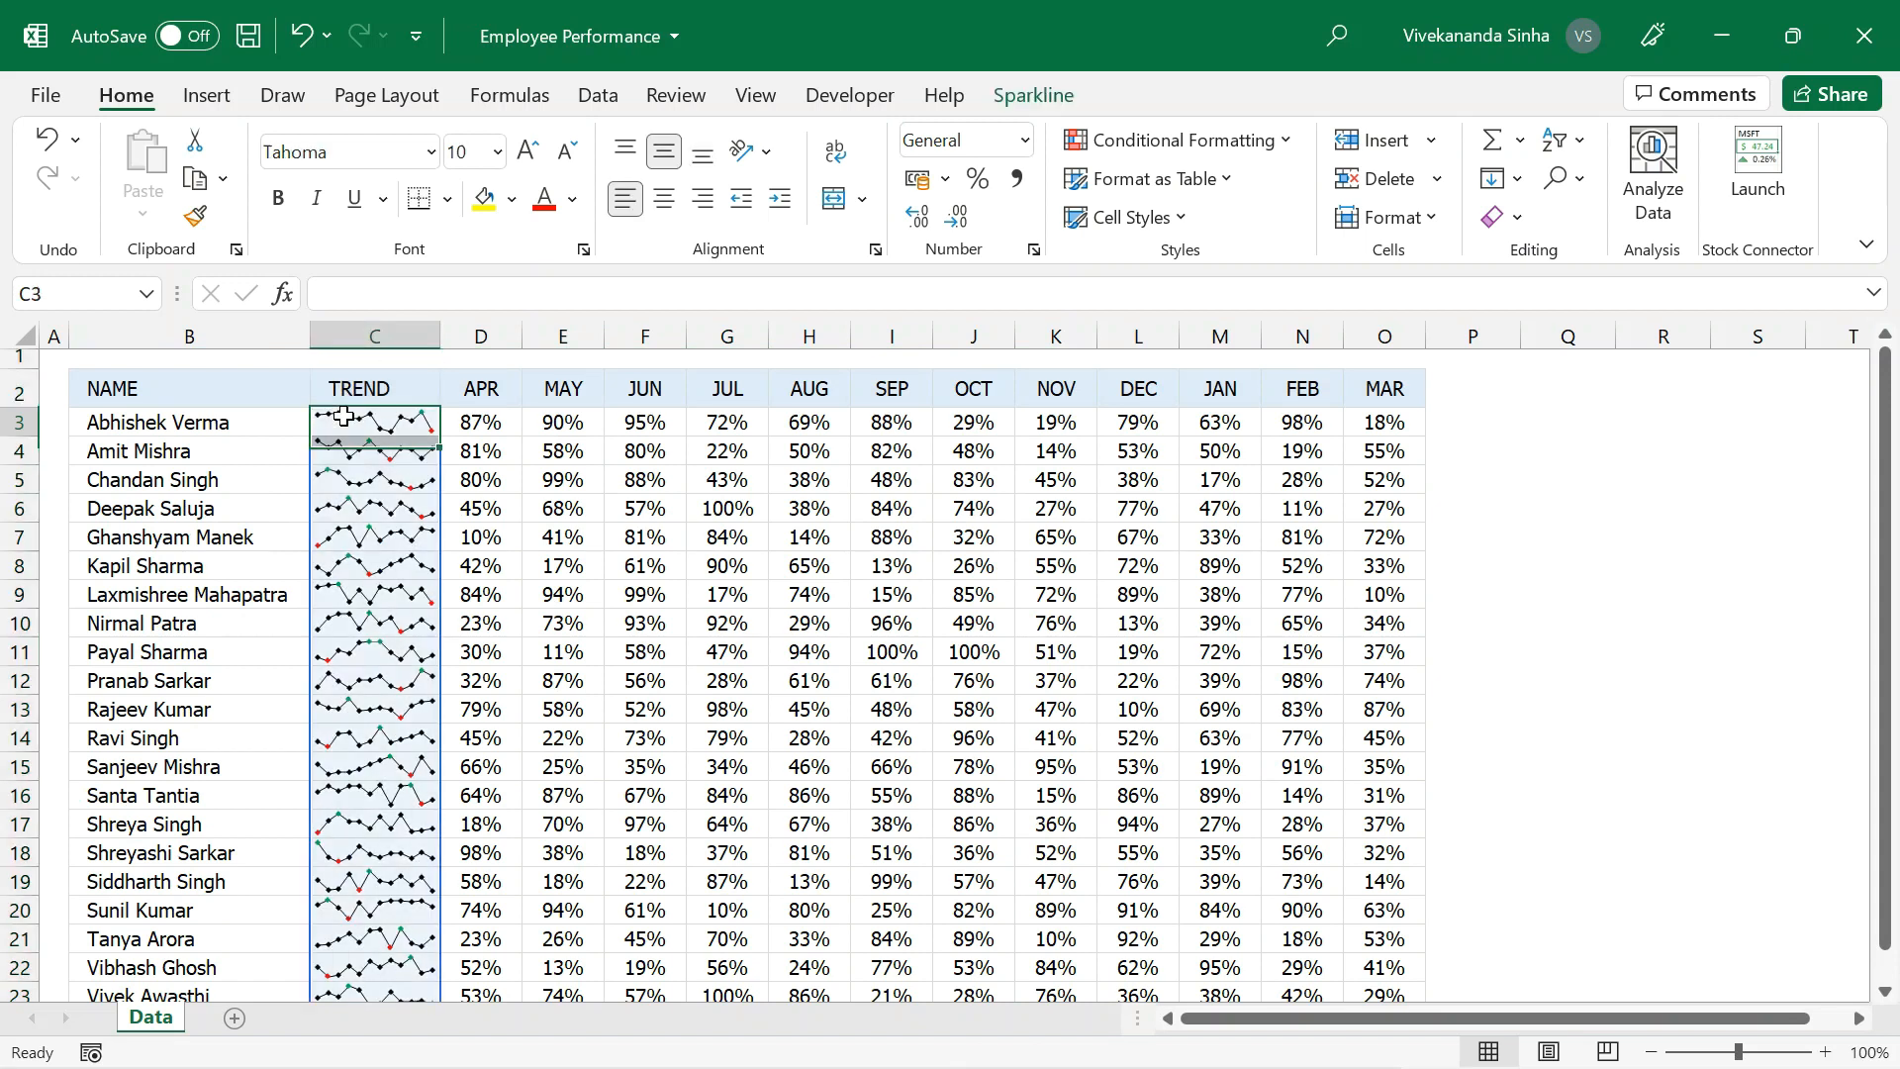
left_click(1045, 96)
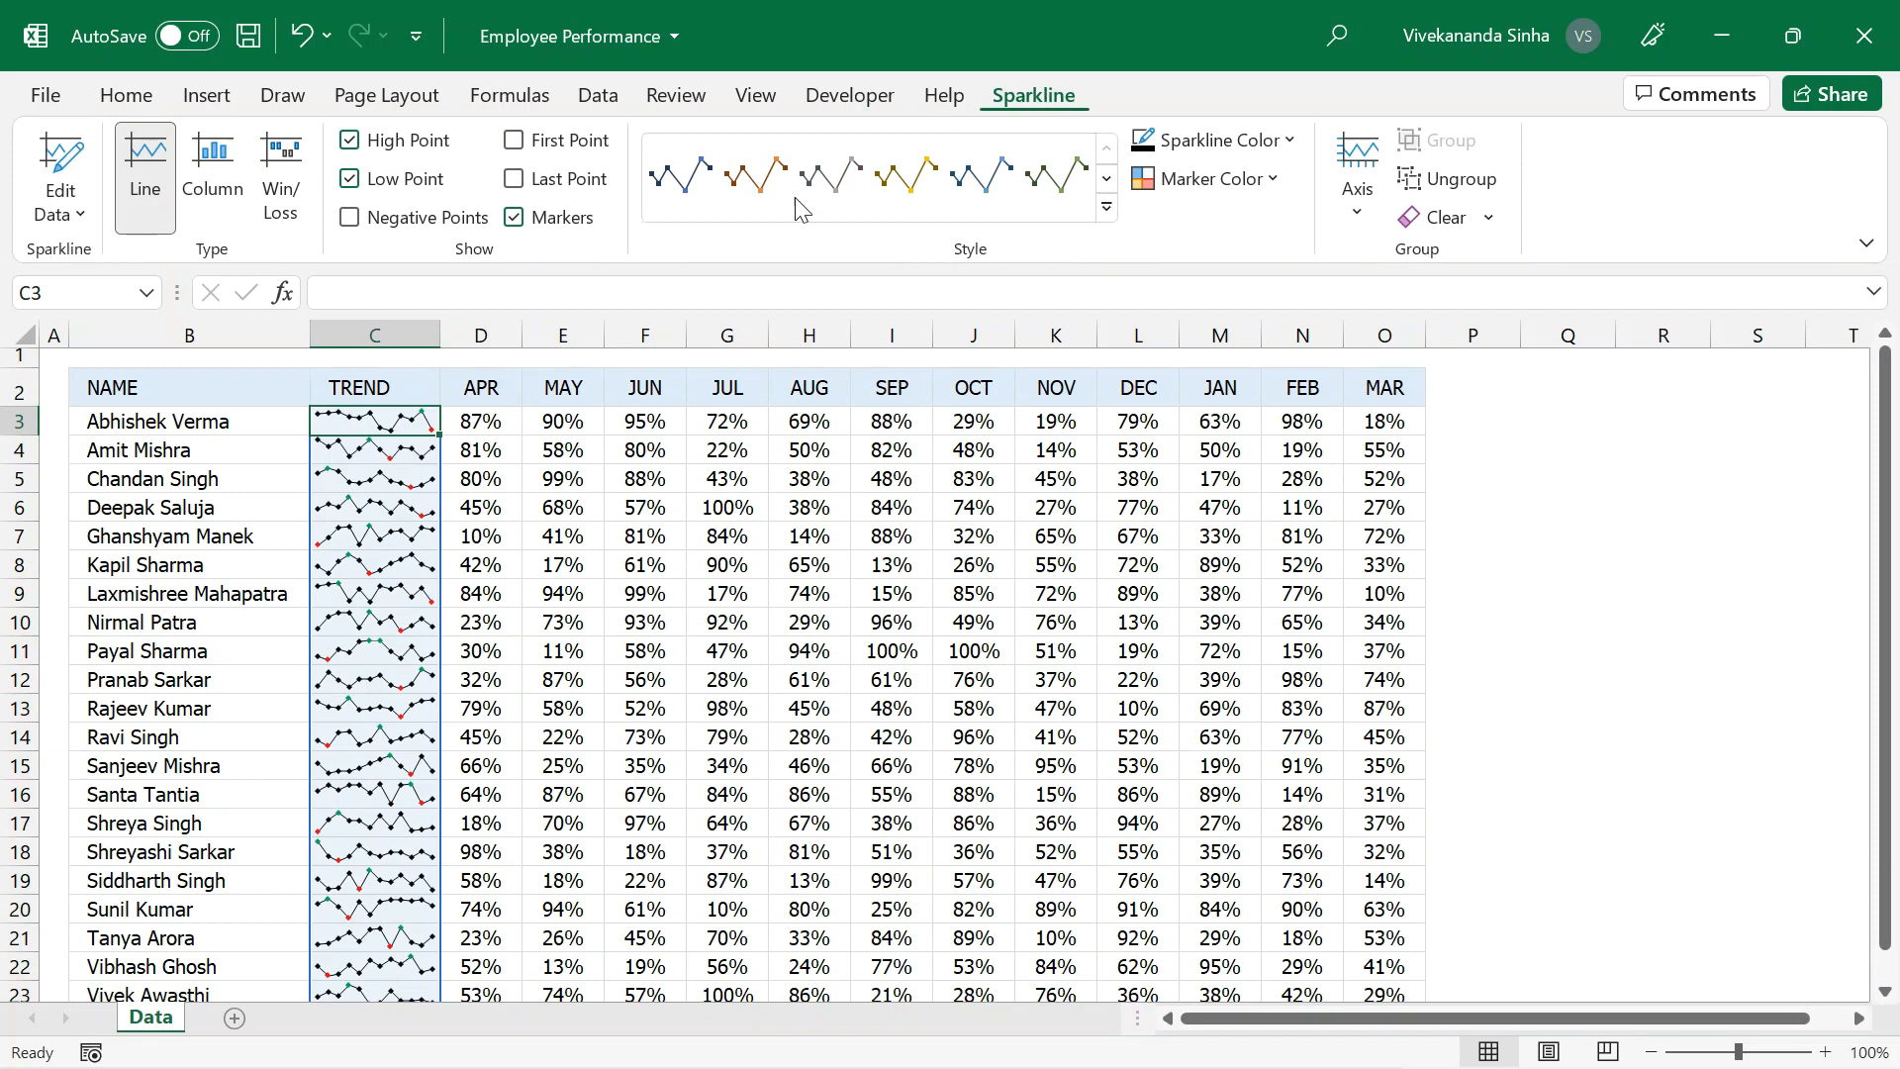
left_click(1108, 208)
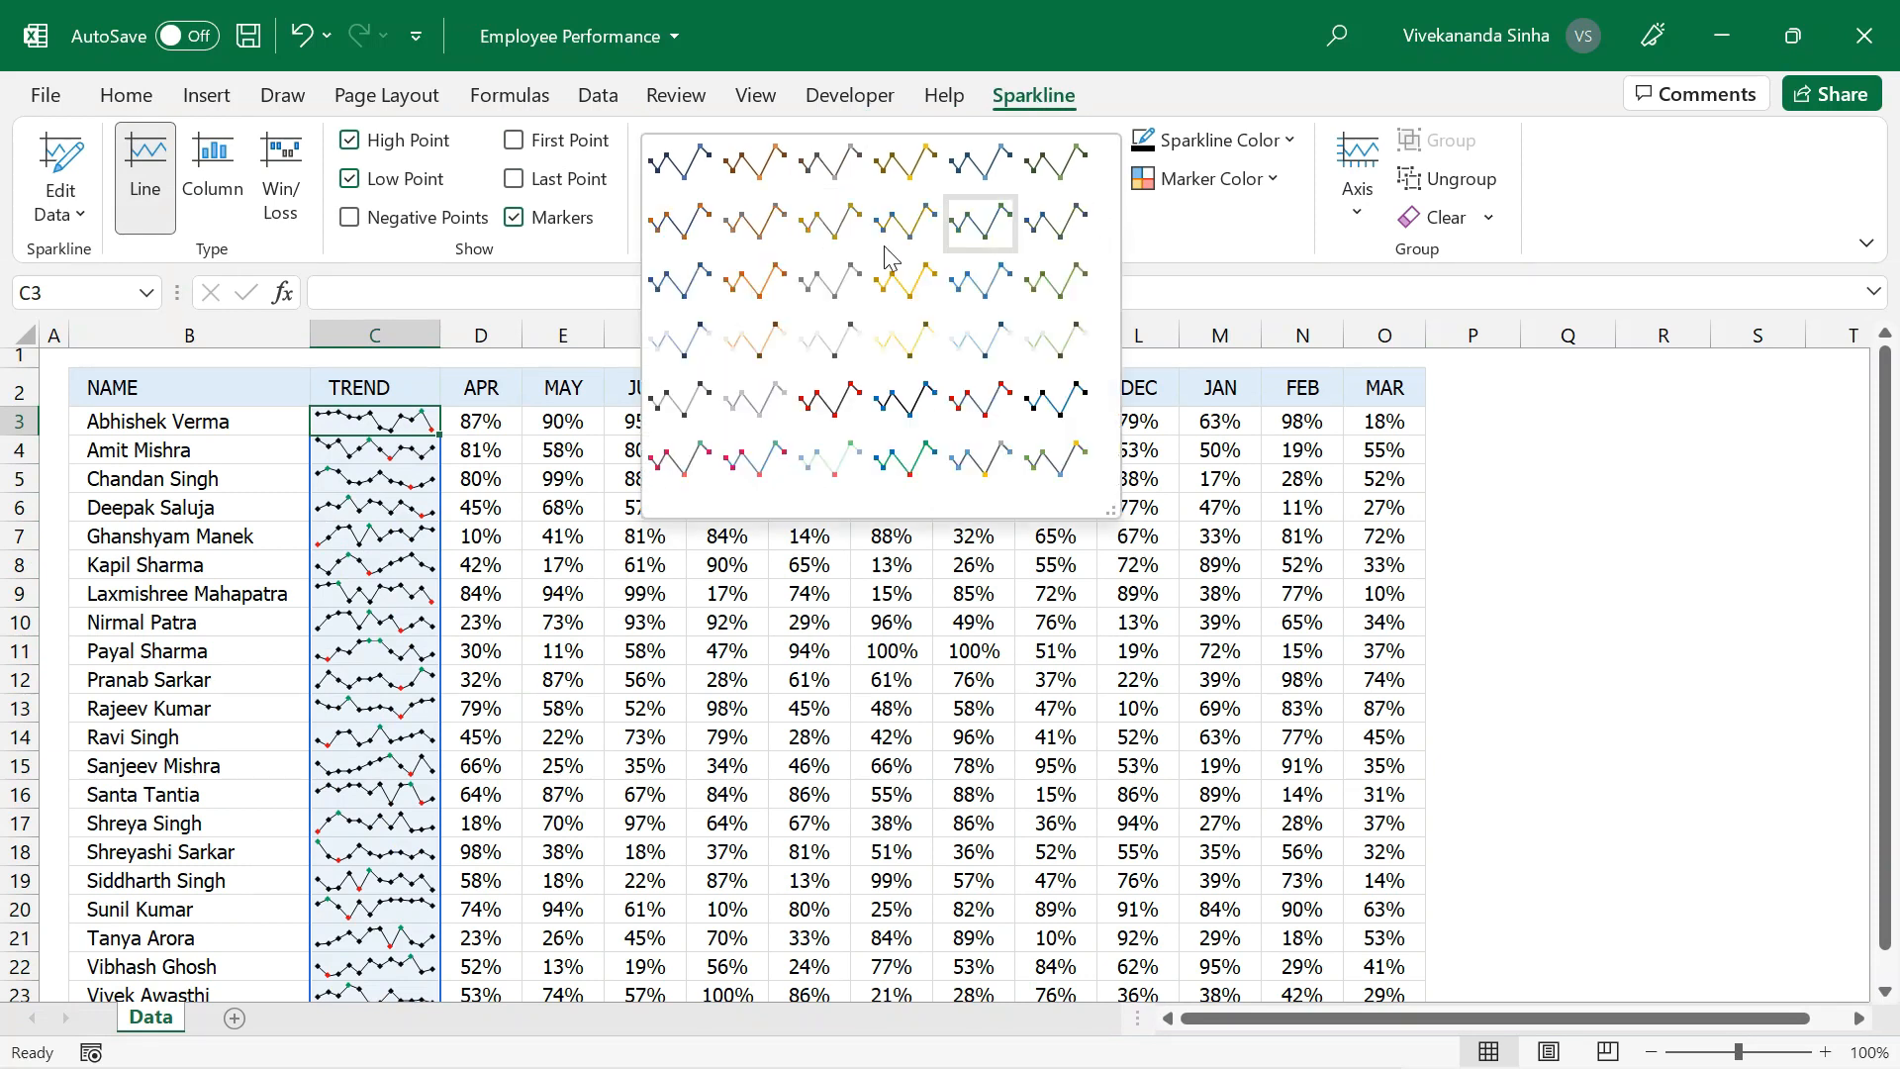
left_click(971, 16)
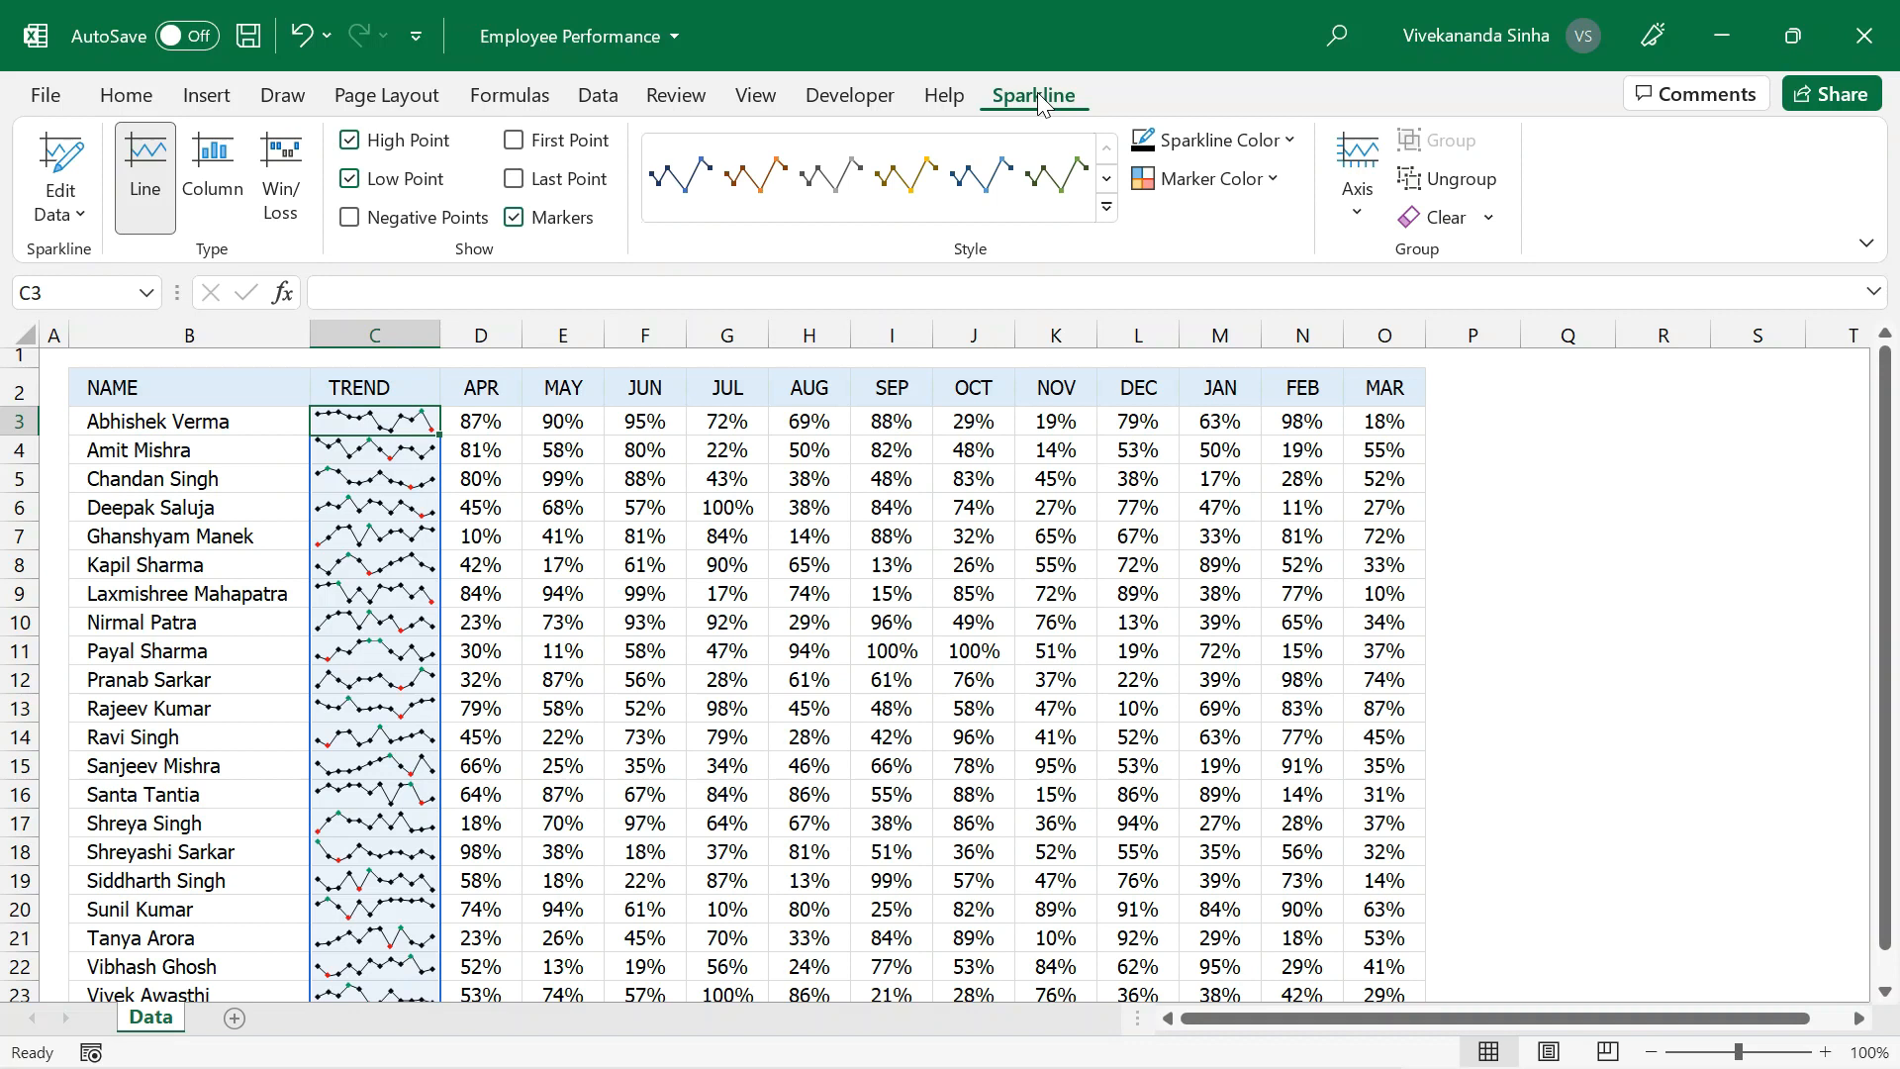
Clear the entire sparkline group that includes TREND cells C3:C9, and undo the clearing.
left_click(1489, 218)
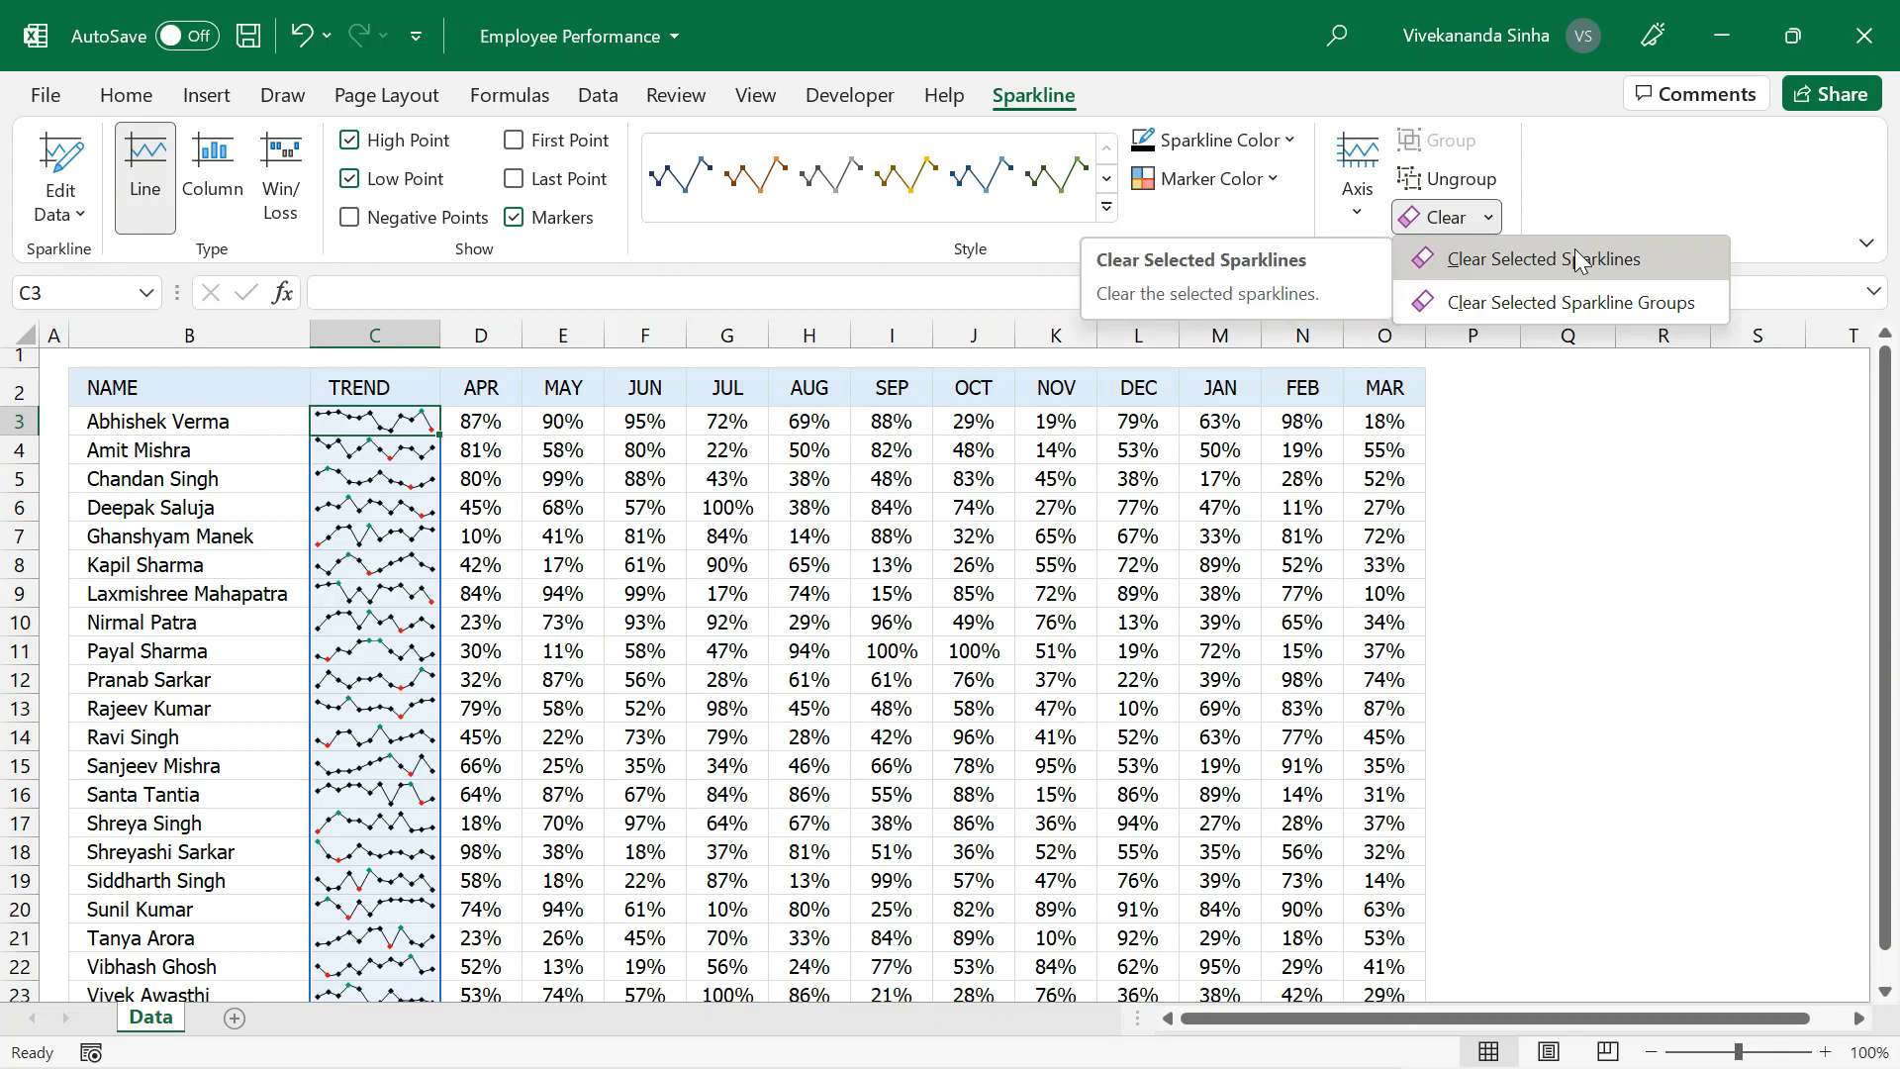
left_click(369, 420)
left_click_drag(369, 420, 358, 599)
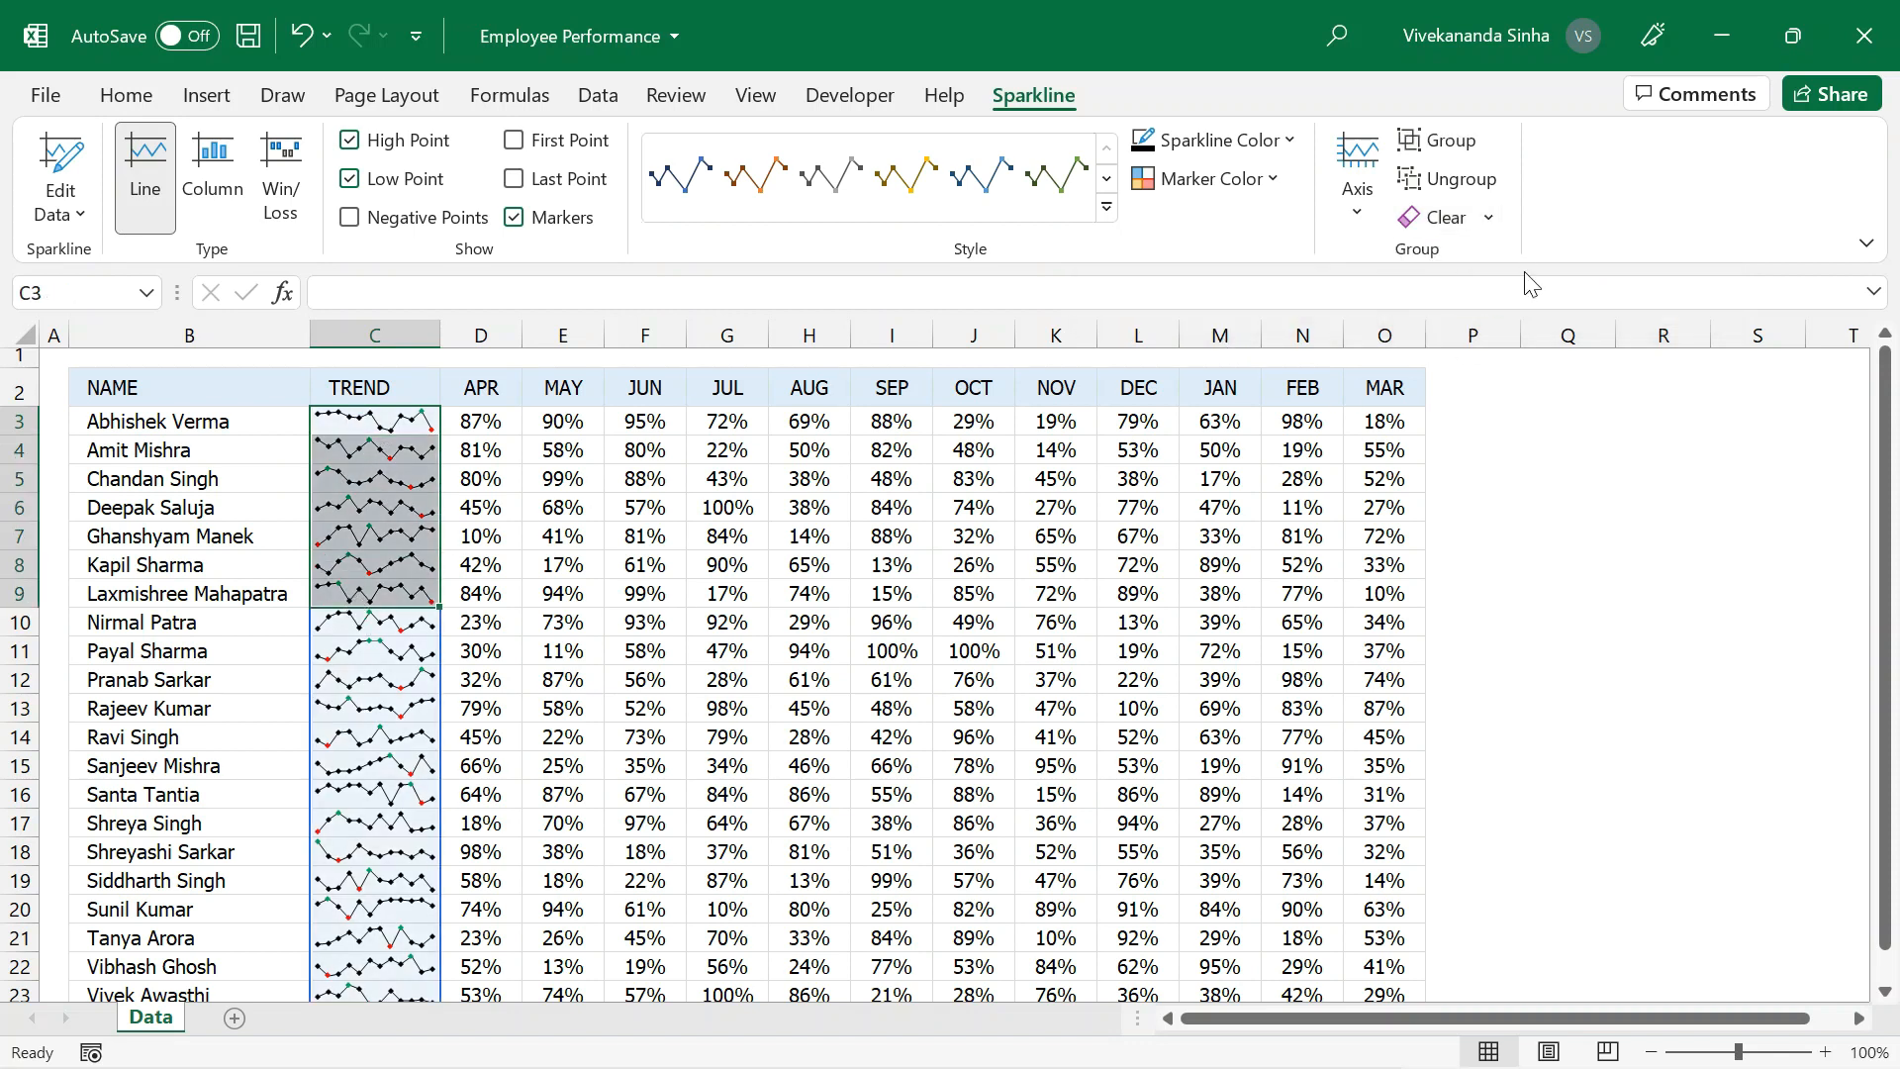
left_click(1490, 220)
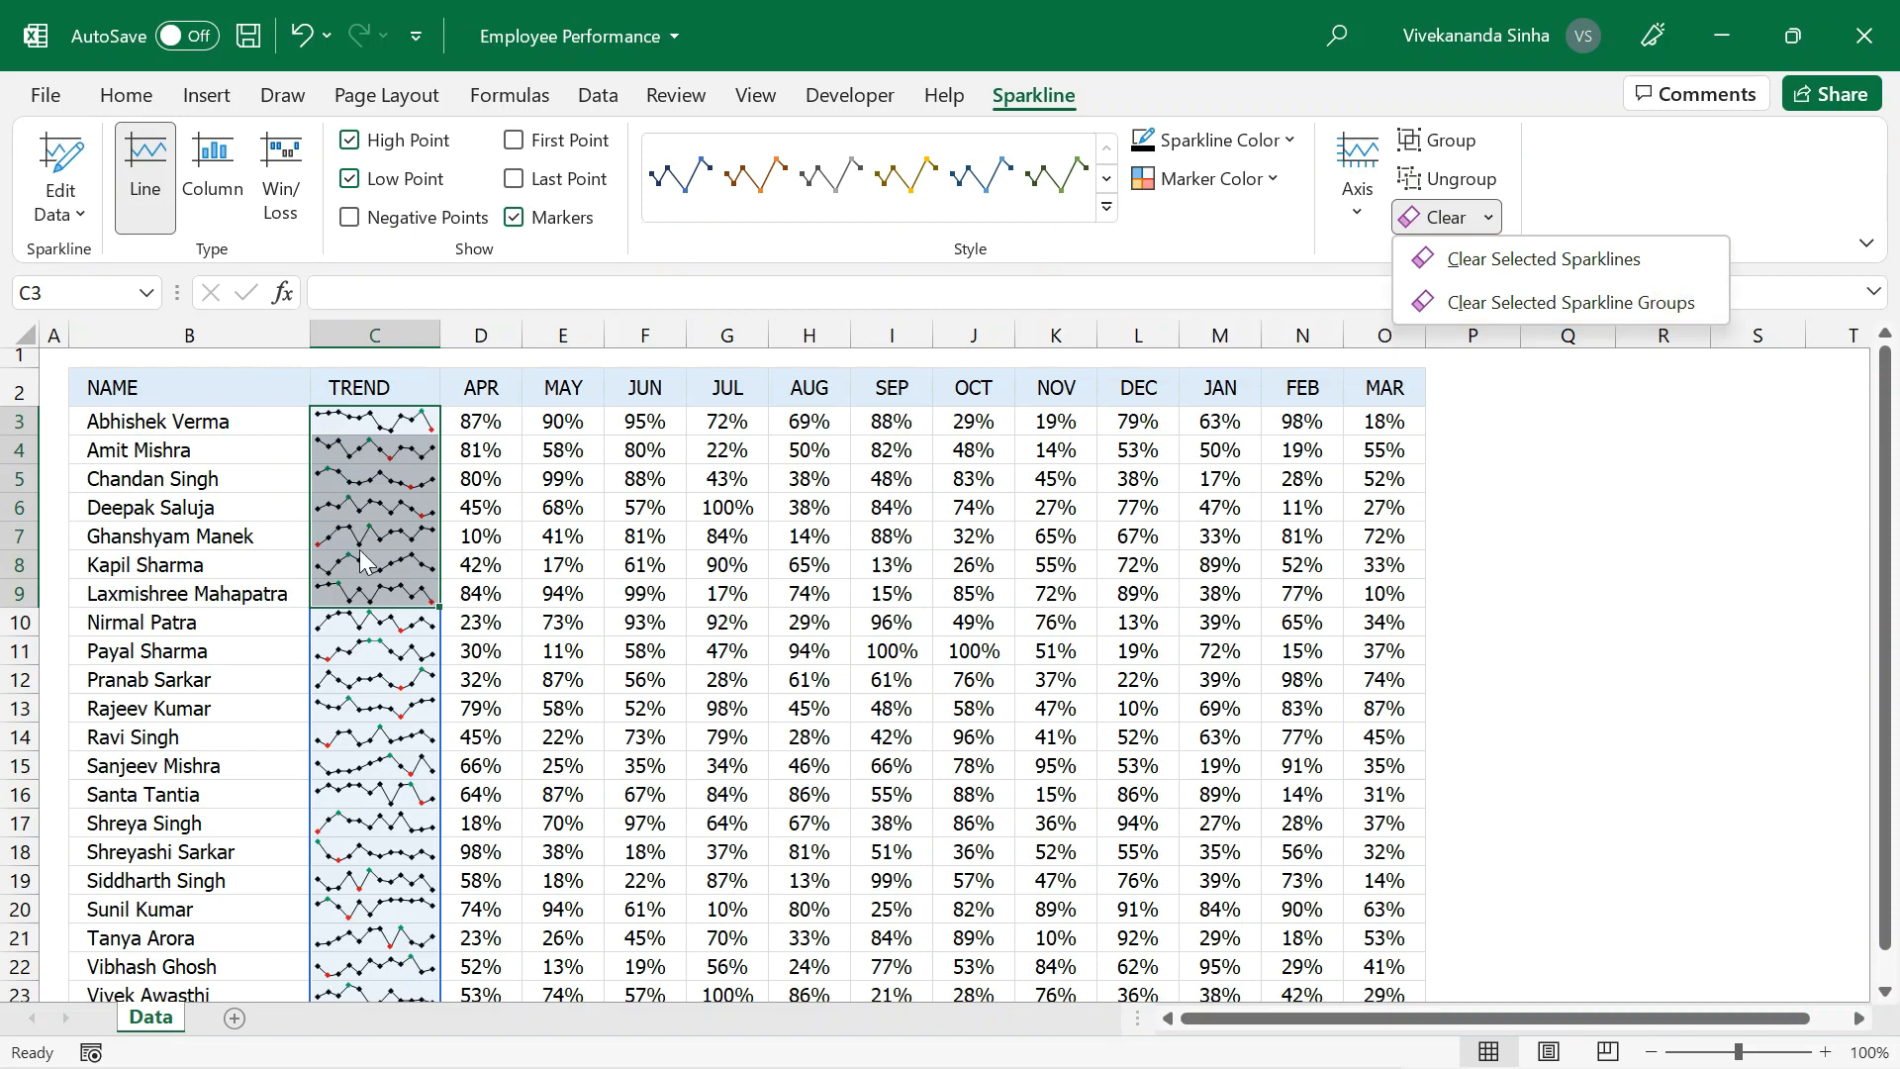
left_click(1479, 312)
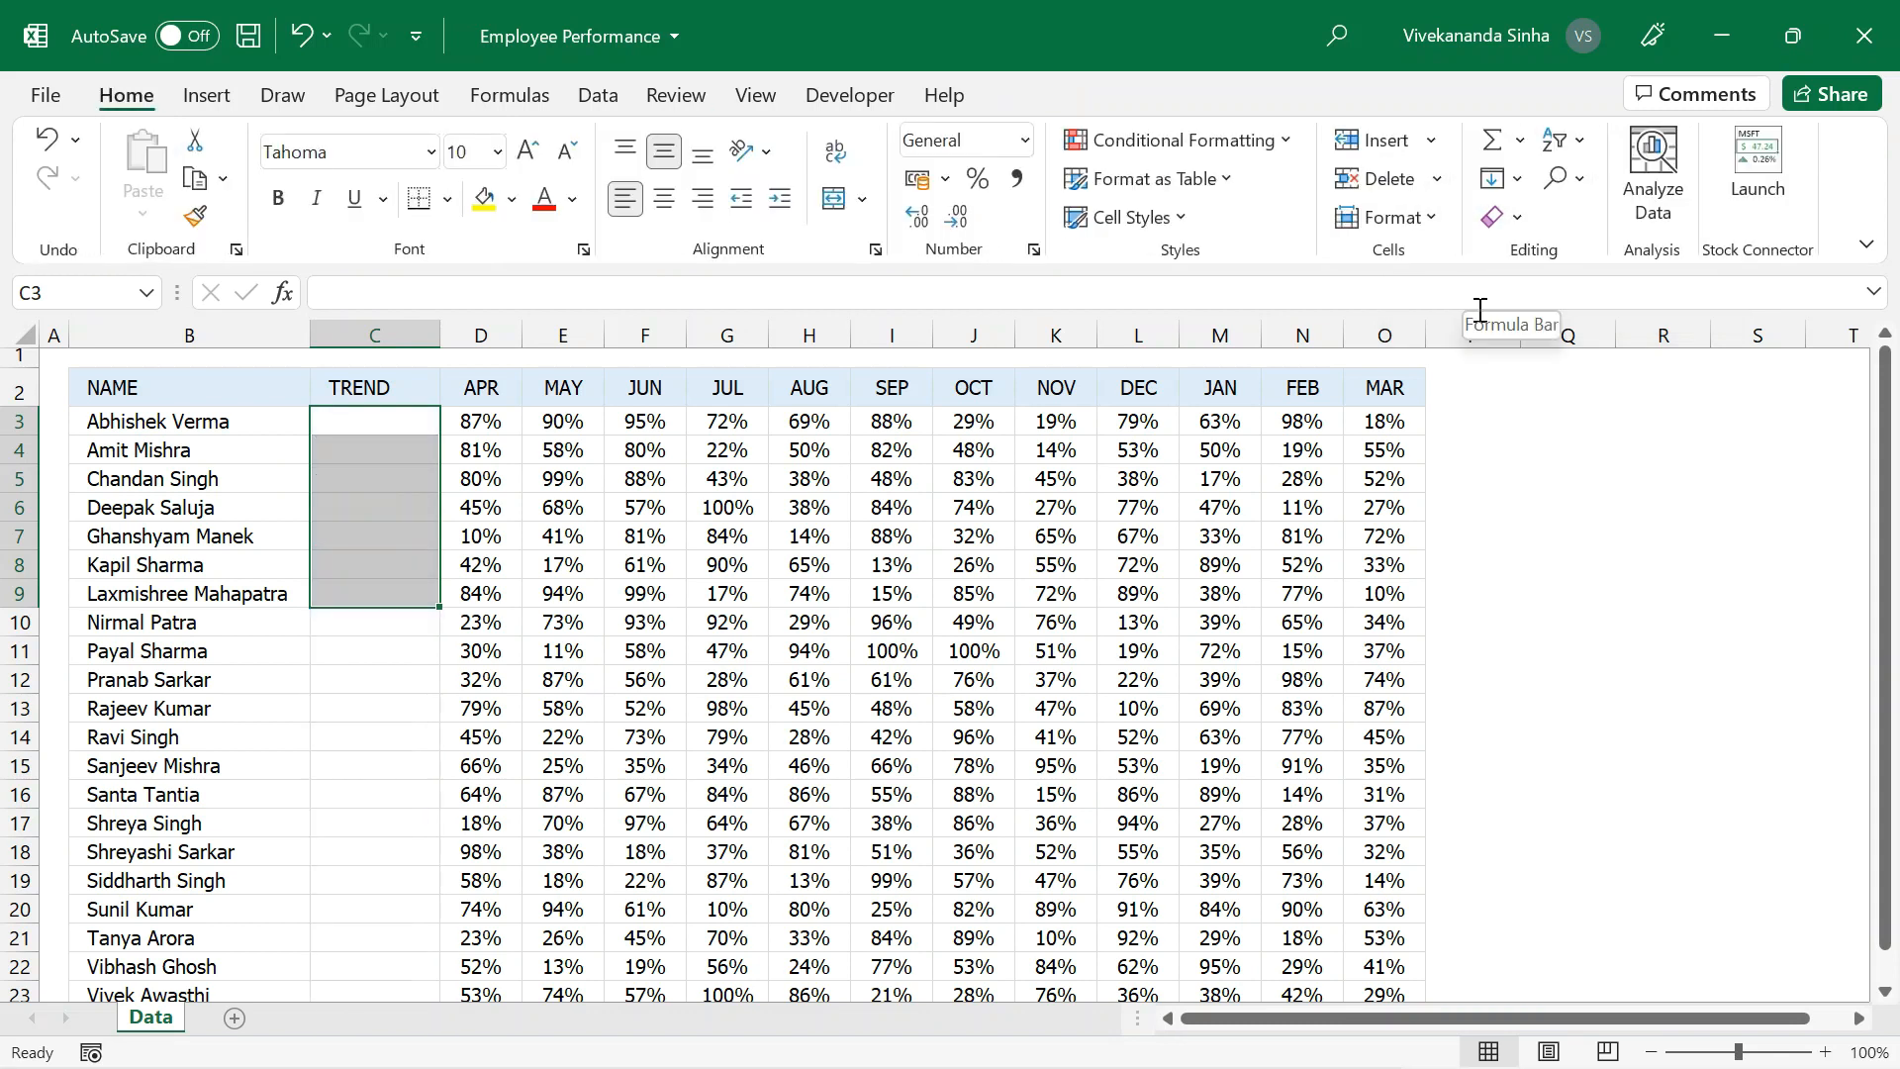
key("ctrl+z")
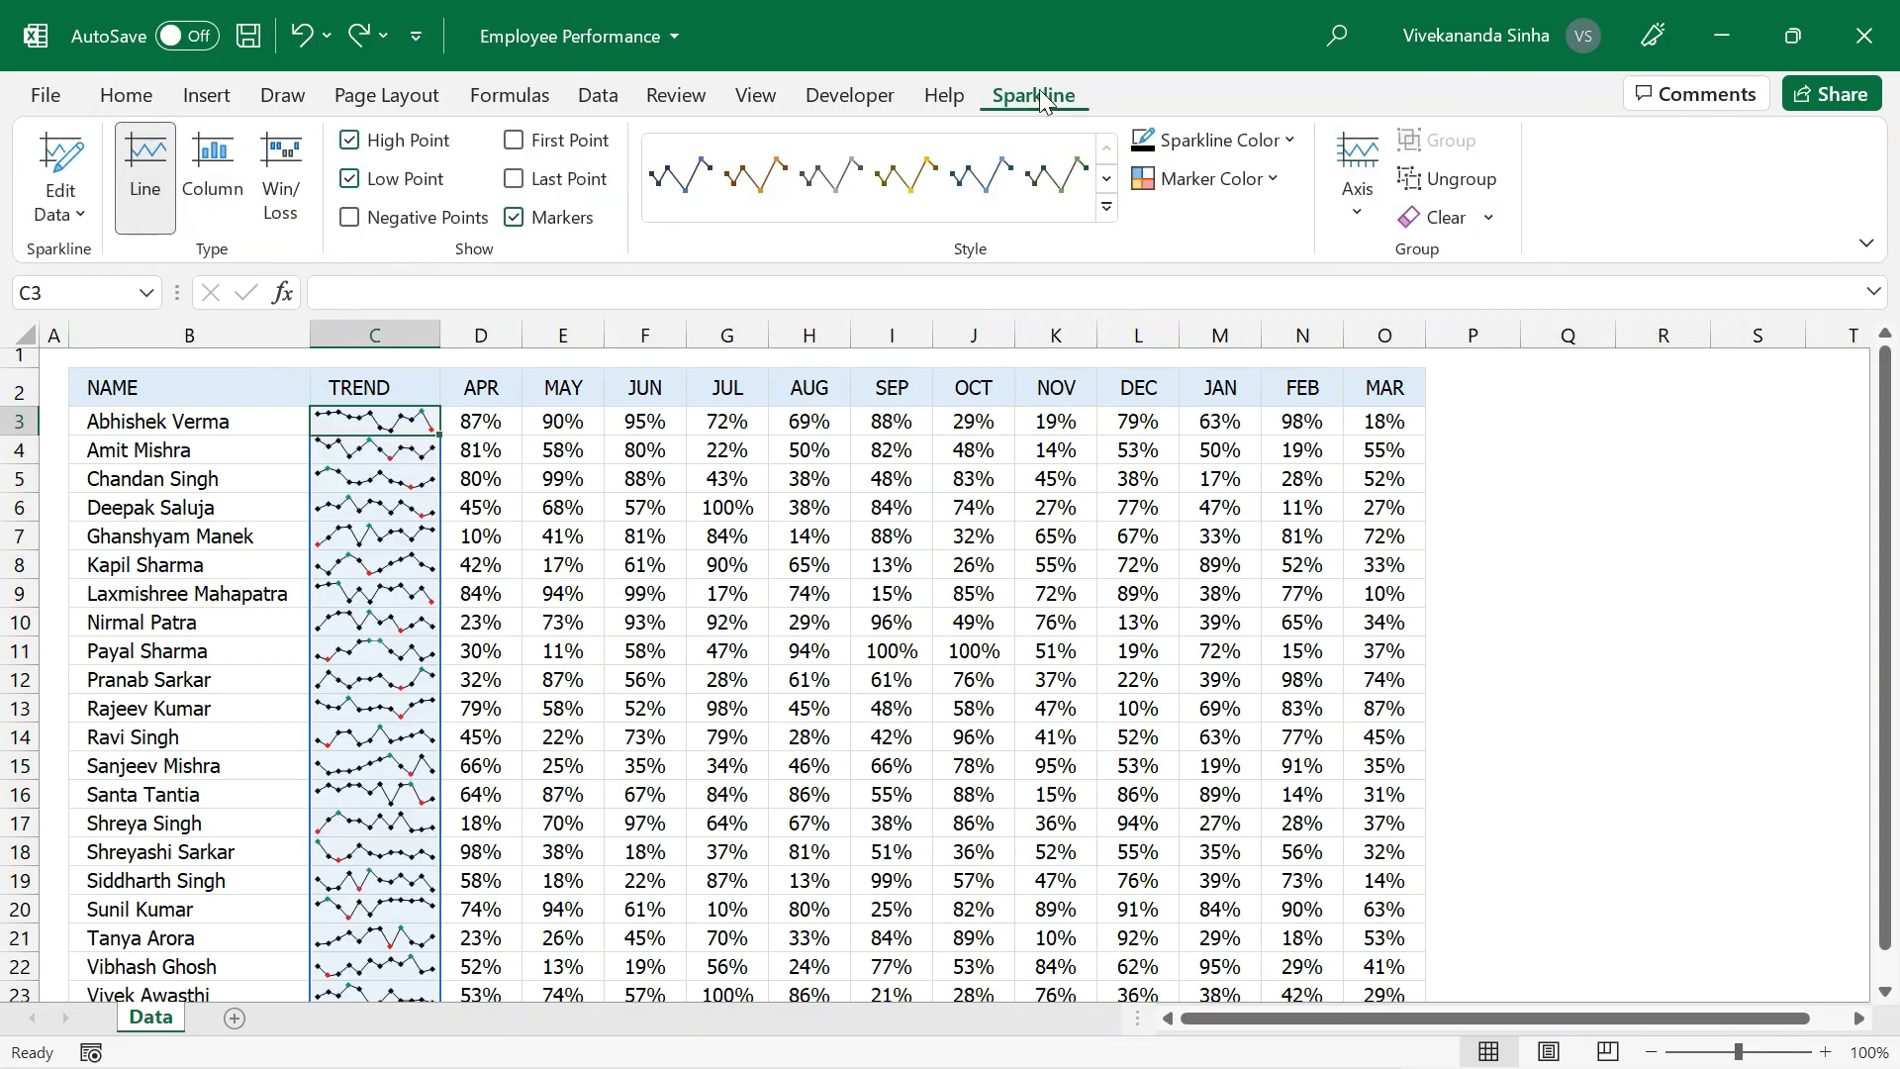